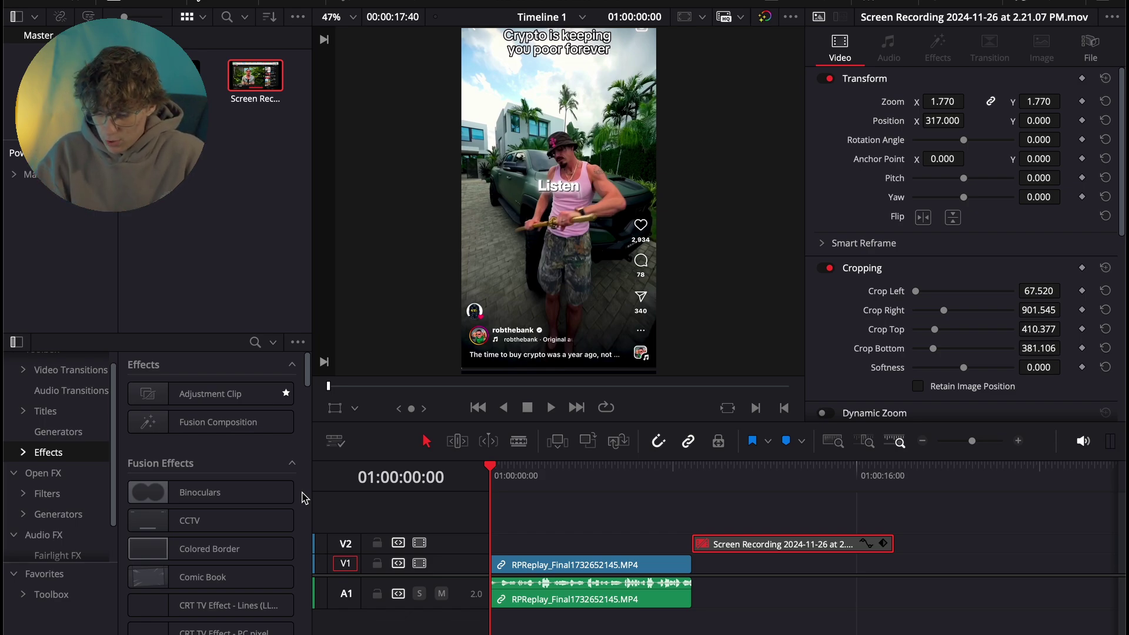
Play through the reference clip and the screen recording clip after it to compare the two
click(923, 444)
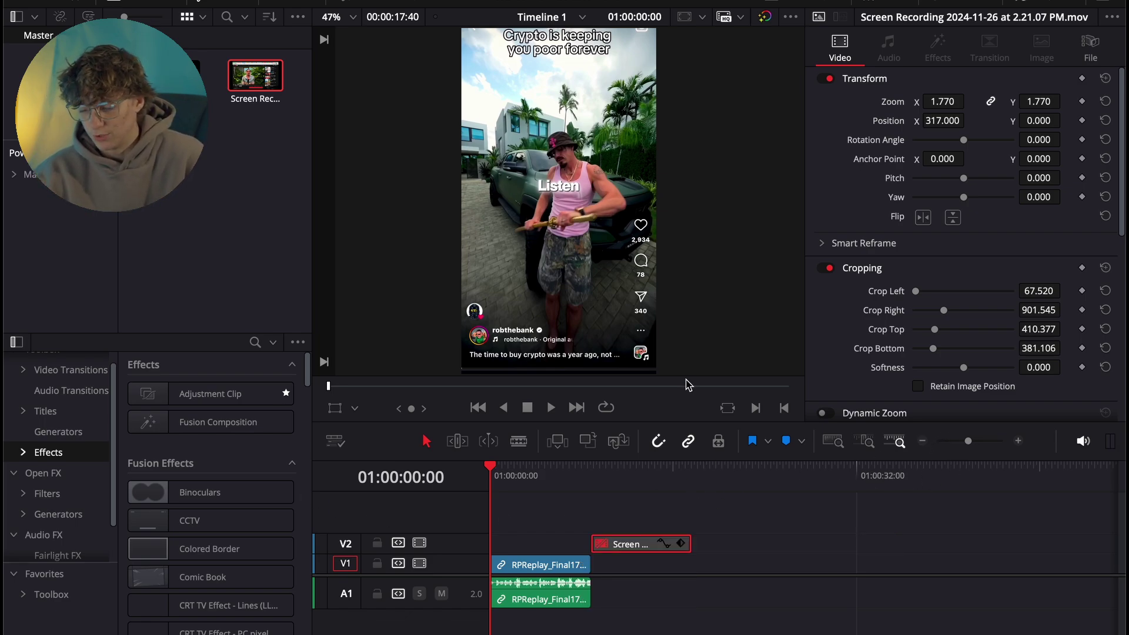
key(space)
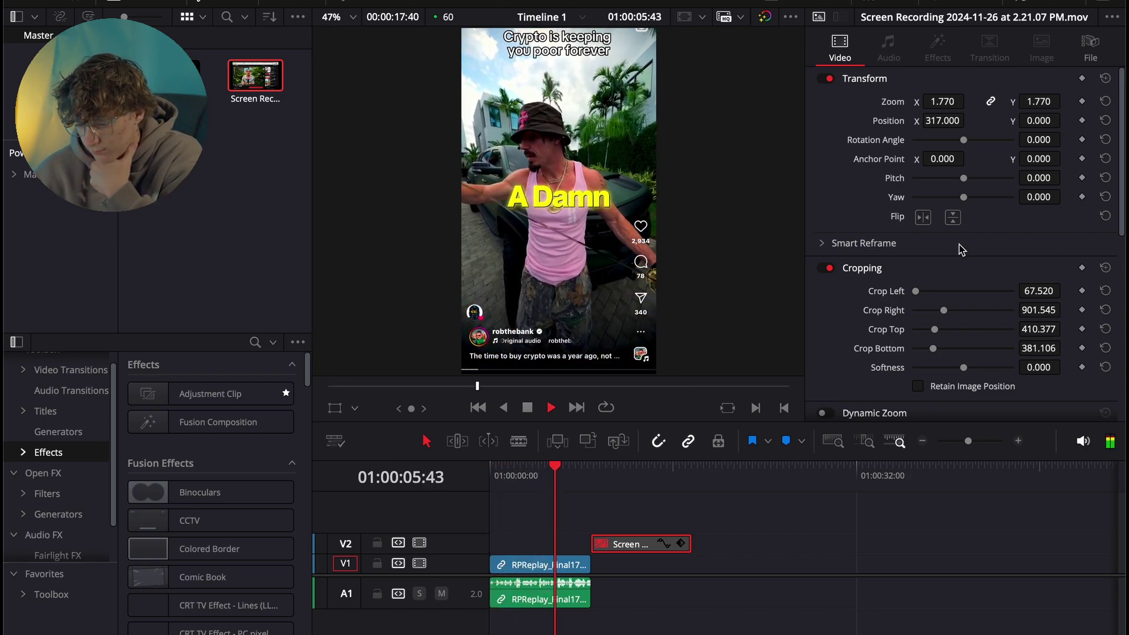
click(1018, 441)
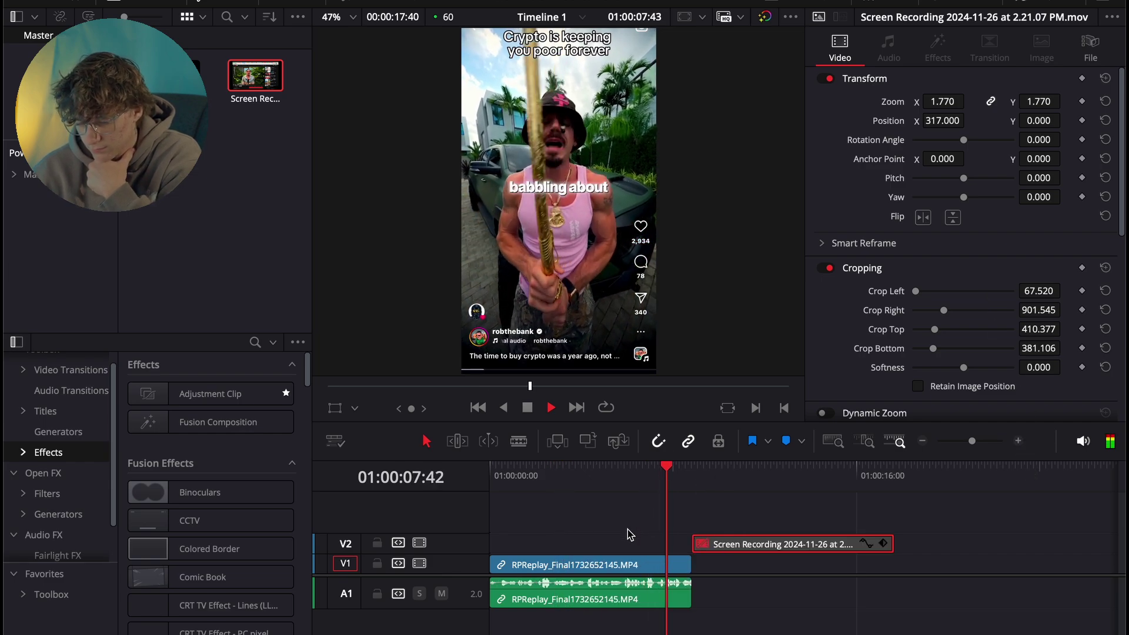
key(space)
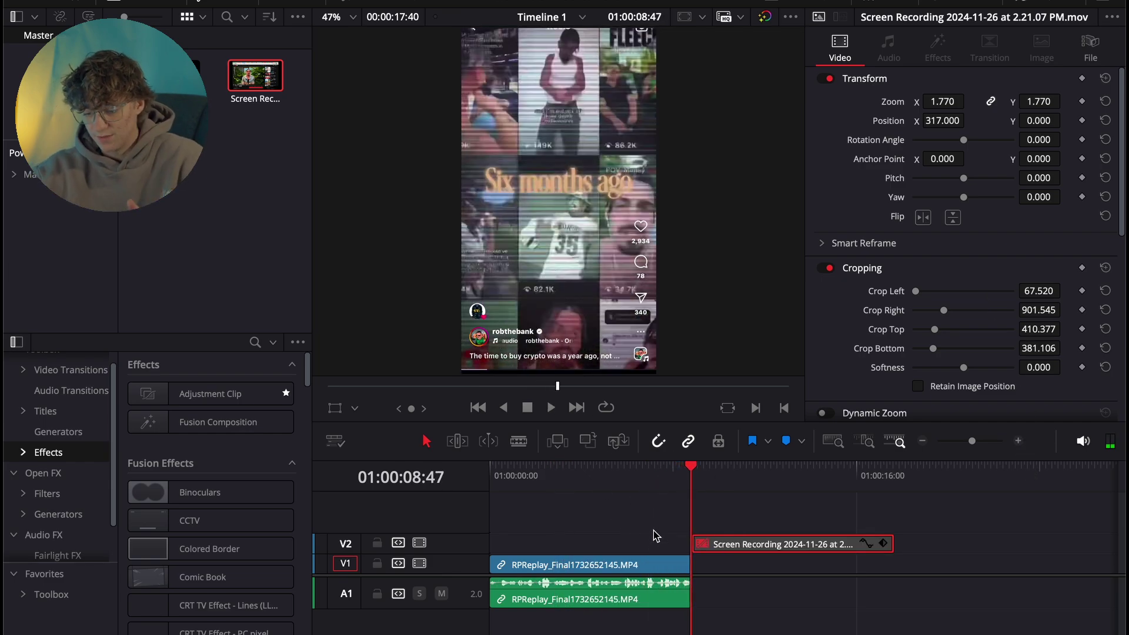
key(ctrl+minus)
key(space)
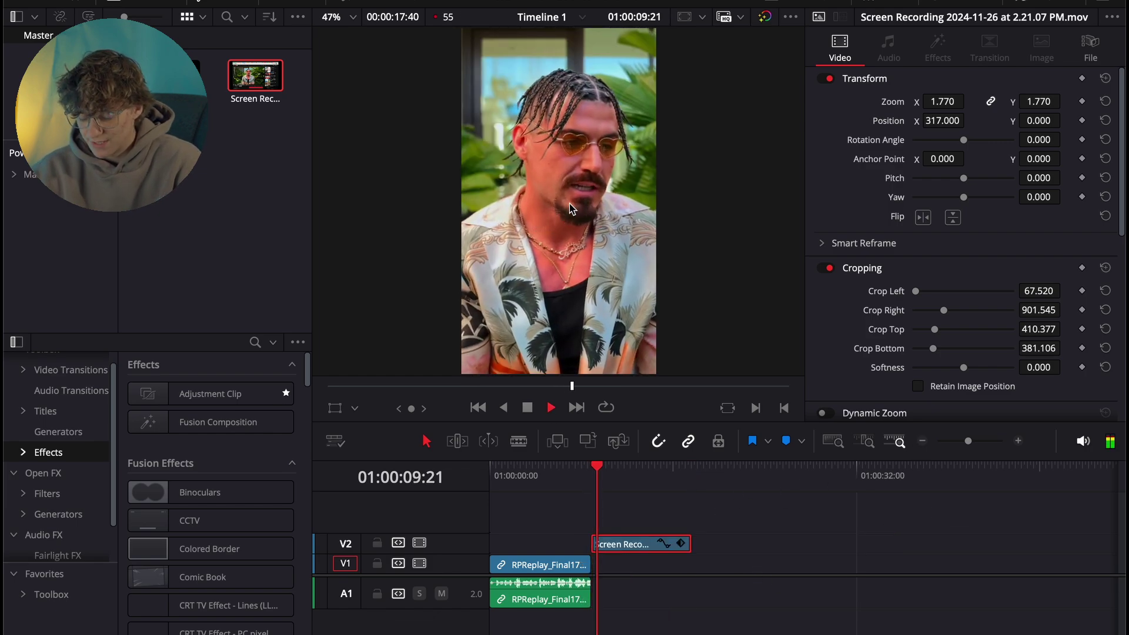
key(space)
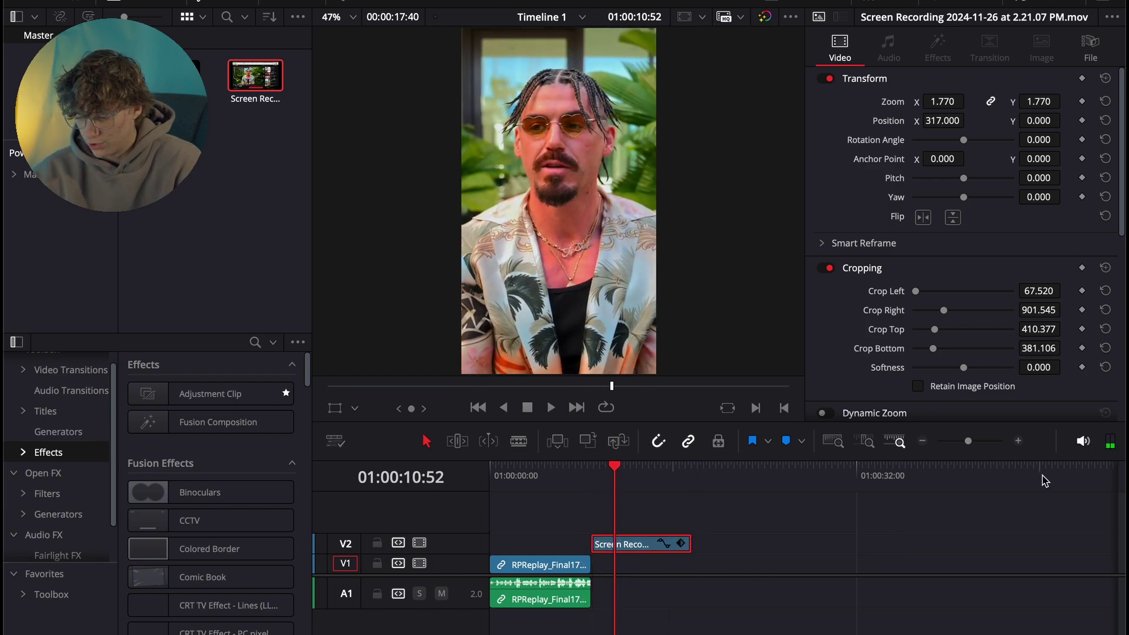
click(1018, 442)
key(space)
click(924, 441)
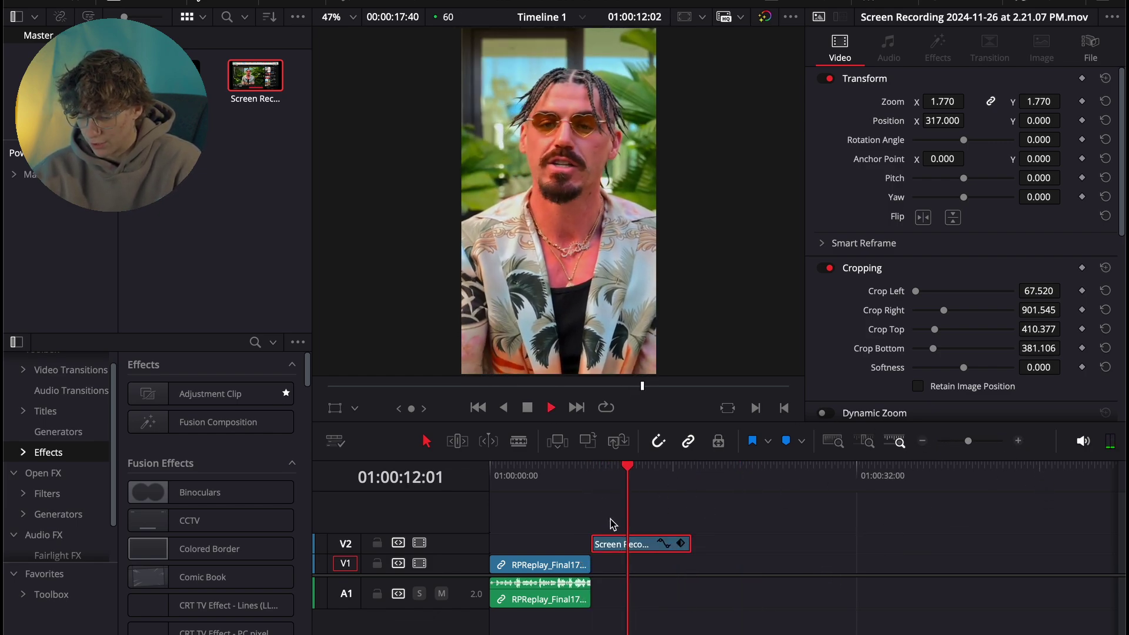
key(space)
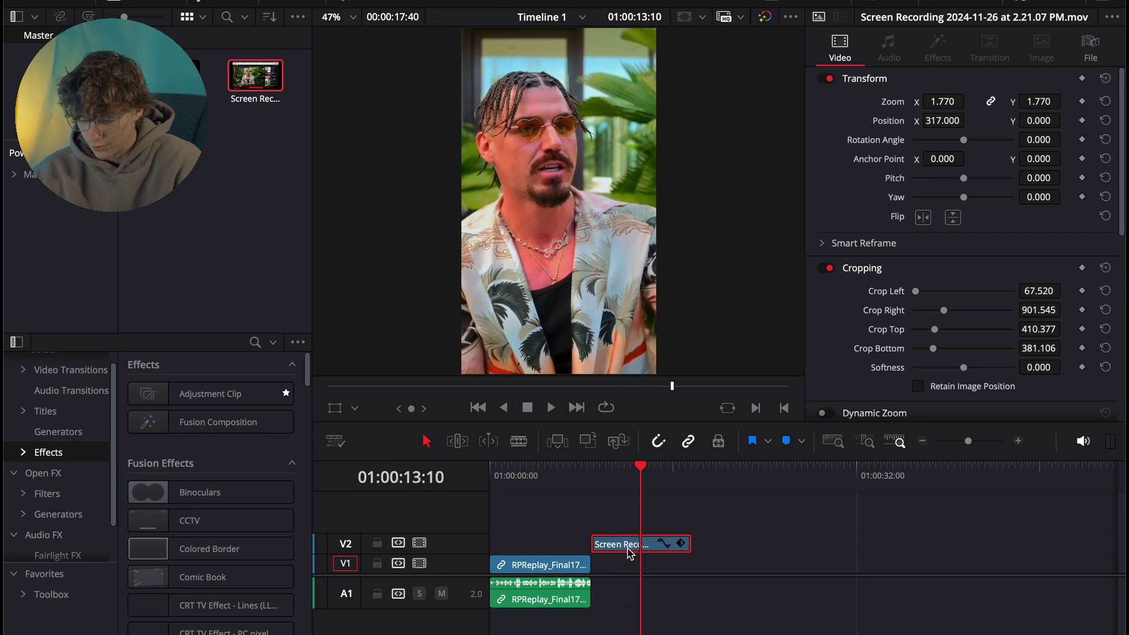
Turn the screen recording into a compound clip and apply Smart Reframe to it with the object of interest on Auto
click(822, 243)
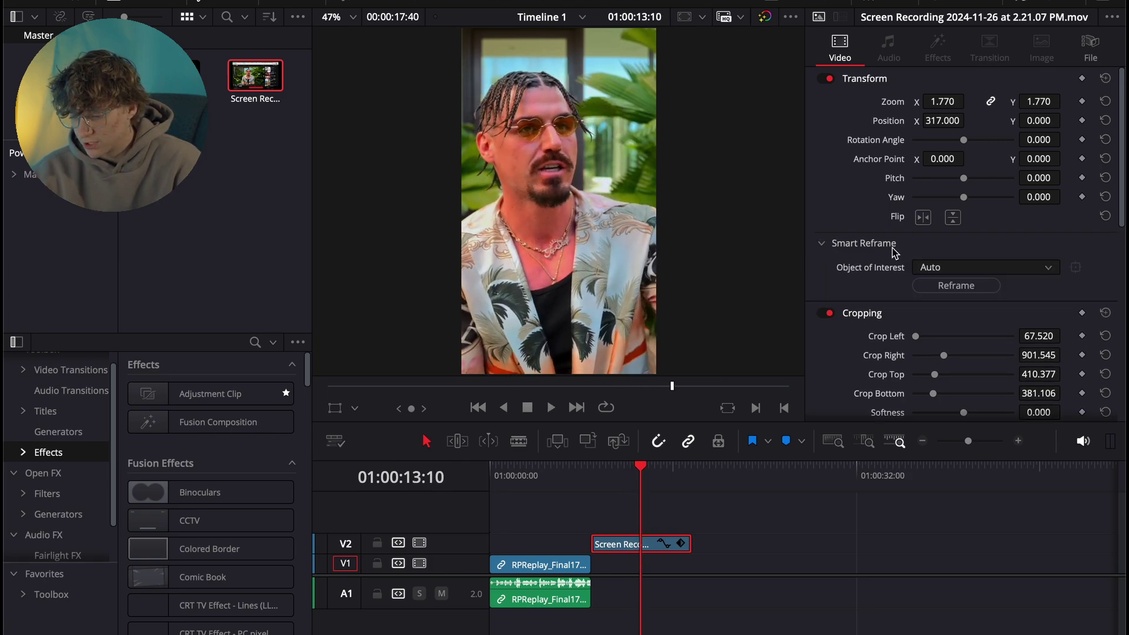
click(948, 286)
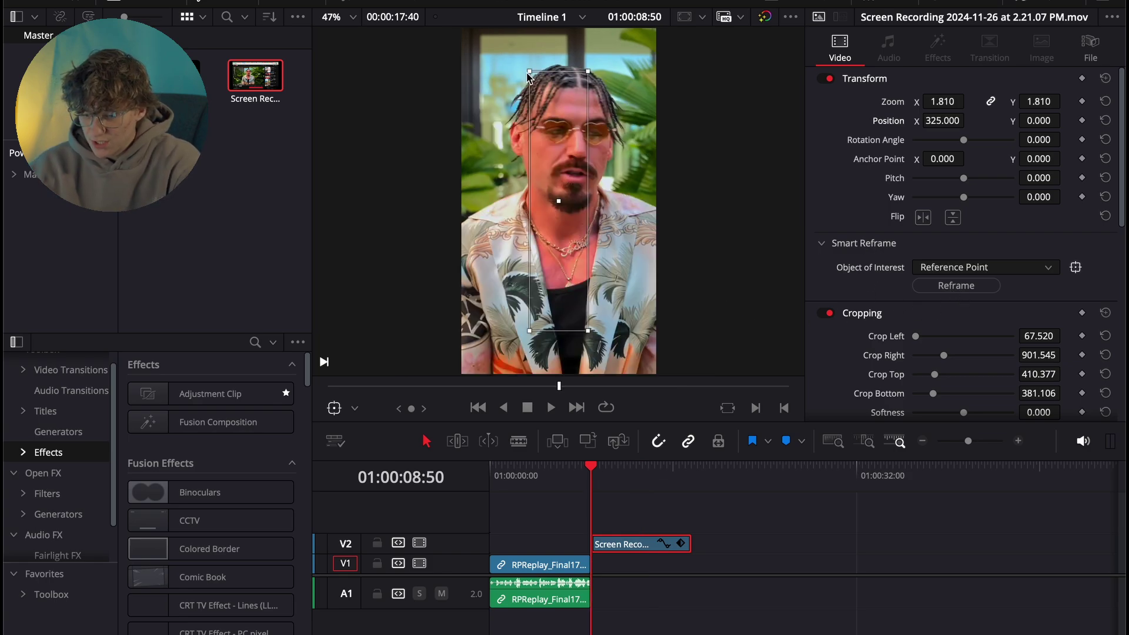
drag(528, 73, 485, 84)
drag(561, 206, 561, 175)
click(977, 271)
click(897, 279)
click(956, 285)
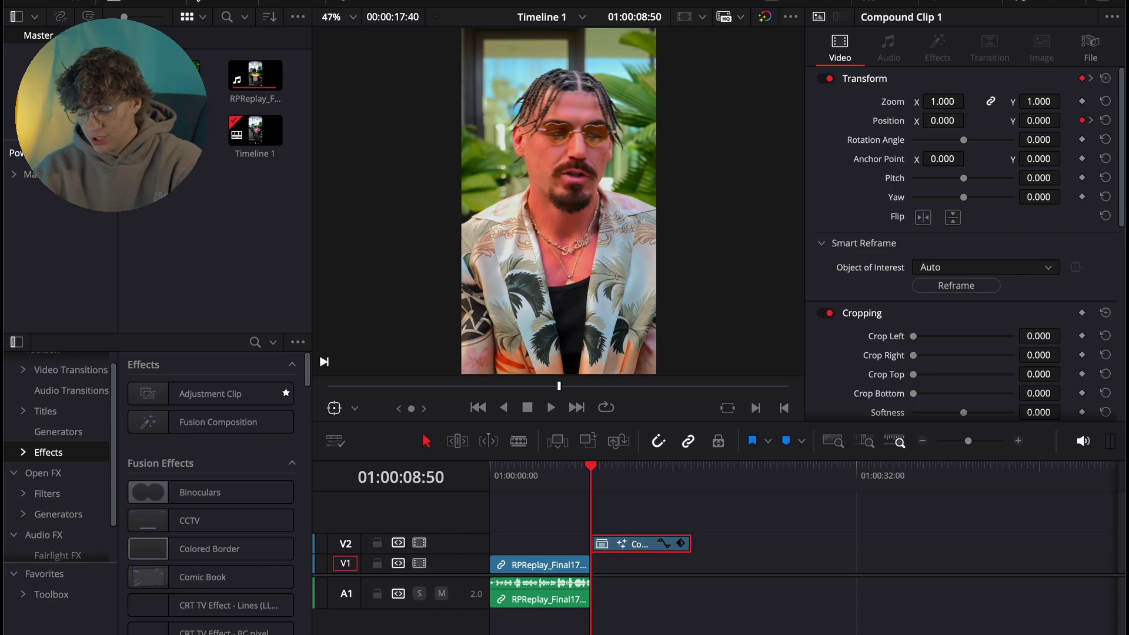
Open the compound clip in Fusion and add a Camera Shake node between MediaIn1 and MediaOut1
key(shift+5)
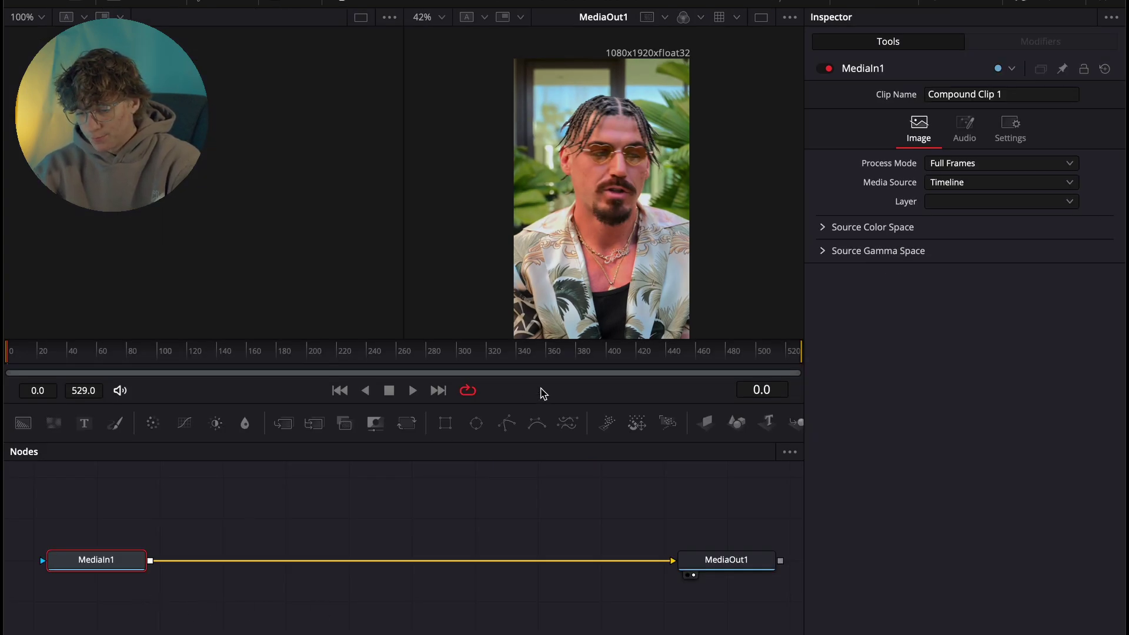
key(shift+space)
text(shak)
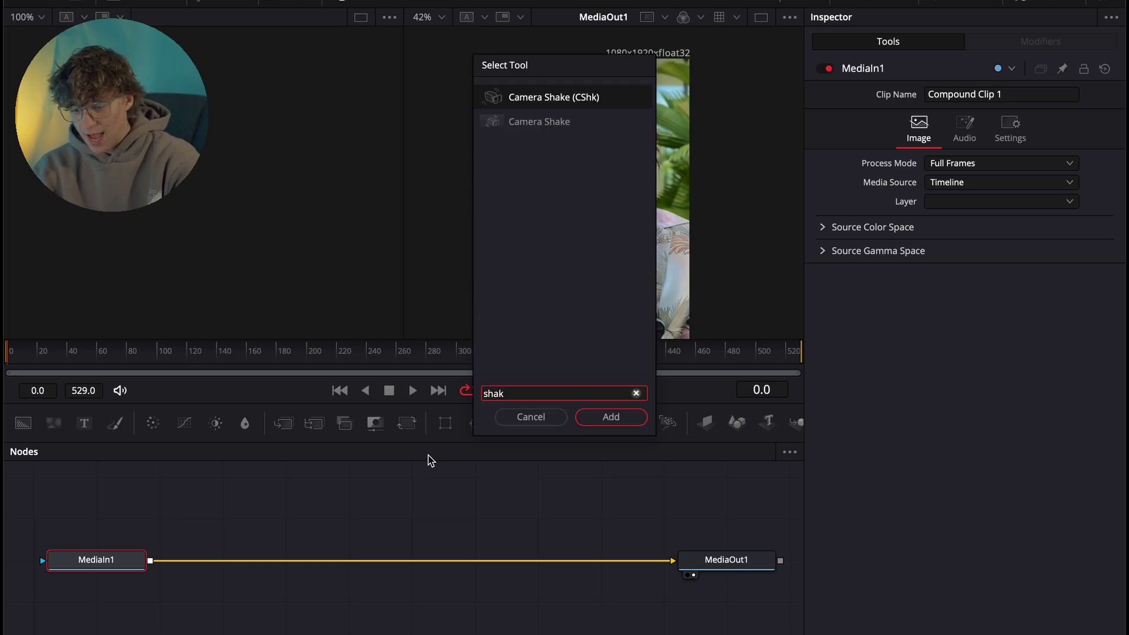
key(Return)
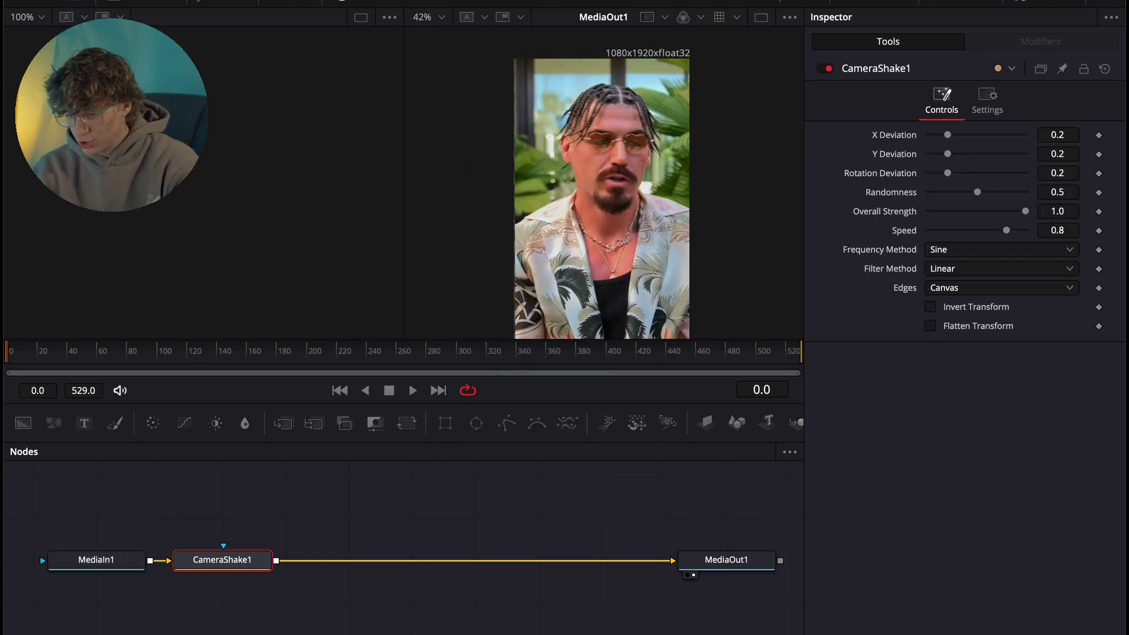
Set the camera shake to X Deviation 0.024, Y Deviation 0.031, Overall Strength 0.079 and Speed 0.055, and preview it
drag(947, 134, 930, 157)
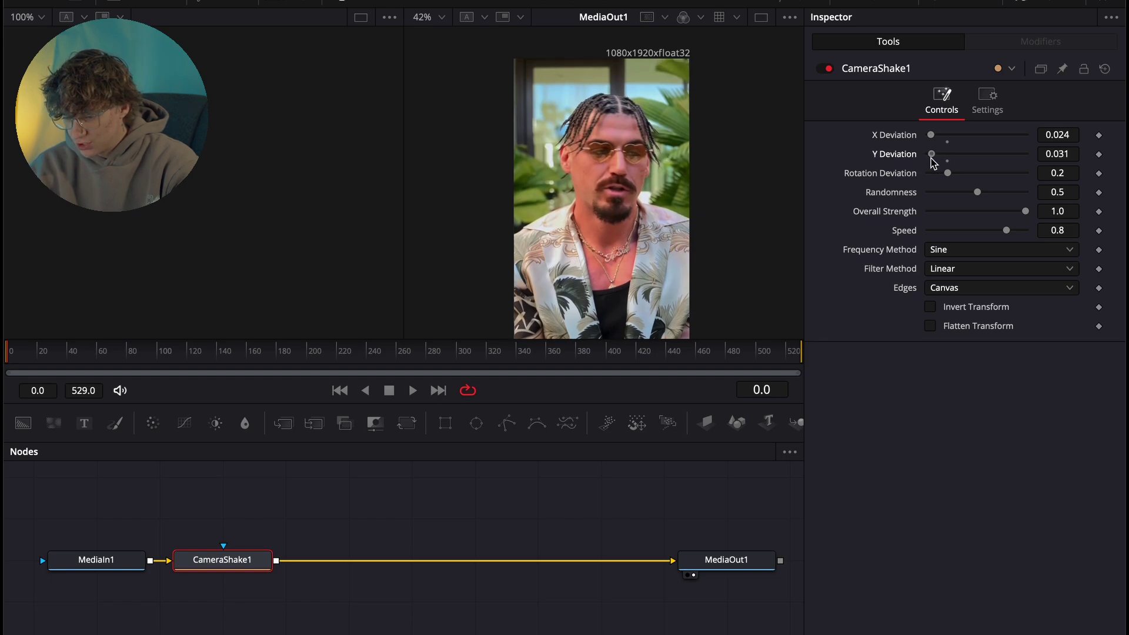
drag(1024, 215, 940, 221)
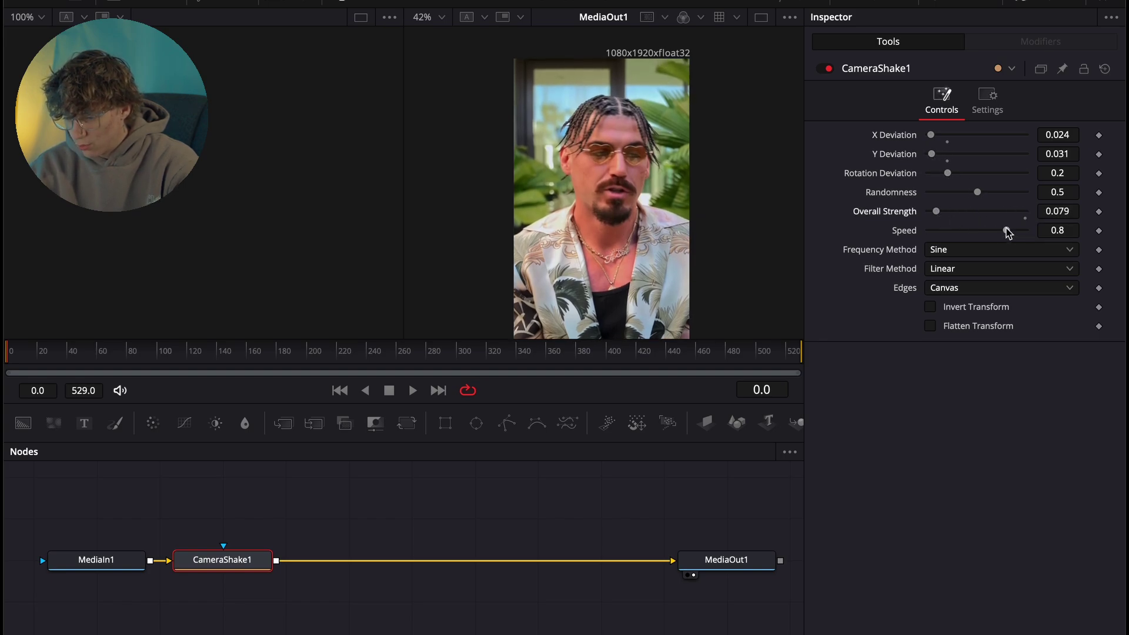
drag(1006, 231, 934, 233)
key(space)
key(space)
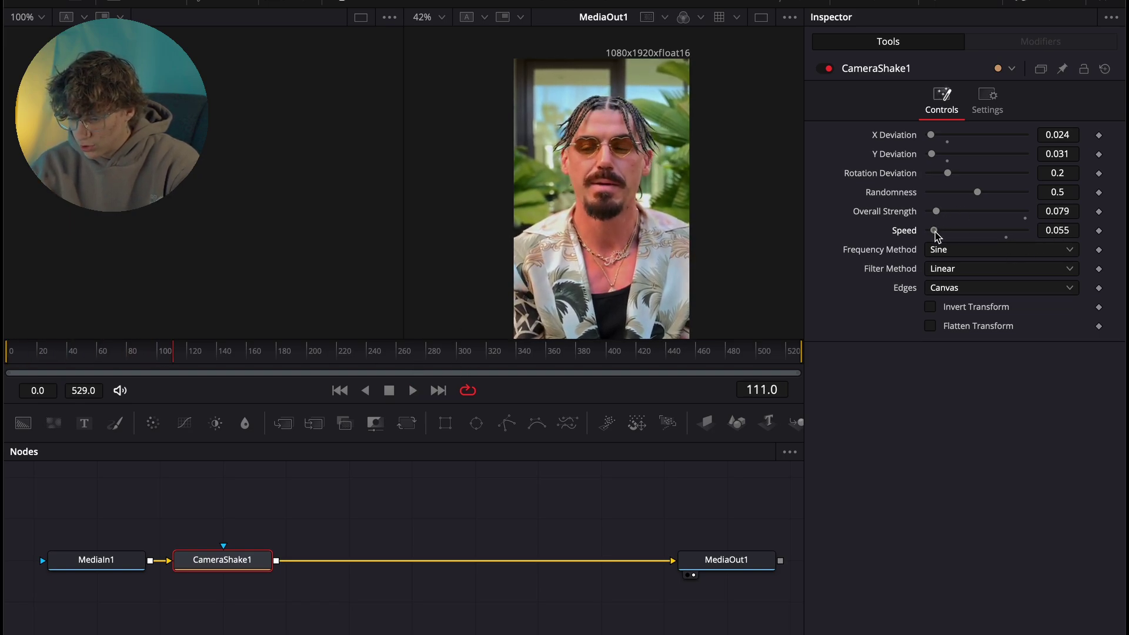
Set Speed to 0.118, Overall Strength to 0.039, Randomness to 0.126 and Rotation Deviation to 0.047, and preview the shake
drag(935, 231, 940, 231)
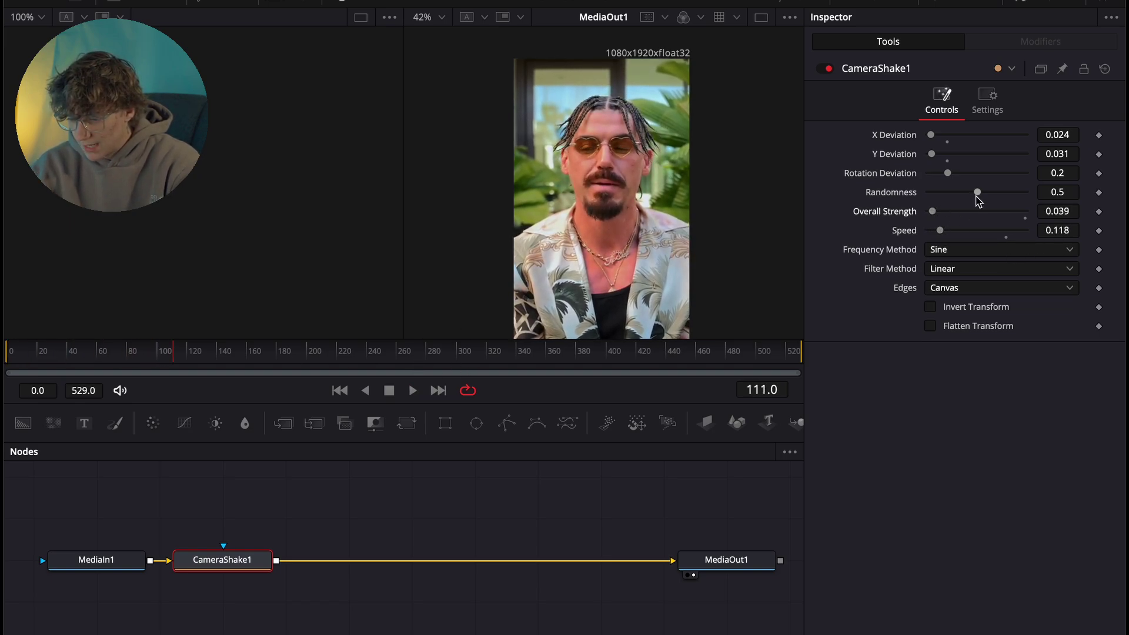
drag(976, 193, 934, 174)
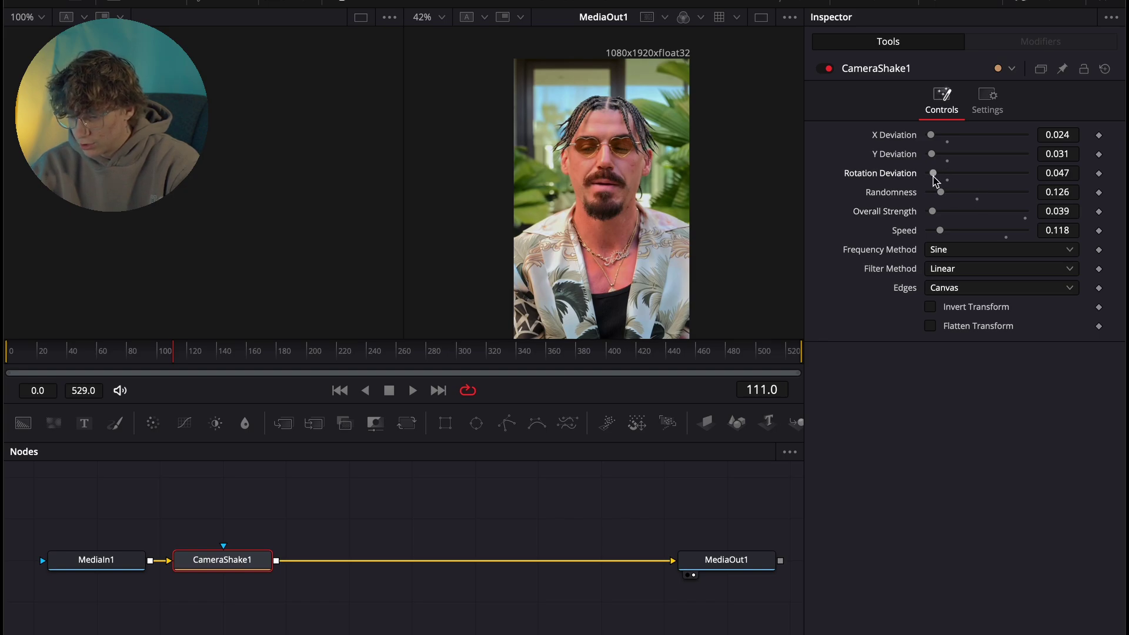
click(412, 390)
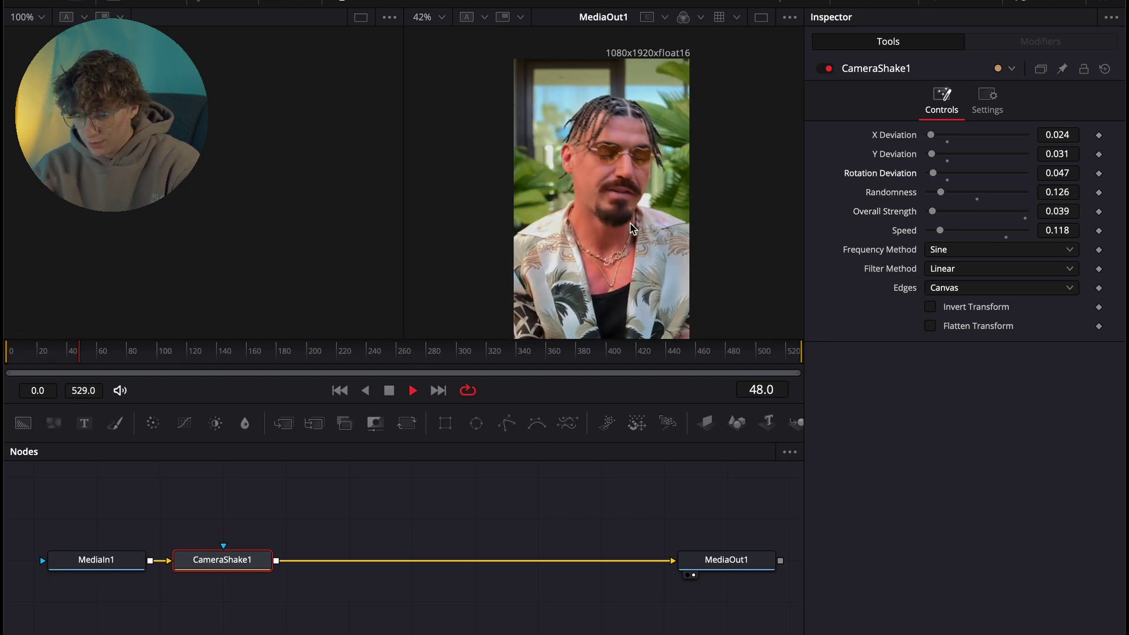
key(space)
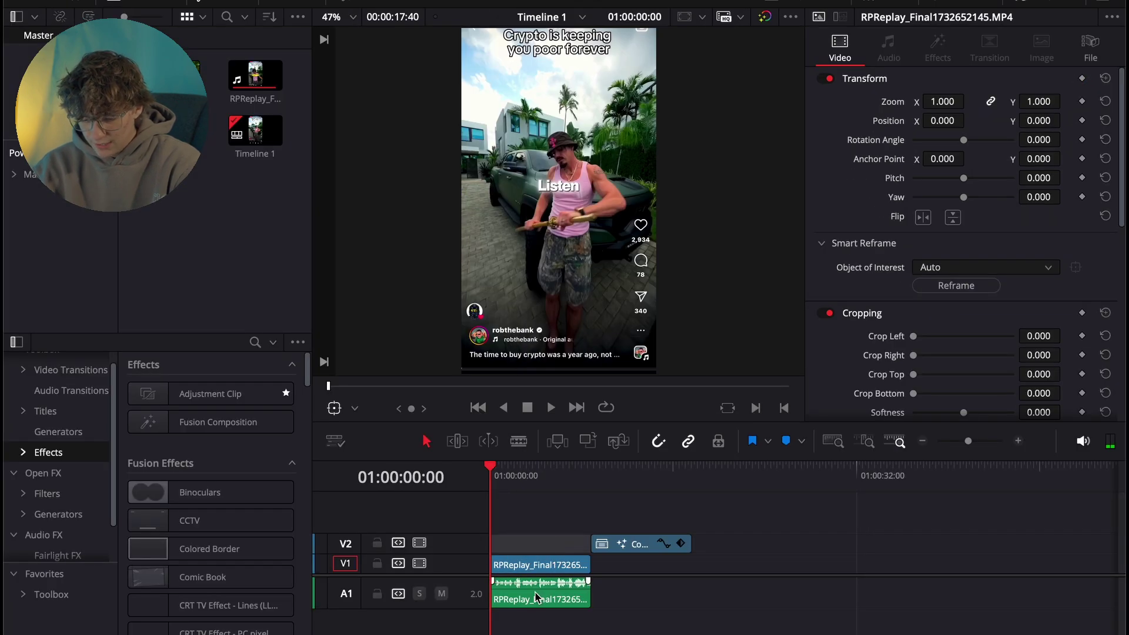
Place an unlinked copy of the reference audio beneath the compound clip on V1 and link the pair
right_click(537, 598)
click(637, 618)
drag(542, 598, 644, 600)
drag(634, 547, 642, 568)
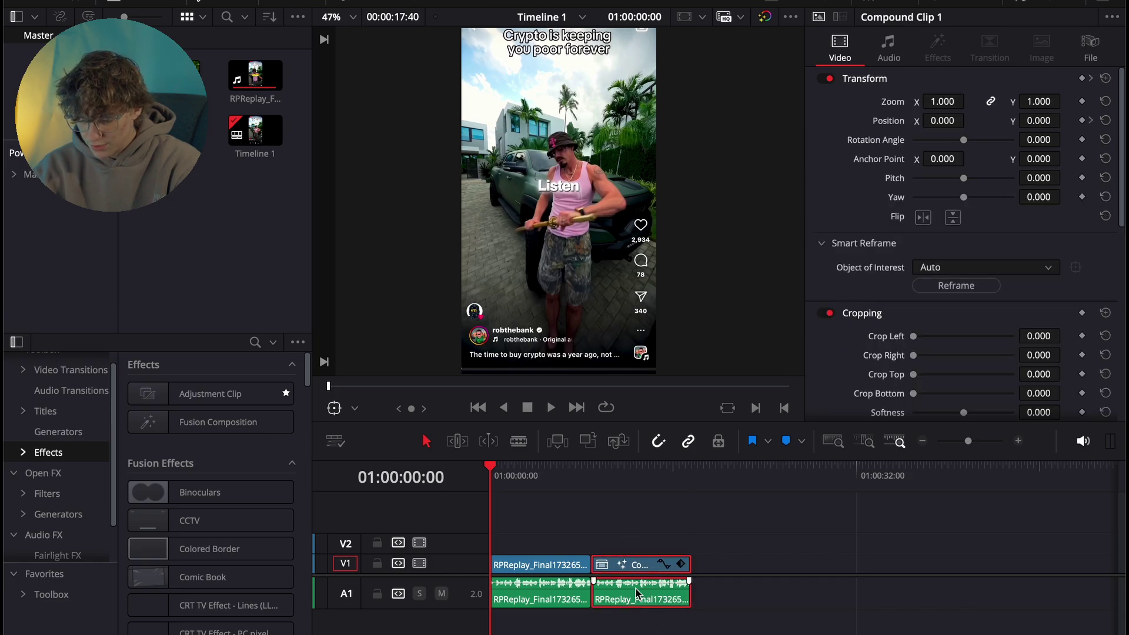
right_click(661, 588)
click(661, 582)
Move the original reference video to V5 above the compound clip and its audio to A2
click(550, 562)
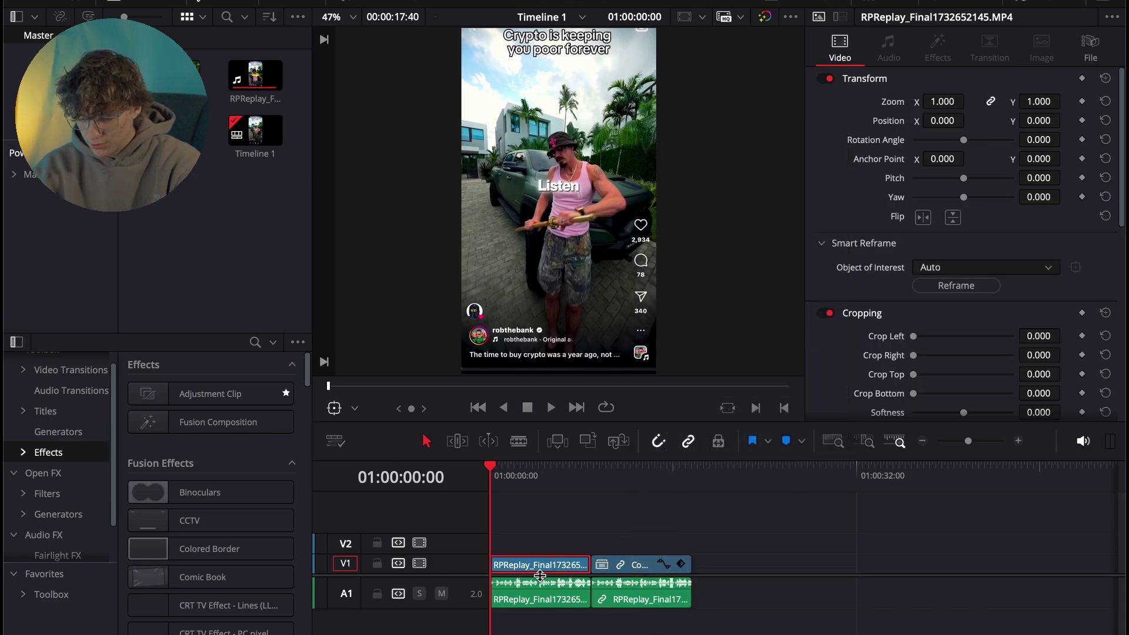
super+click(552, 604)
right_click(553, 605)
click(582, 590)
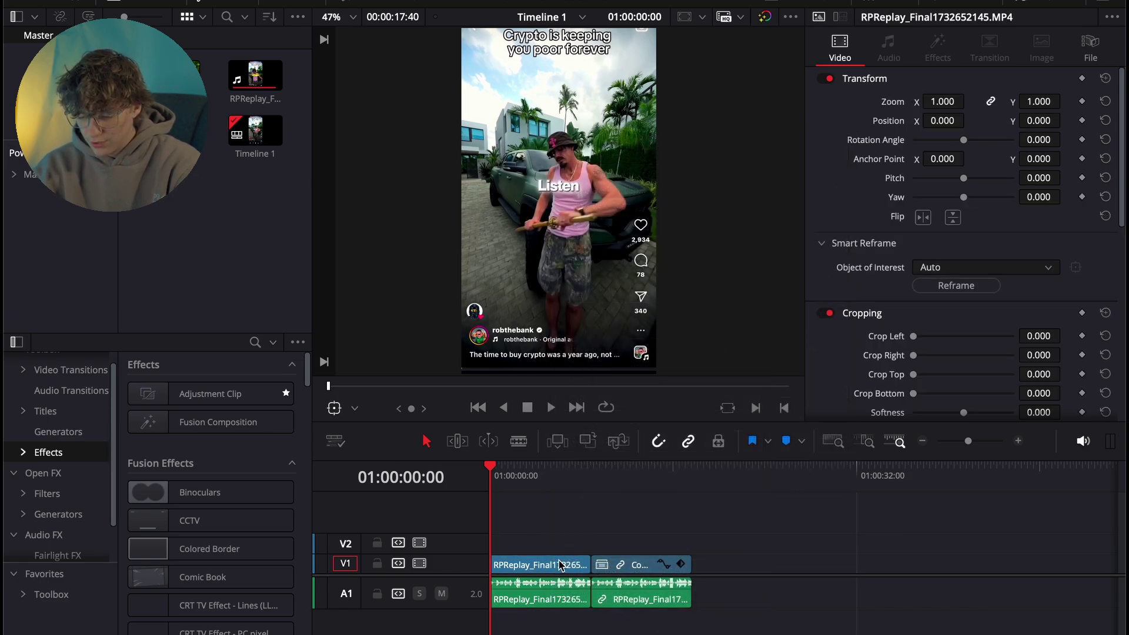
click(557, 561)
super+click(561, 602)
right_click(560, 600)
click(591, 588)
Play the compound clip section and add a marker at 01:00:09:23
click(576, 511)
click(581, 477)
key(space)
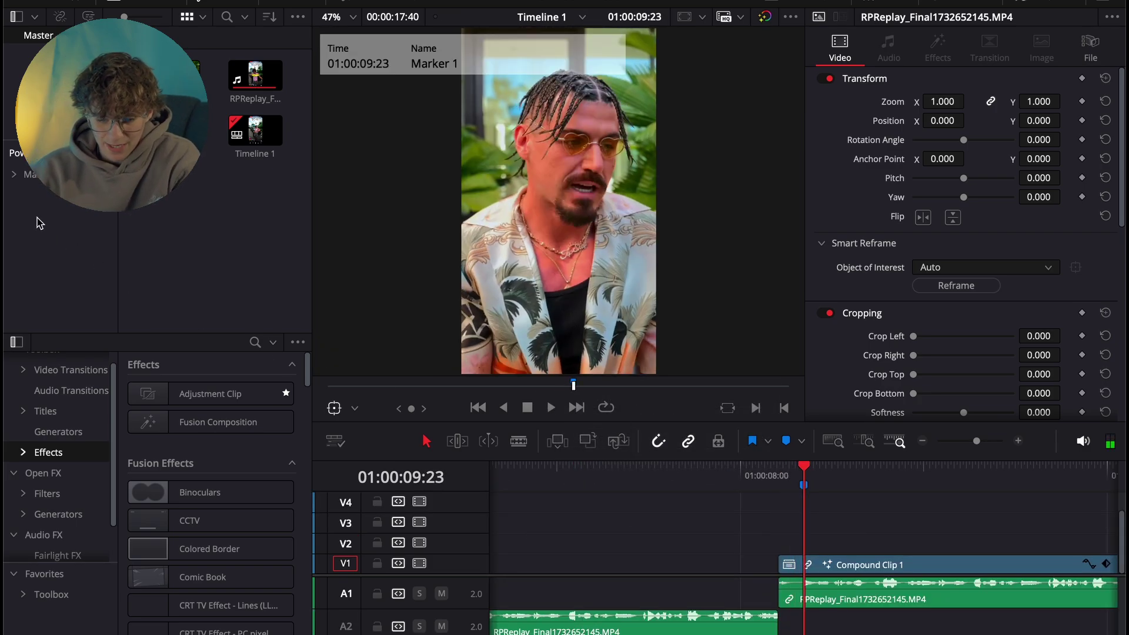
Add a Text+ title on V2 from the marker to the end of the compound clip
click(14, 177)
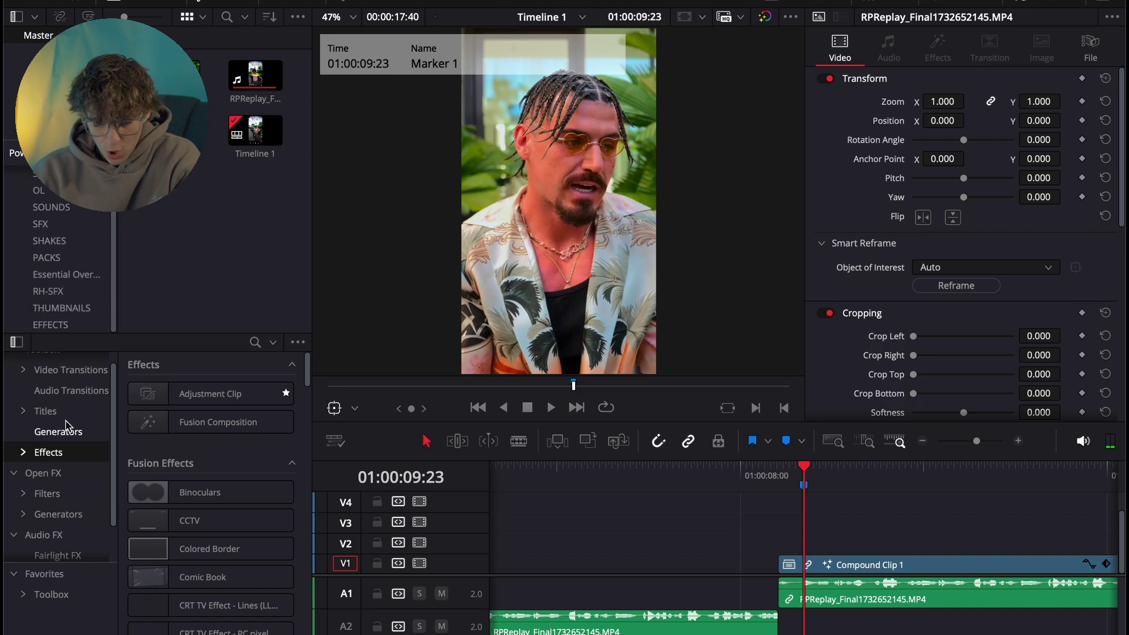
click(50, 411)
drag(179, 535, 956, 542)
scroll(807, 548, right, 5)
click(903, 544)
scroll(903, 545, left, 2)
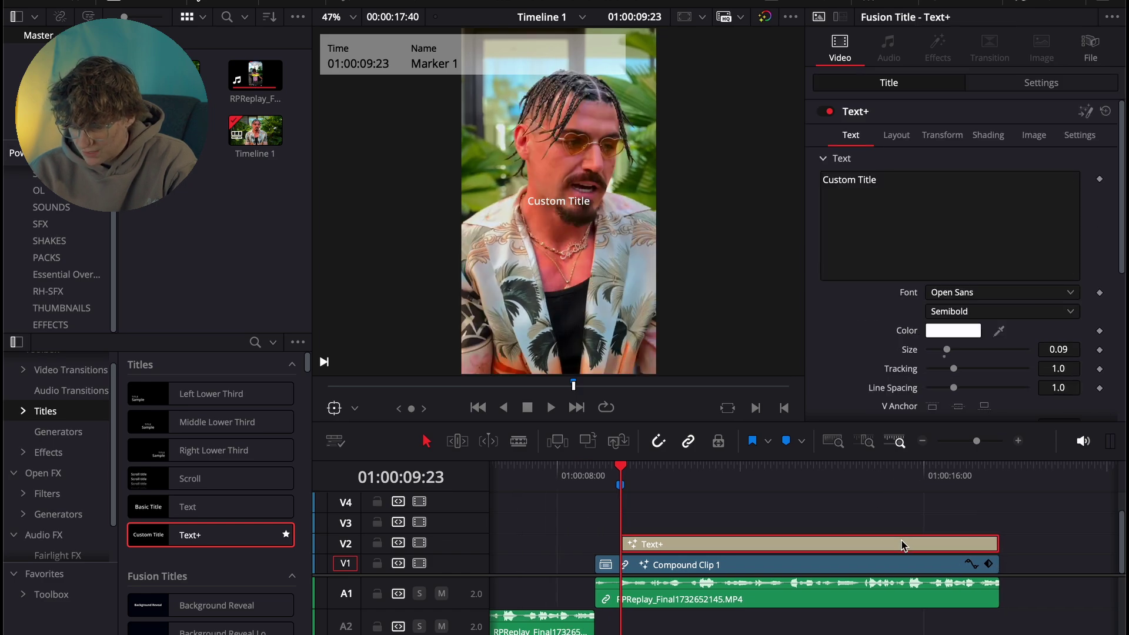
Replace the title text with "IM NOT" and set its font to Clash Display Variable Bold
click(926, 189)
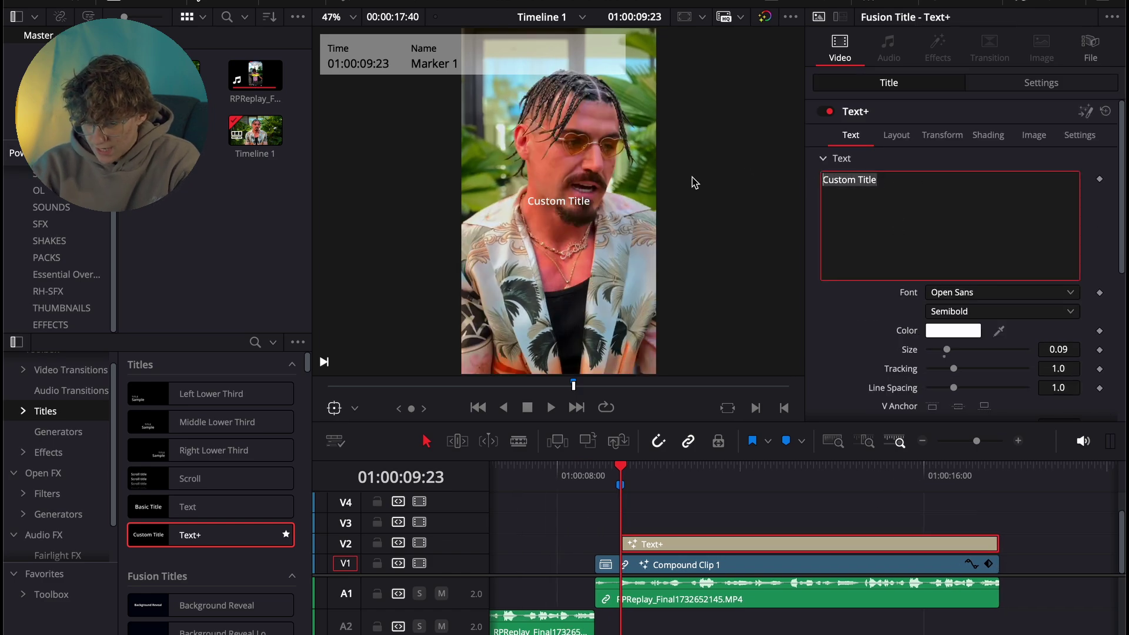
text(IM NOT)
click(962, 294)
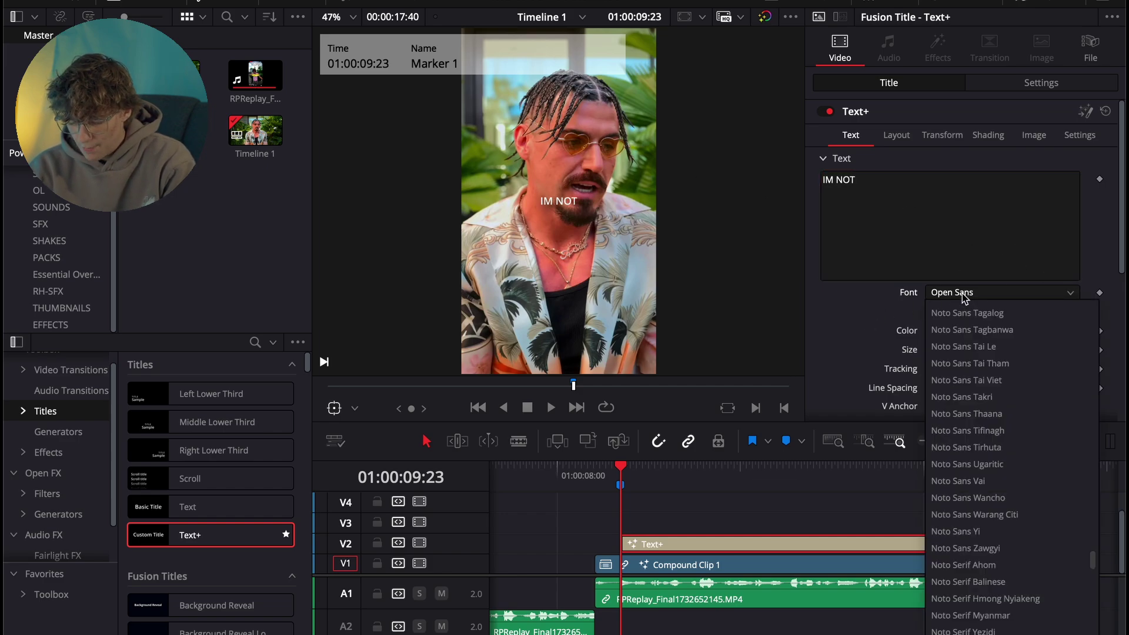
key(Return)
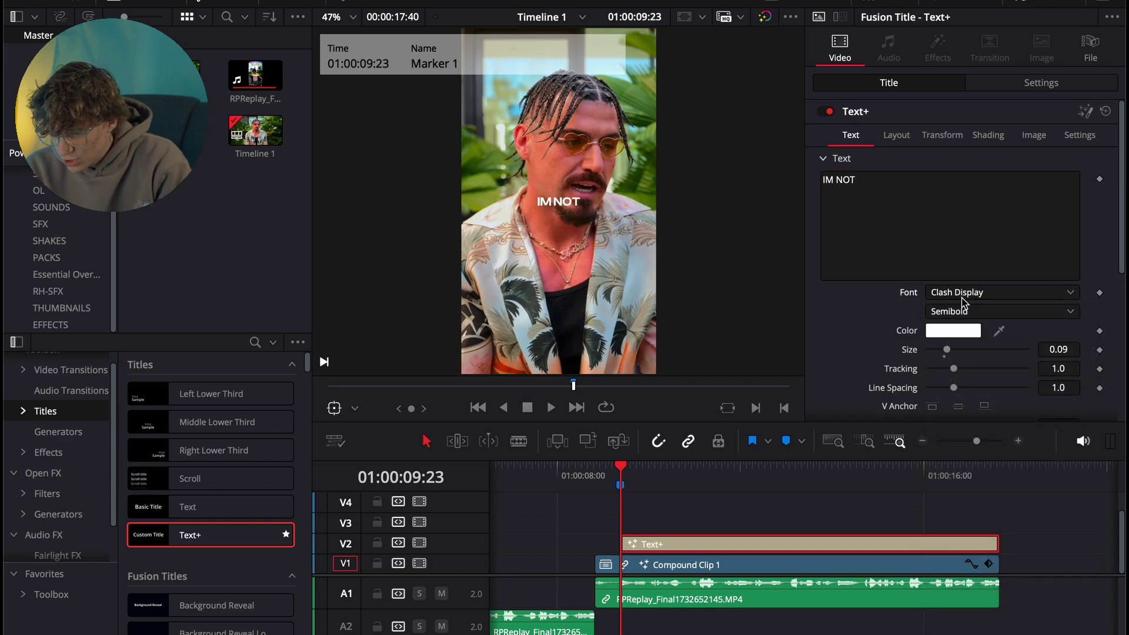
click(962, 294)
click(979, 396)
click(981, 312)
click(972, 416)
Enlarge the title to size 0.1339 and raise it to a Center Y of 0.888
drag(944, 350, 957, 353)
click(895, 139)
drag(1059, 196, 793, 213)
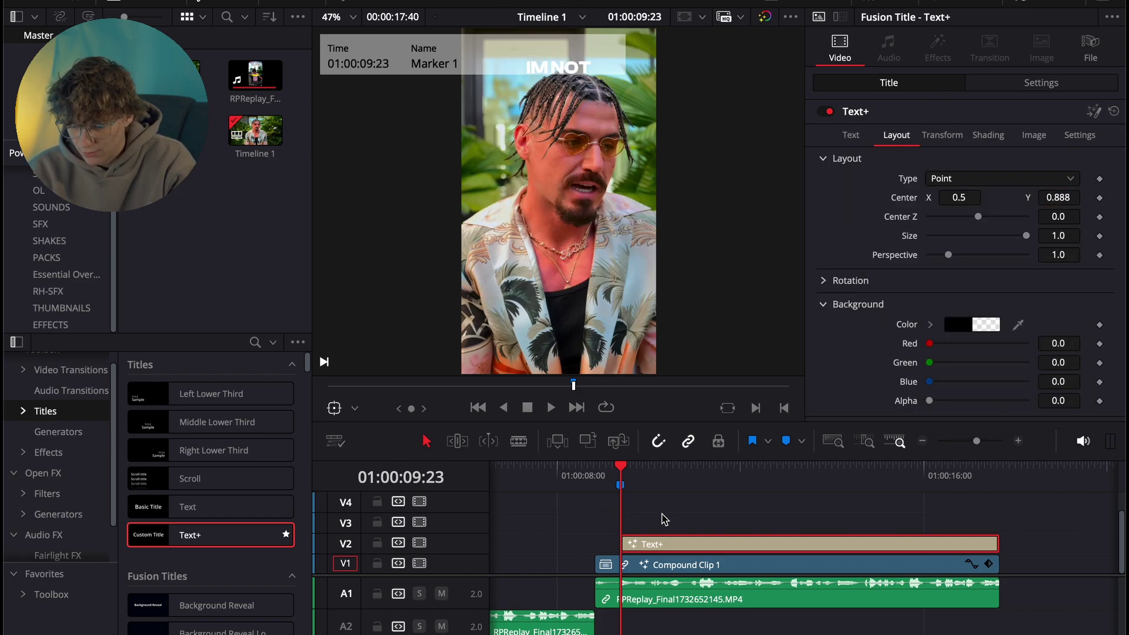
Review the title's text and layout settings, and show the reference clip on V5 at 01:00:09:24 for comparison
click(665, 517)
key(Right)
click(654, 551)
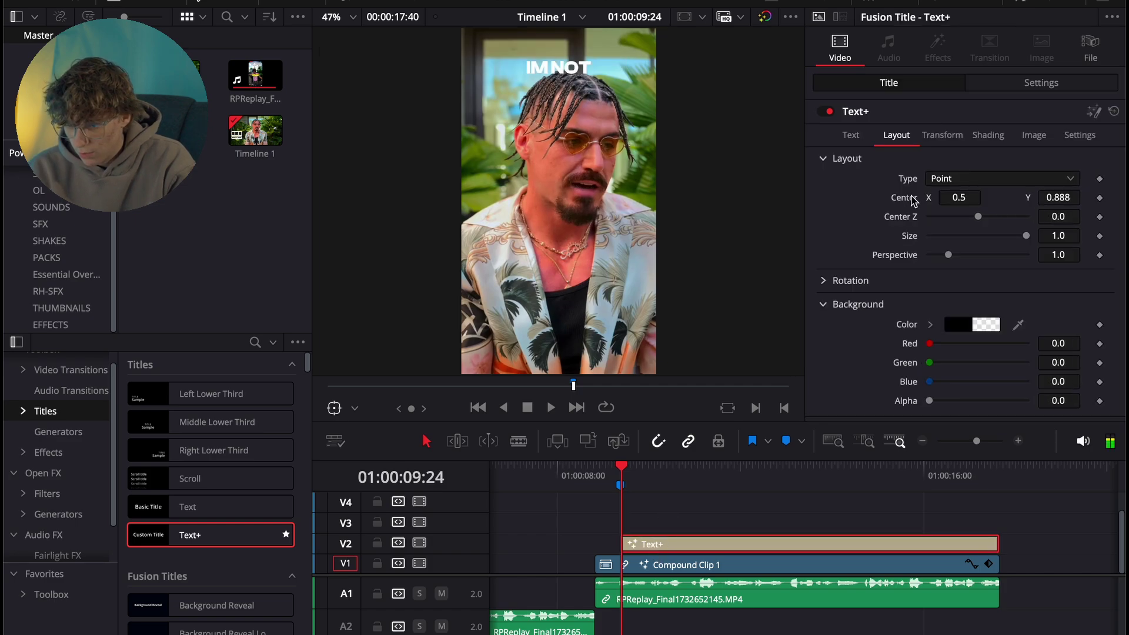
click(851, 135)
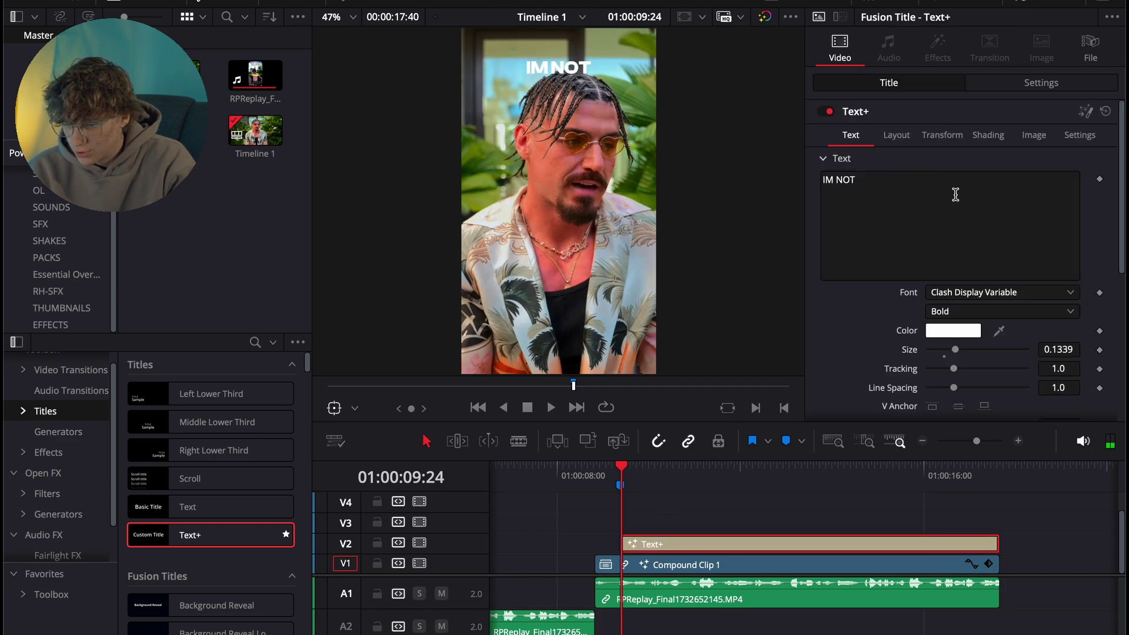
click(896, 134)
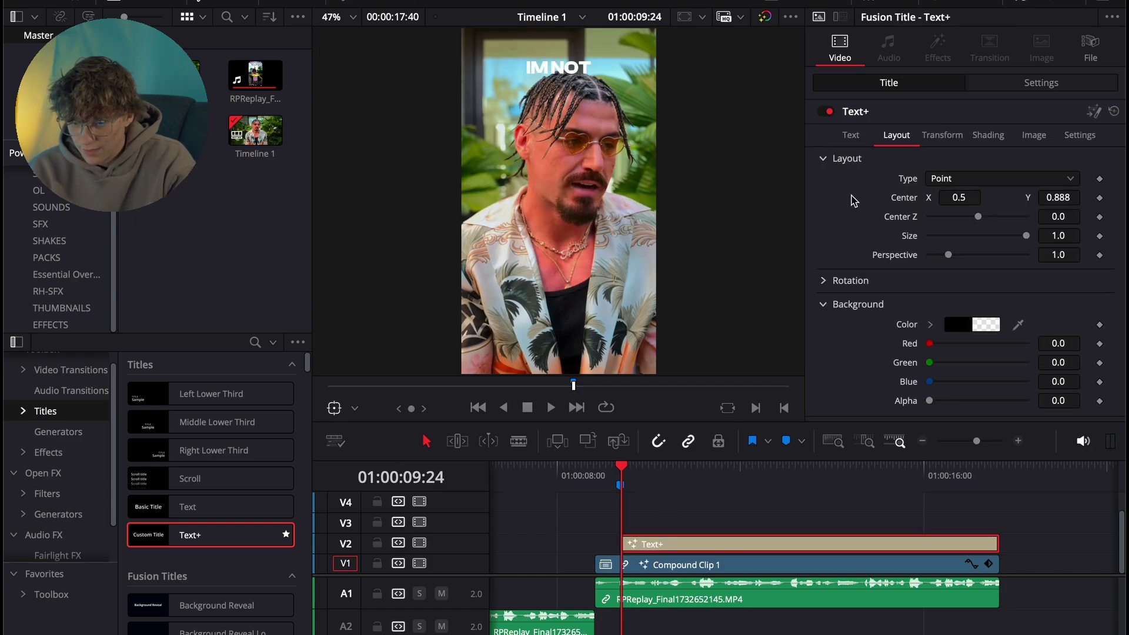
drag(938, 202, 898, 202)
scroll(635, 558, up, 1)
click(640, 512)
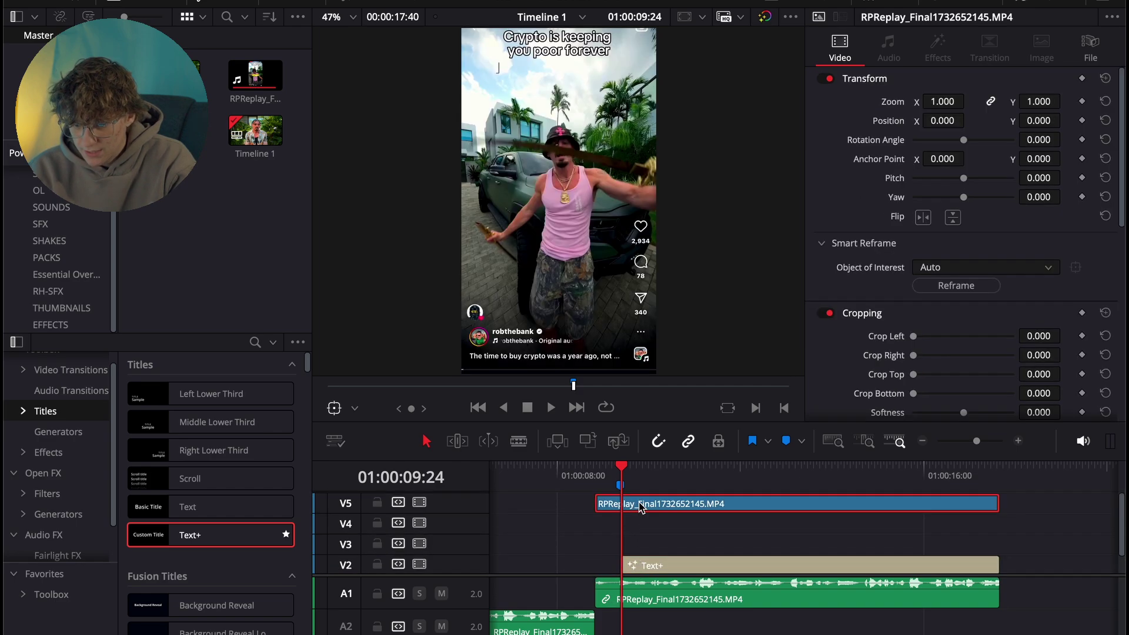
Extend the title text to "IM NOT A" and convert its first short segment on V2 into a compound clip
click(638, 565)
click(879, 177)
text(A)
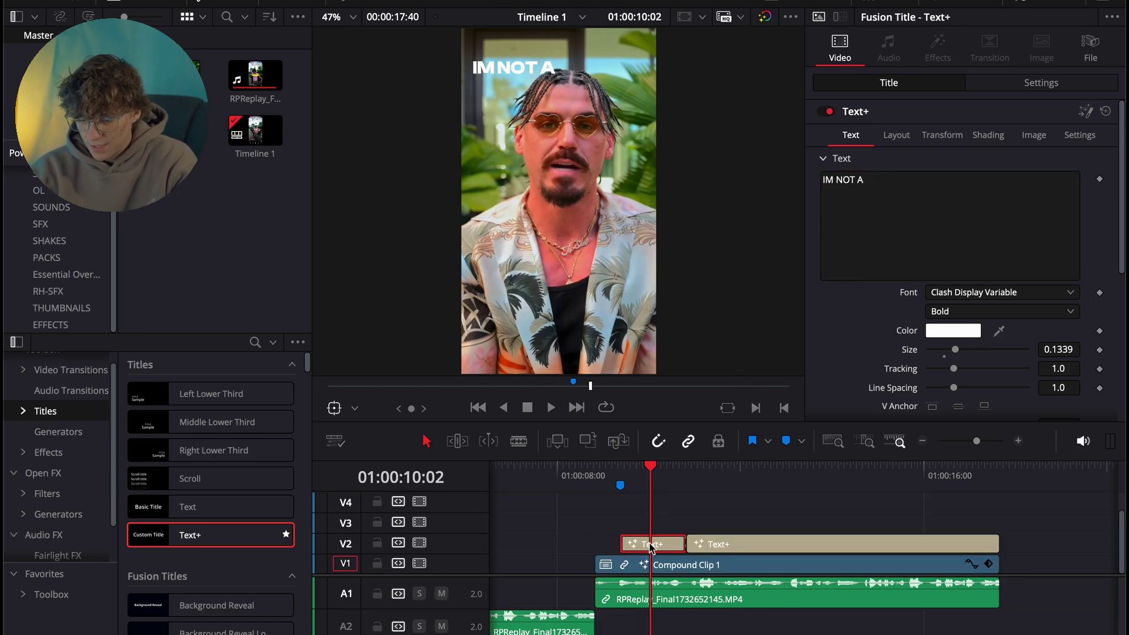
right_click(654, 548)
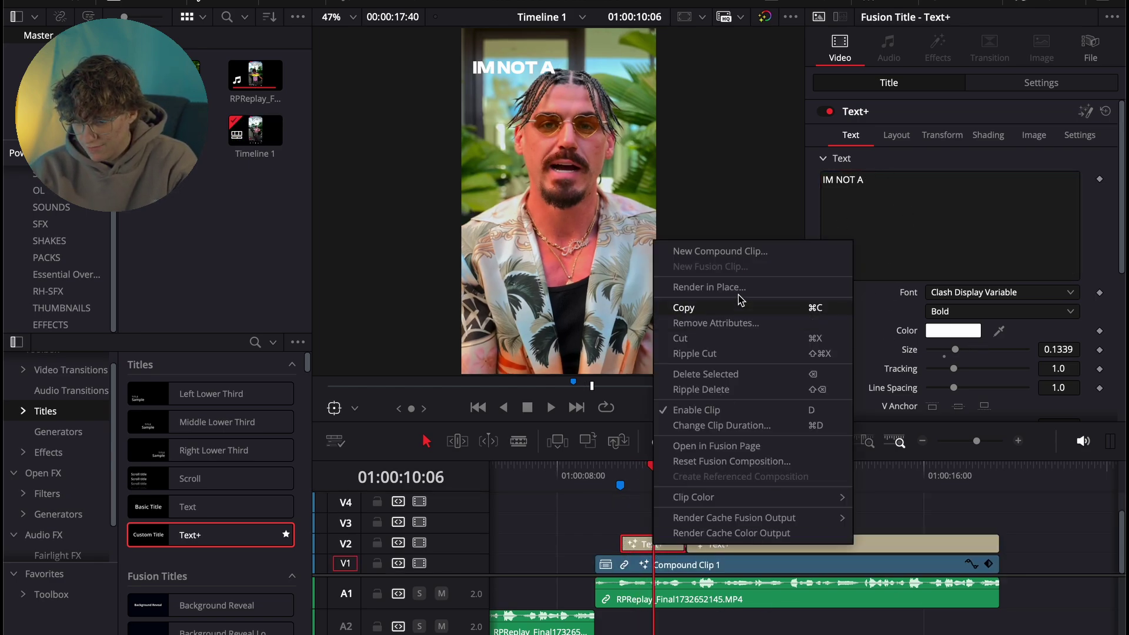
click(723, 254)
click(659, 367)
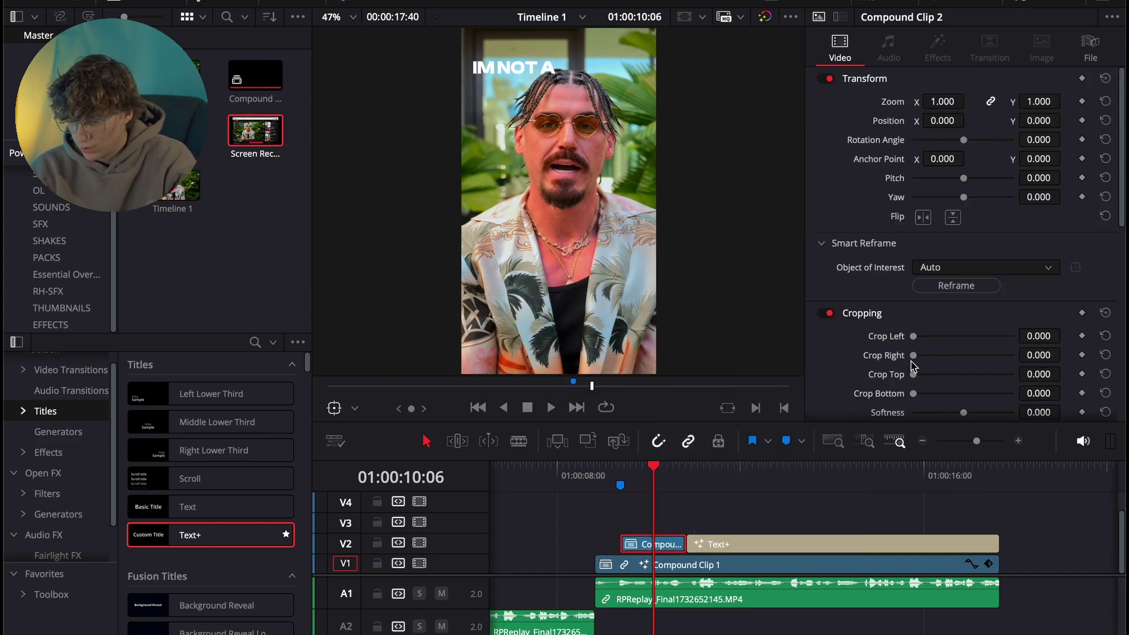
Set the title compound clip's Crop Right to 898.6 so only "IM" shows, and play it back from the marker
drag(915, 356, 997, 367)
click(624, 475)
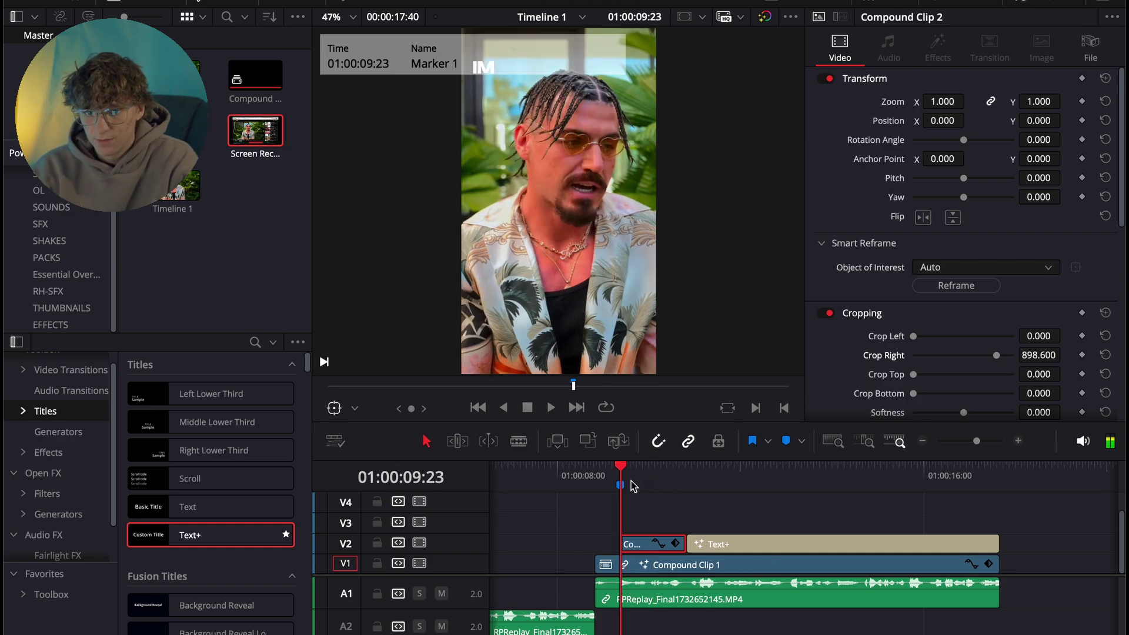
key(space)
key(space)
click(624, 478)
Split the title compound clip where each new word is spoken and set the second piece's Crop Right to 651.3 to reveal "IM NOT"
key(space)
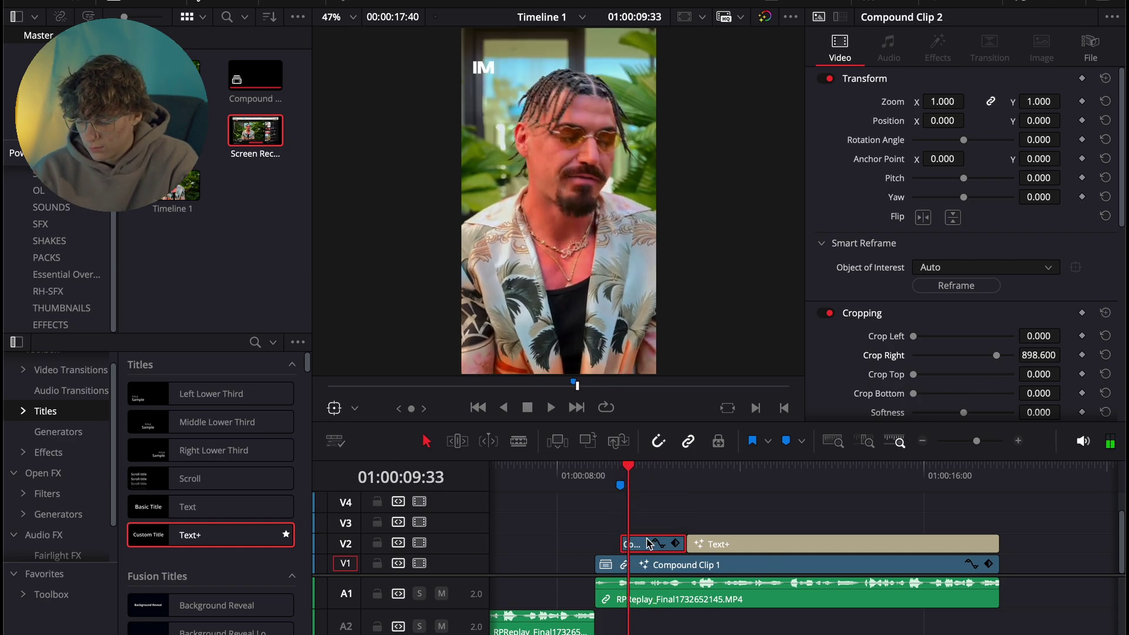
key(Left)
key(super+b)
key(space)
key(space)
key(space)
key(space)
key(ctrl+b)
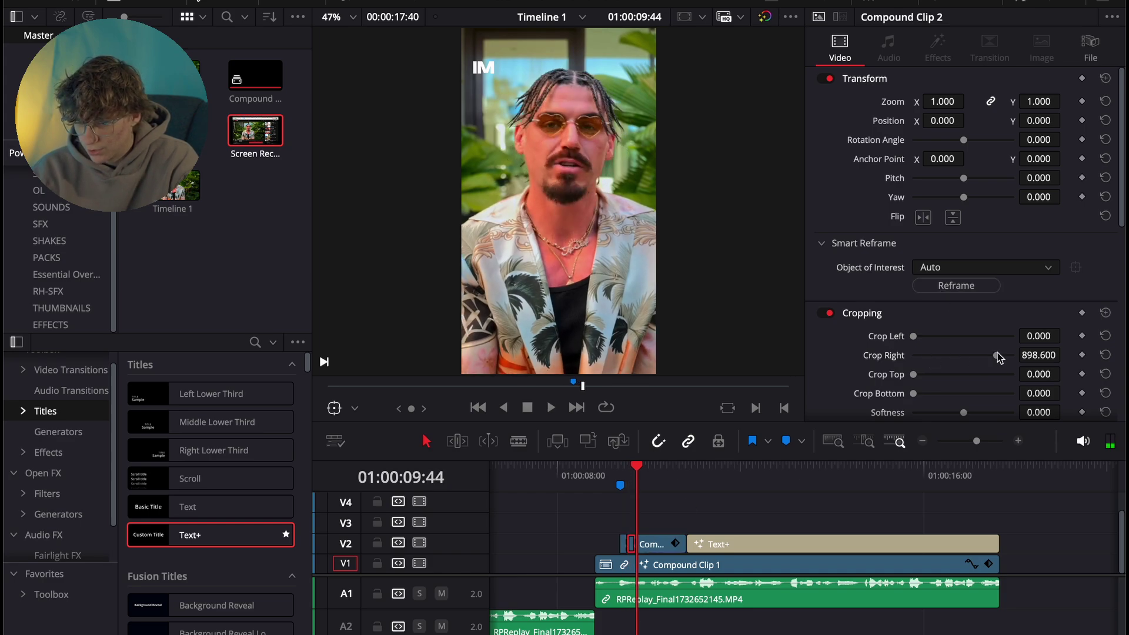
mouse_move(998, 358)
mouse_down()
mouse_move(970, 359)
mouse_move(1008, 358)
mouse_up()
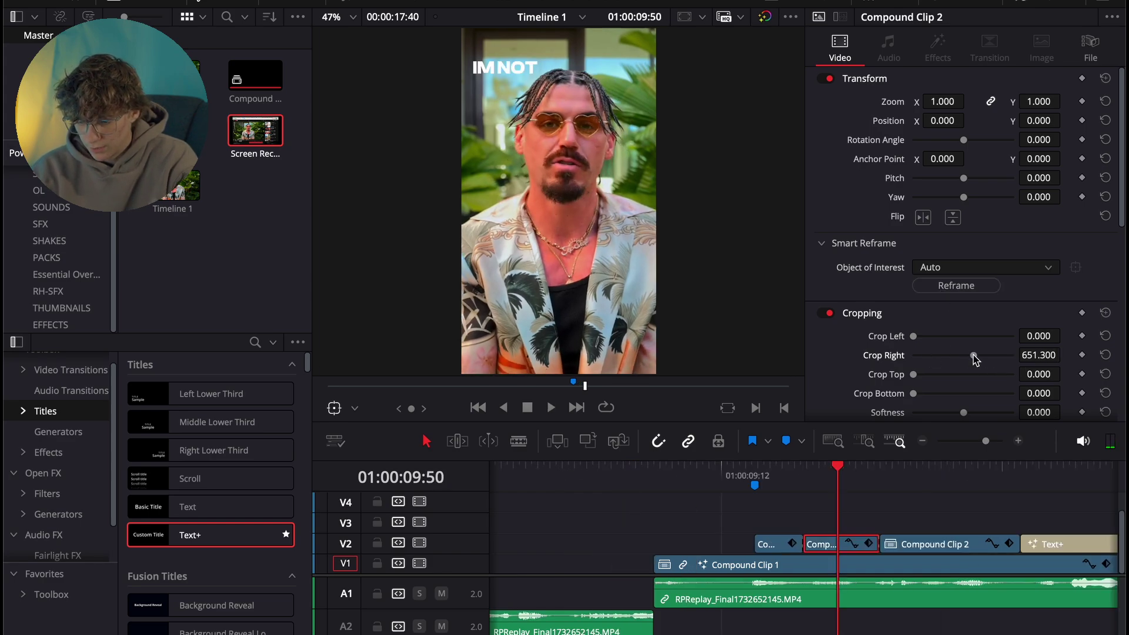
click(758, 478)
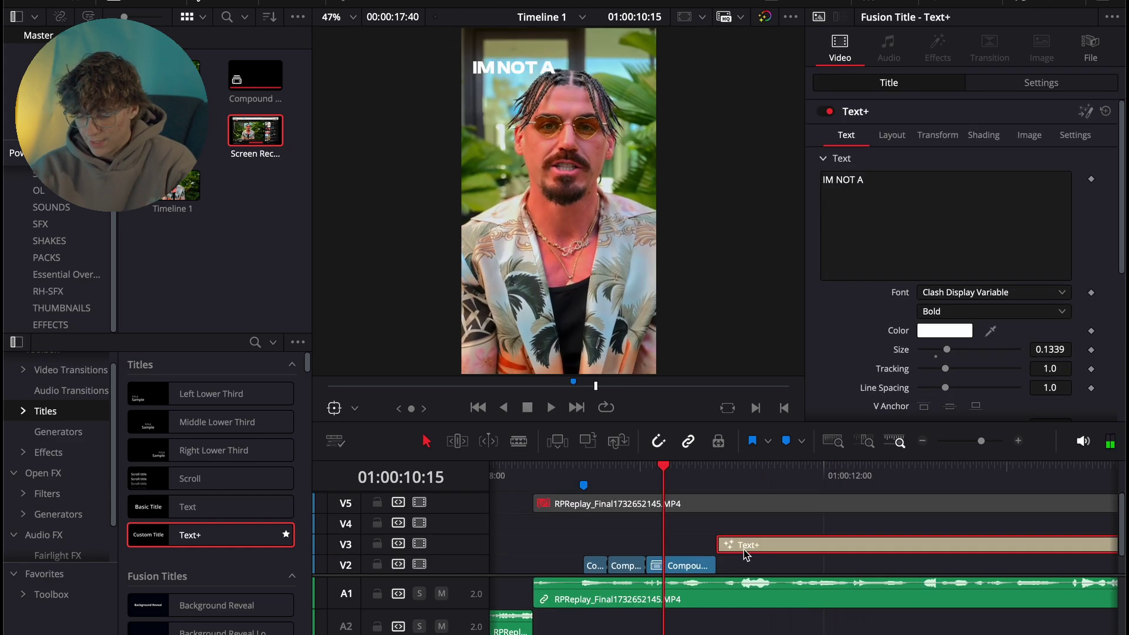
Place the remaining Text+ title on V3 from 01:00:10:15 and replace its text with "CHILL GUY"
drag(746, 555, 693, 556)
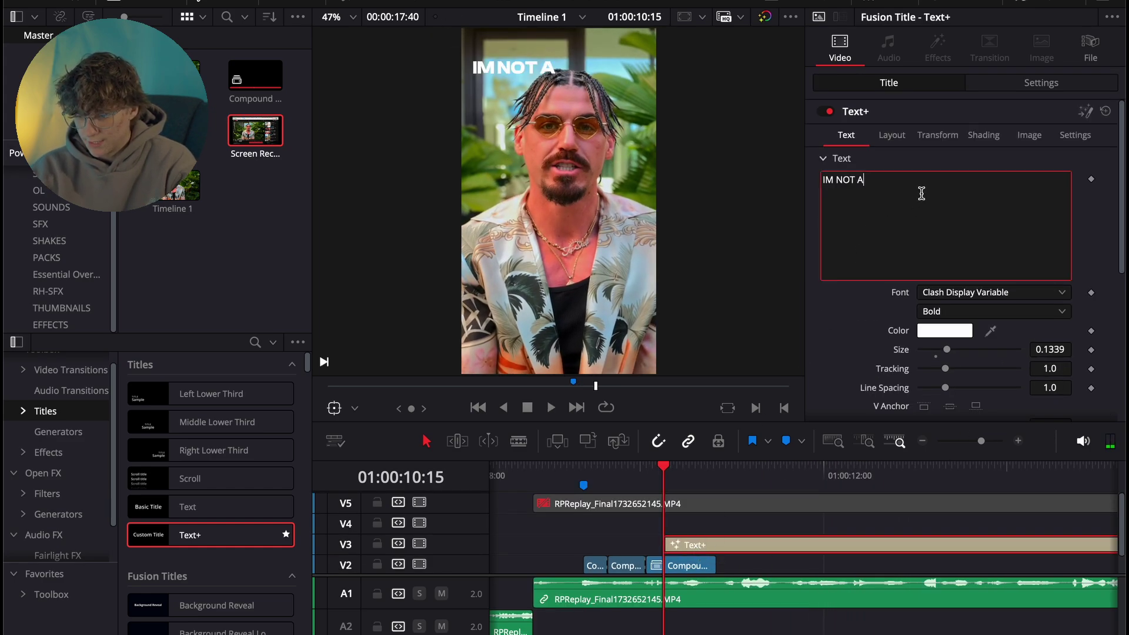
key(ctrl+a)
text(CHILL)
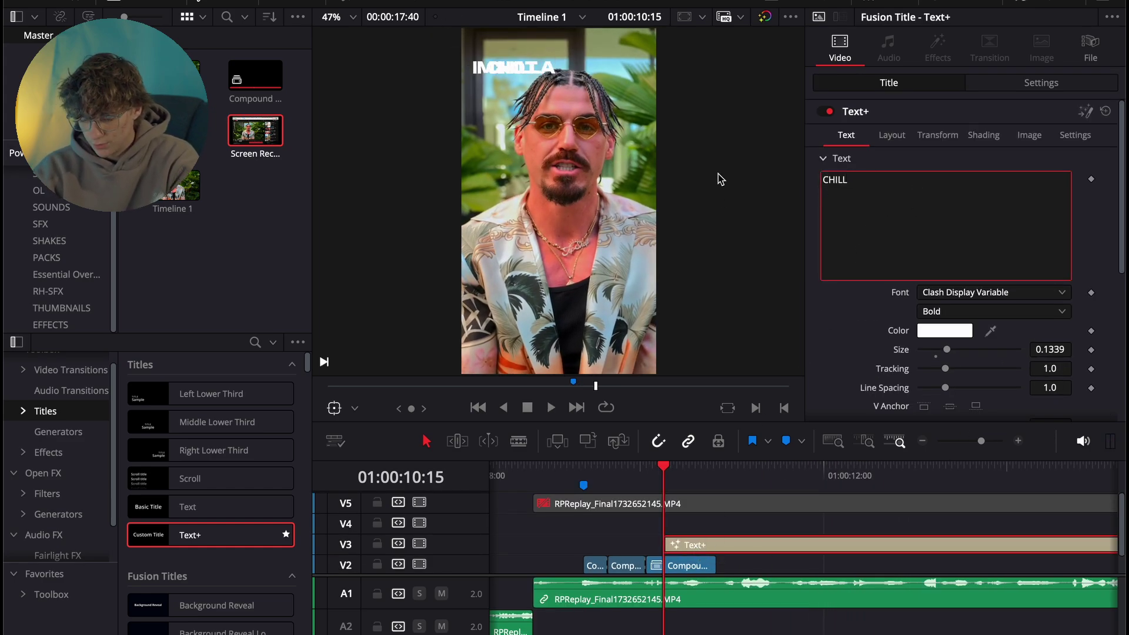
text( GUY)
Set the CHILL GUY title's font to Zapfino Regular and size to 0.3622, and break the two words onto separate lines
click(953, 294)
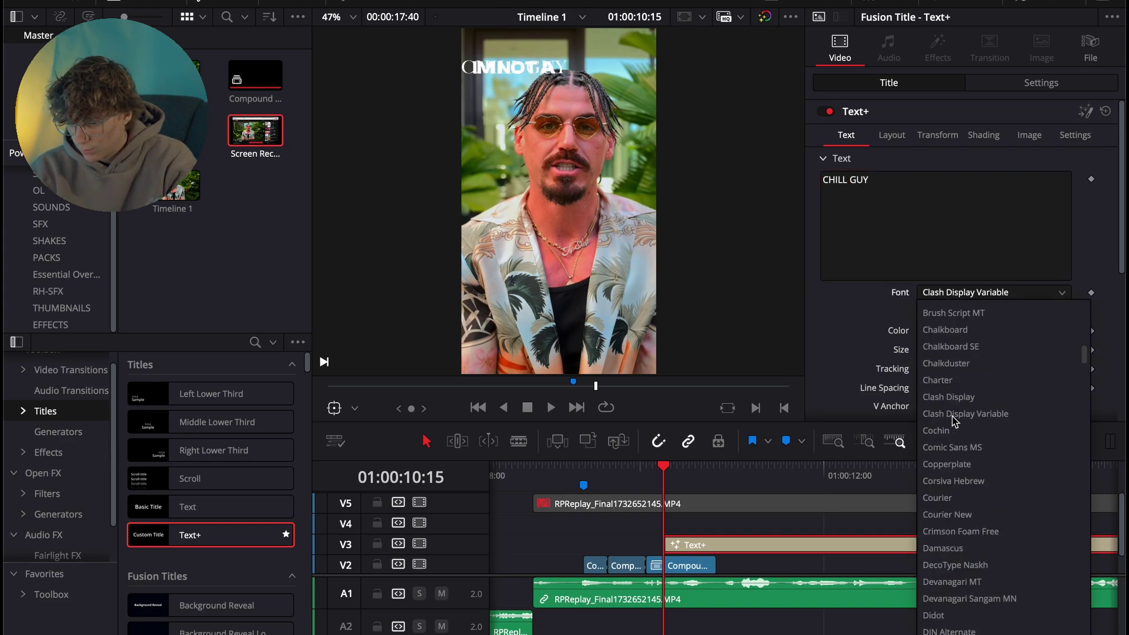
scroll(953, 421, down, 20)
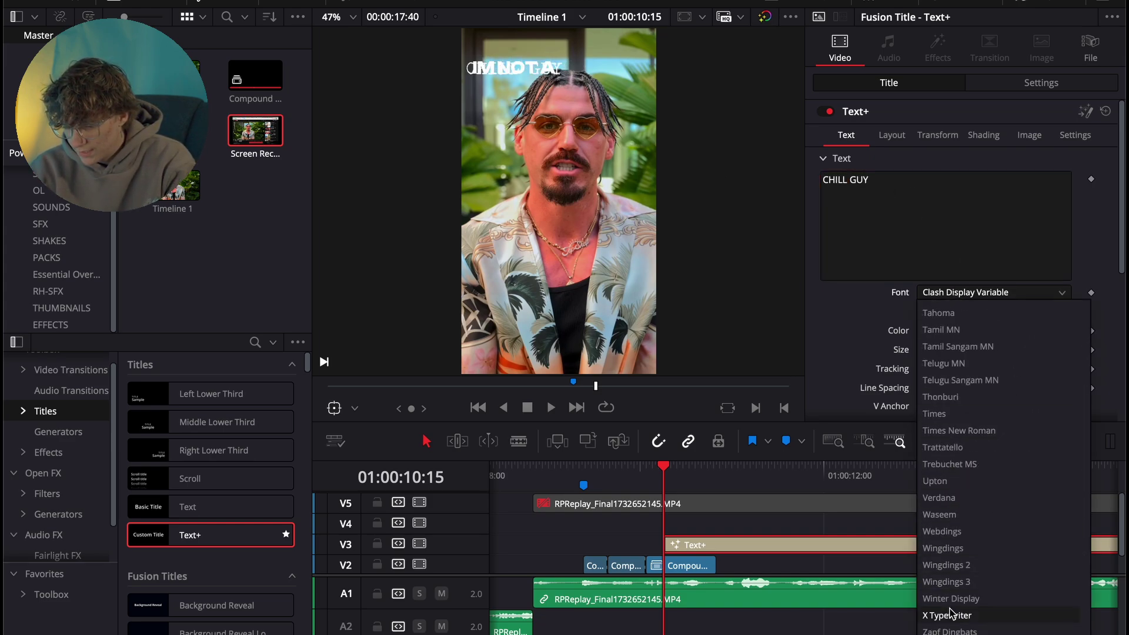
click(953, 631)
drag(973, 353, 1000, 351)
click(854, 176)
key(Return)
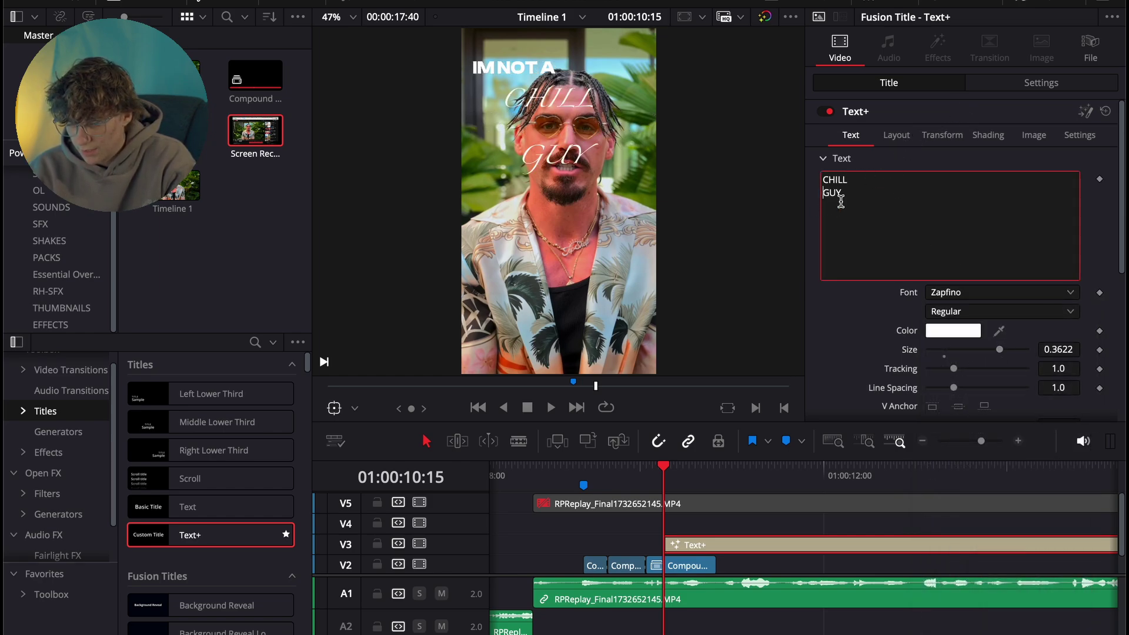
Tighten the CHILL GUY title's line spacing to 0.409
click(987, 135)
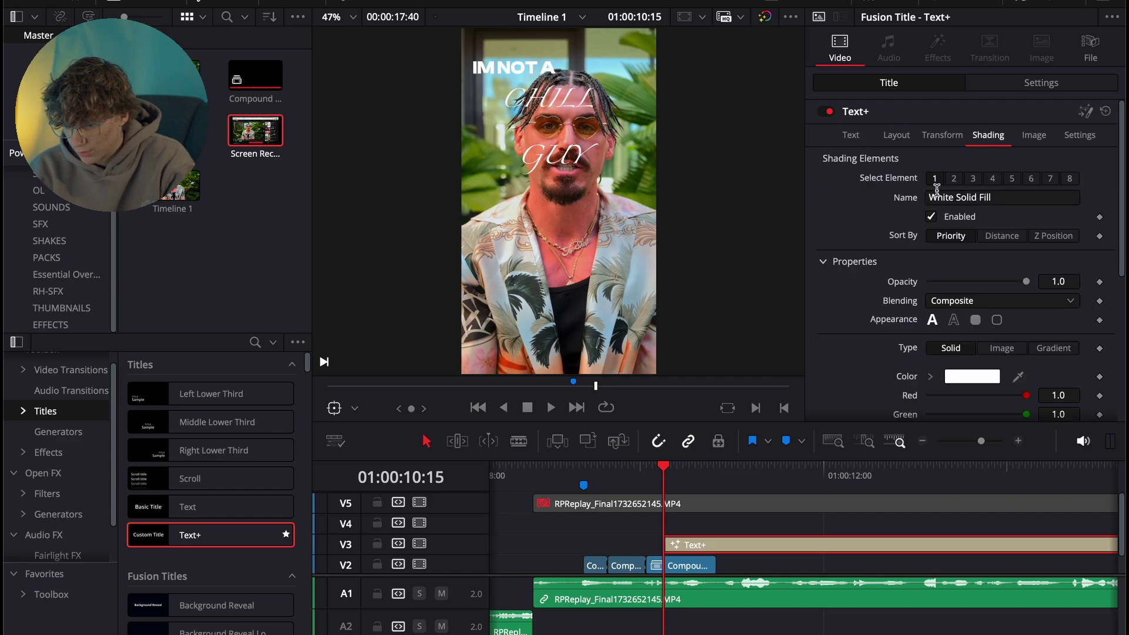
click(903, 140)
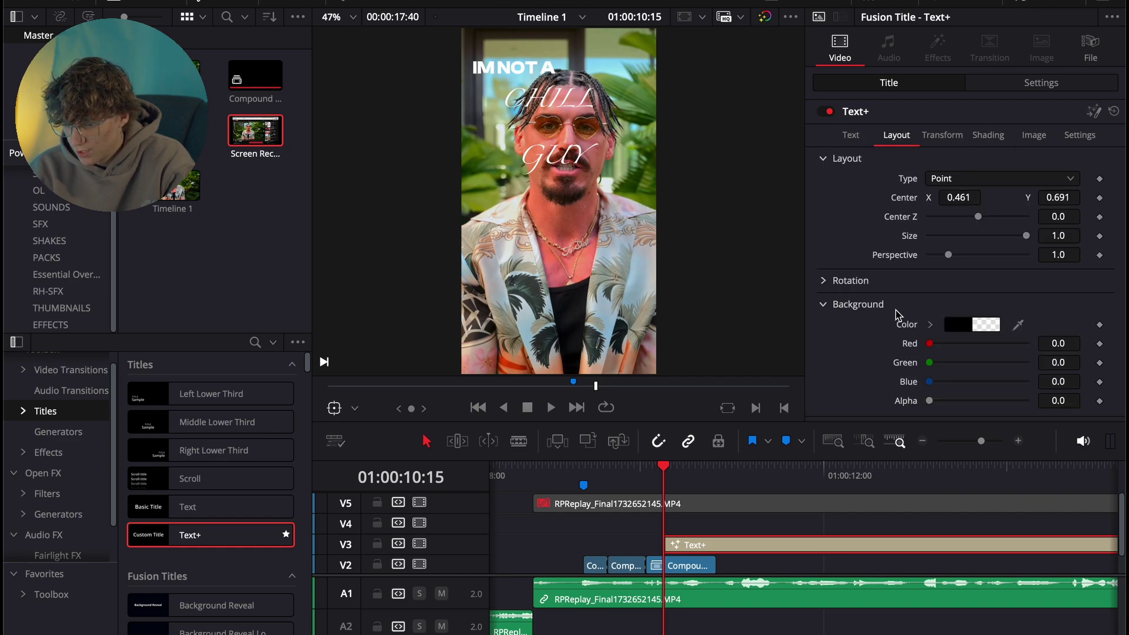
click(852, 137)
scroll(861, 338, down, 2)
scroll(861, 338, down, 1)
drag(953, 293, 943, 309)
scroll(937, 189, up, 3)
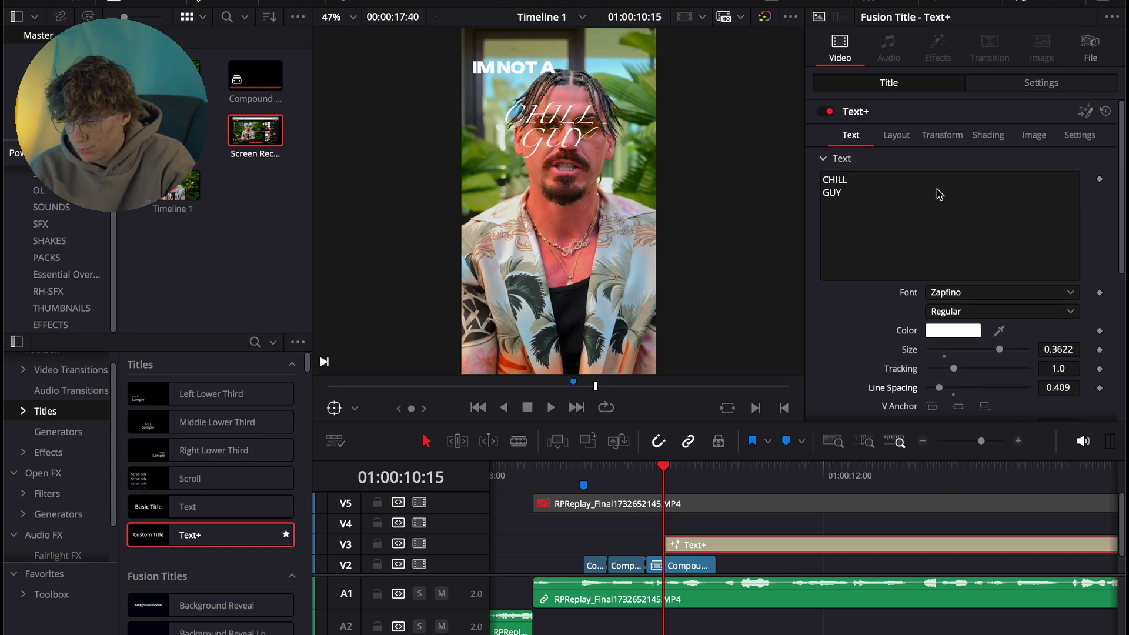
Enable the second shading element, the red outline, on the CHILL GUY title with a thickness of 0.0772
click(990, 133)
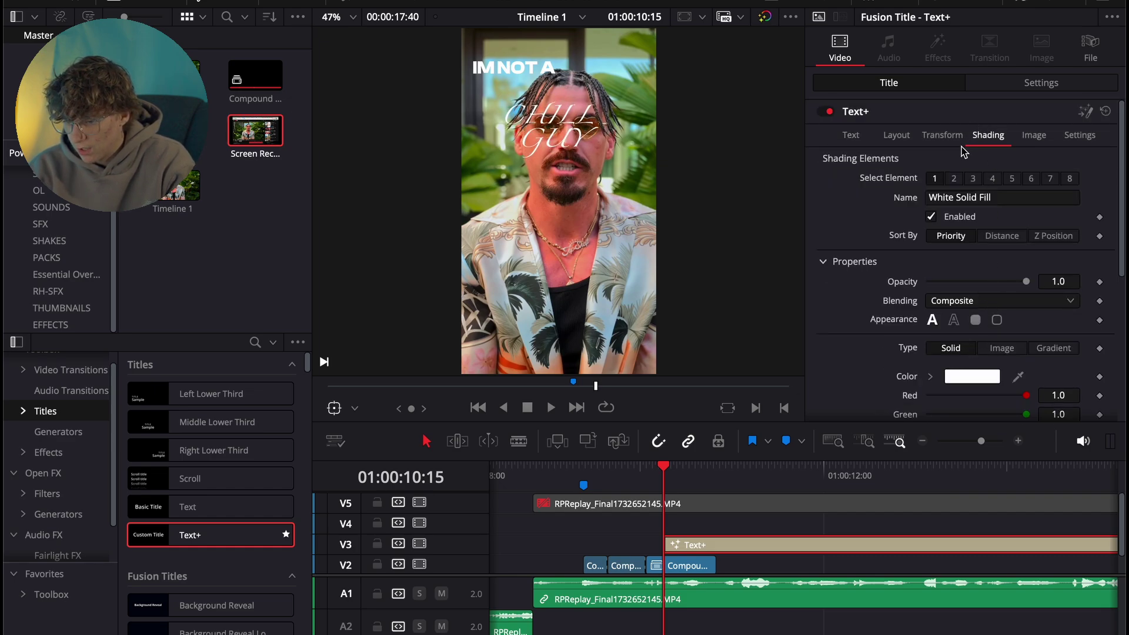
click(954, 178)
click(931, 217)
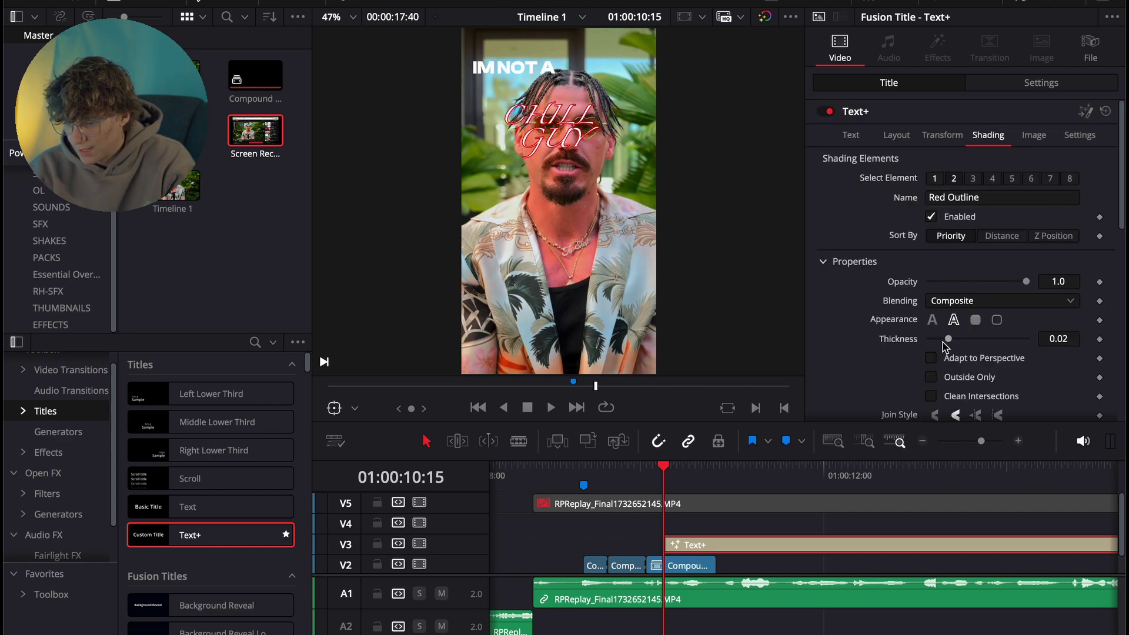
drag(947, 339, 1007, 342)
scroll(1006, 346, down, 5)
Change the outline colour to white by sampling it from the title lettering
click(958, 314)
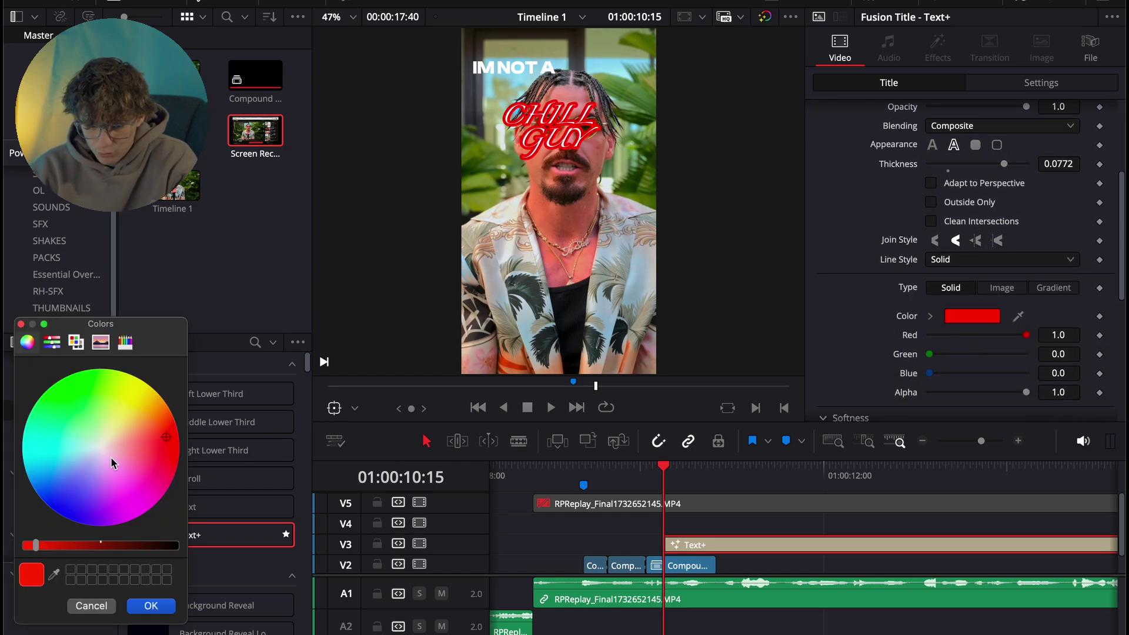
drag(113, 463, 100, 453)
click(54, 574)
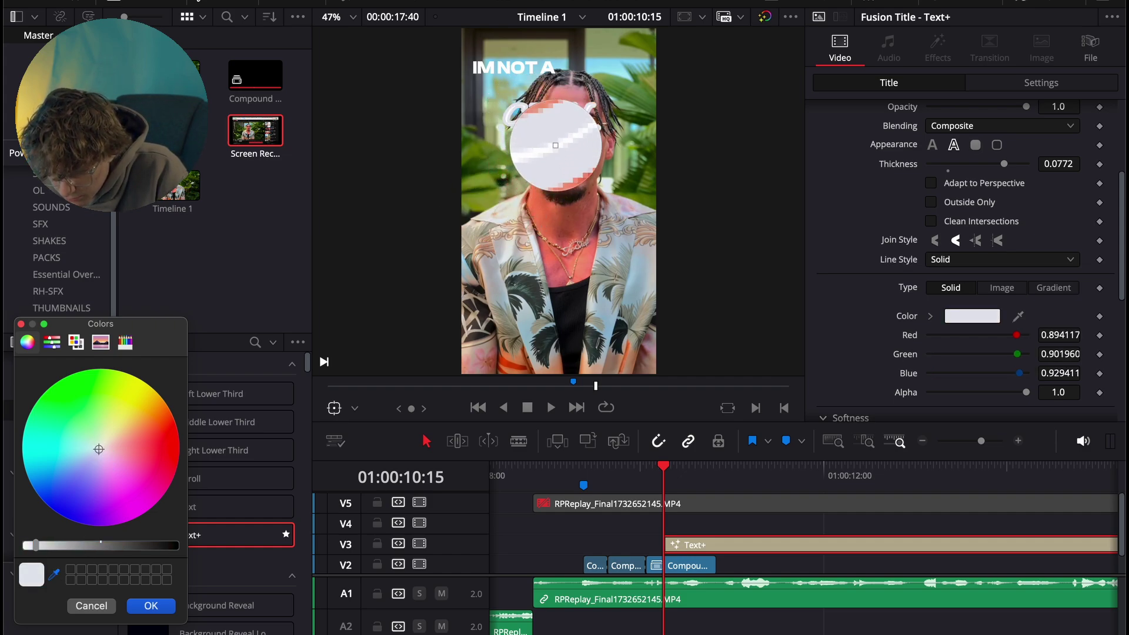
click(556, 146)
key(Return)
Thin the title's outline to 0.0268 and set its colour to black
scroll(974, 271, up, 5)
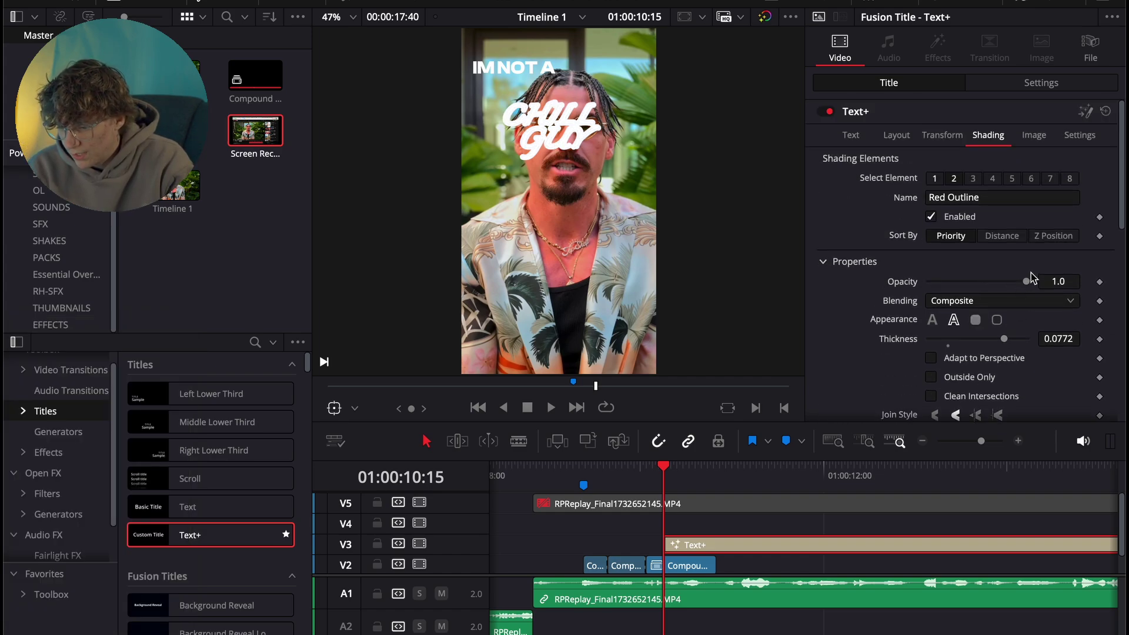
drag(1005, 339, 953, 341)
scroll(918, 346, down, 4)
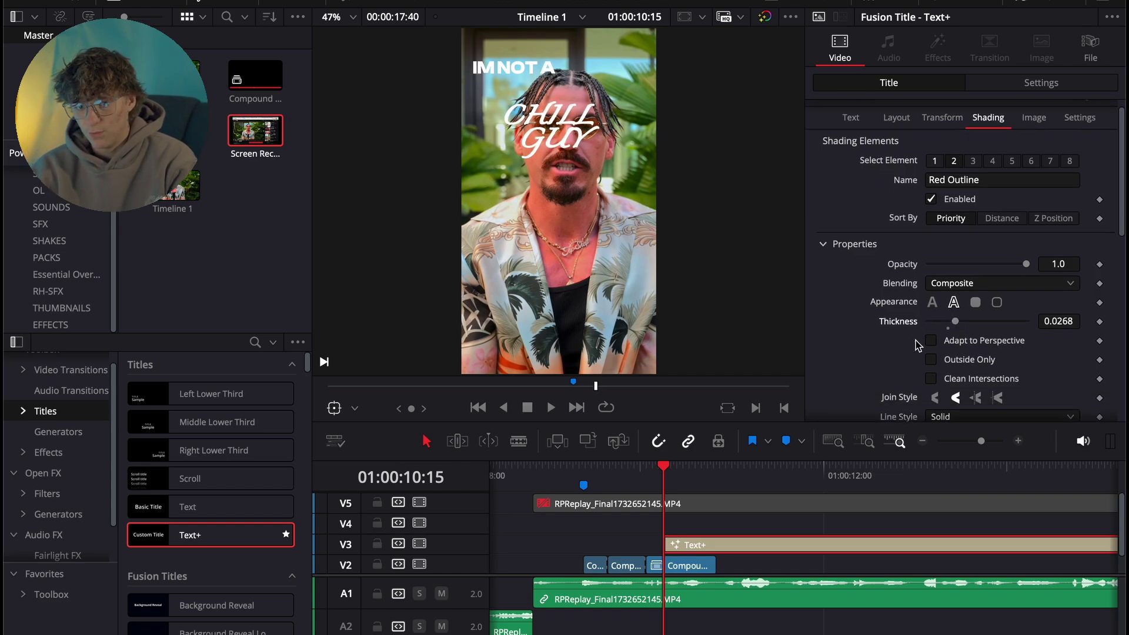
click(981, 405)
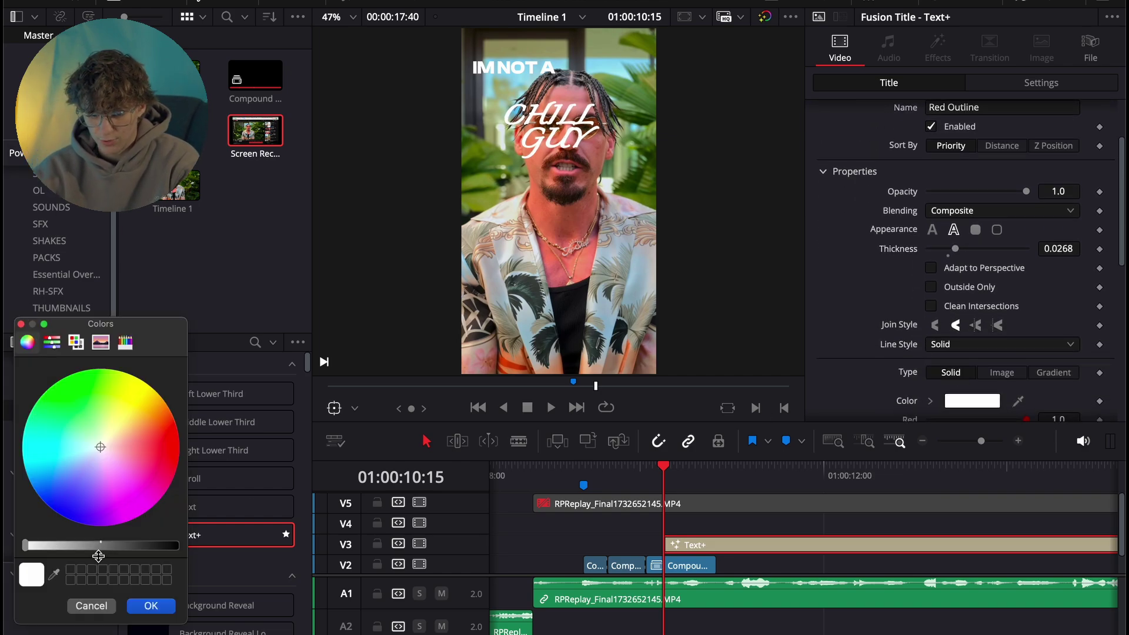
drag(99, 556, 359, 556)
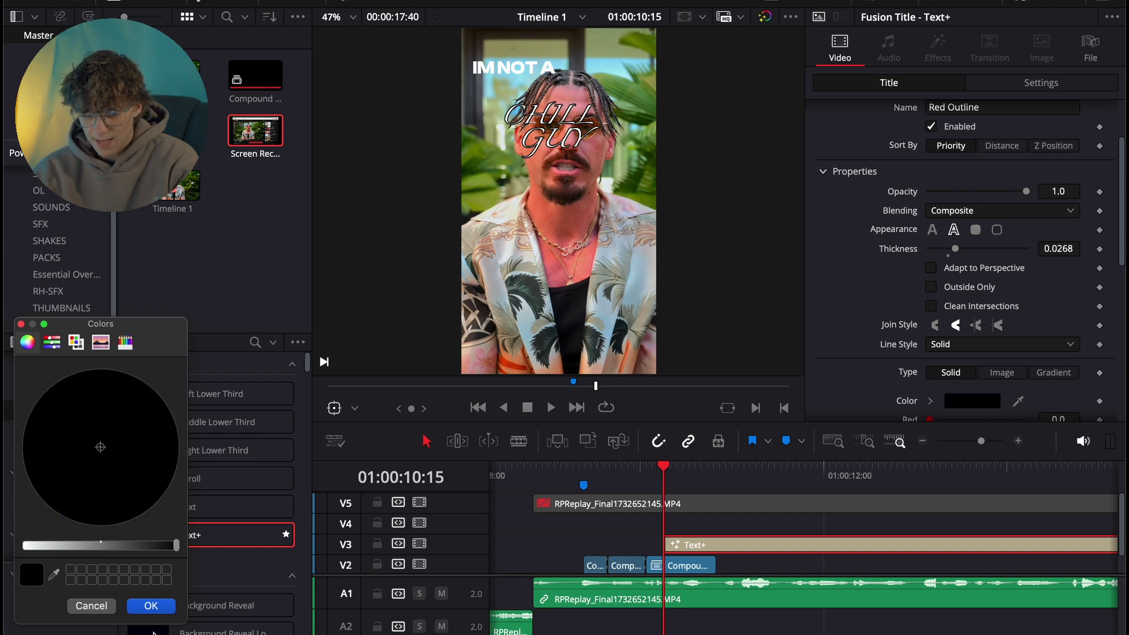
click(157, 608)
Change the CHILL GUY title's fill colour to a saturated blue
scroll(935, 303, up, 4)
click(858, 129)
scroll(878, 336, down, 2)
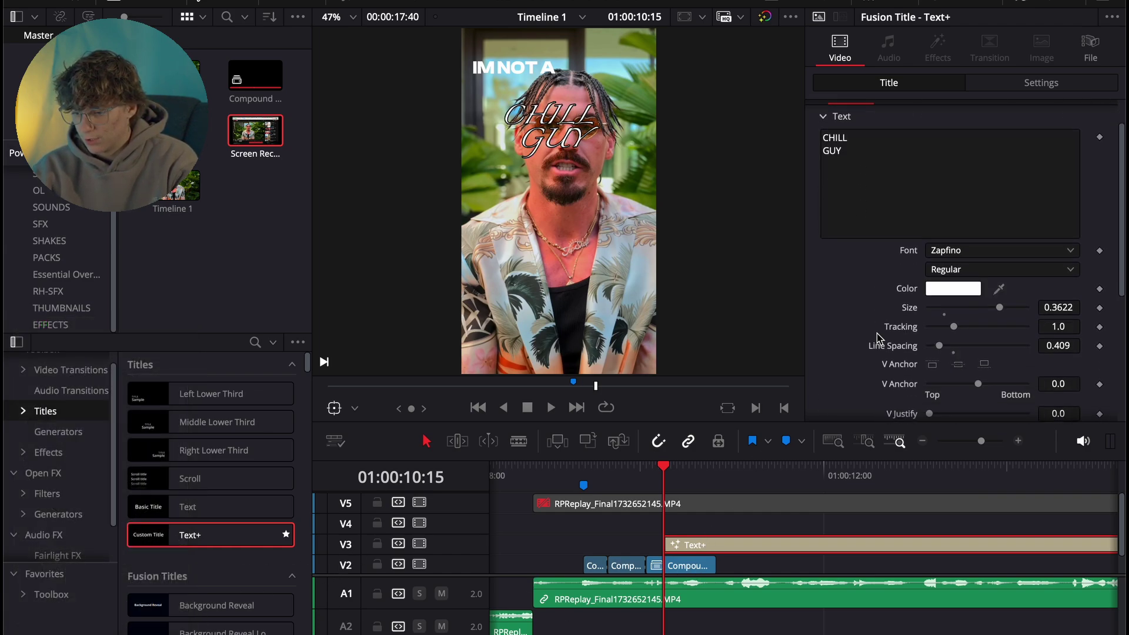
click(956, 289)
drag(99, 470, 64, 502)
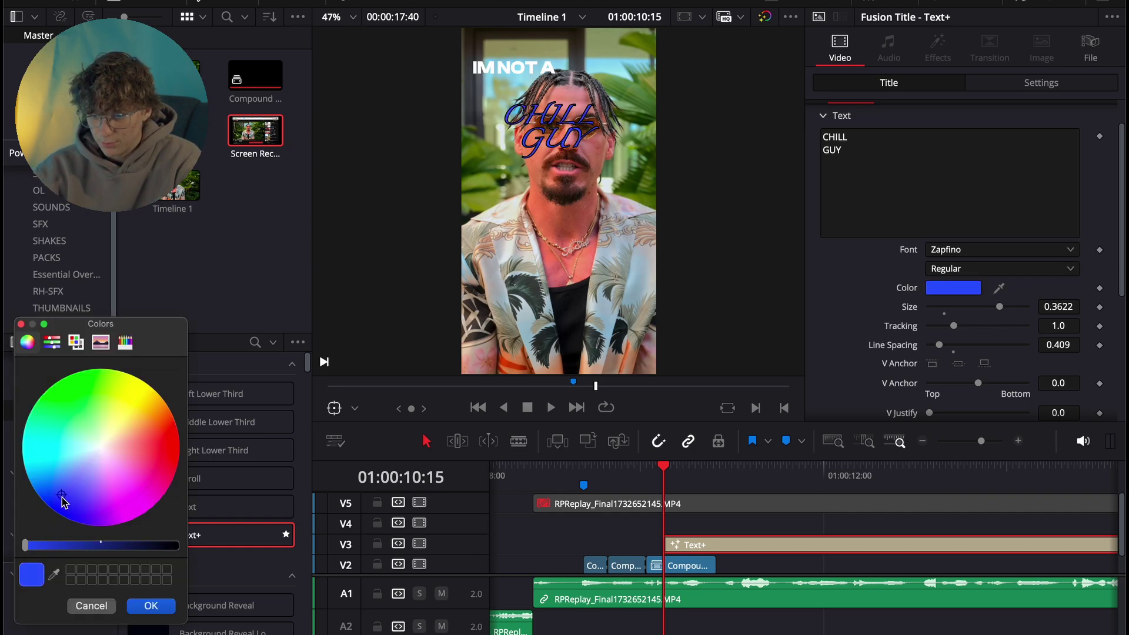
click(151, 603)
Enlarge the CHILL GUY title to a text size of 0.7
scroll(874, 171, up, 2)
click(896, 135)
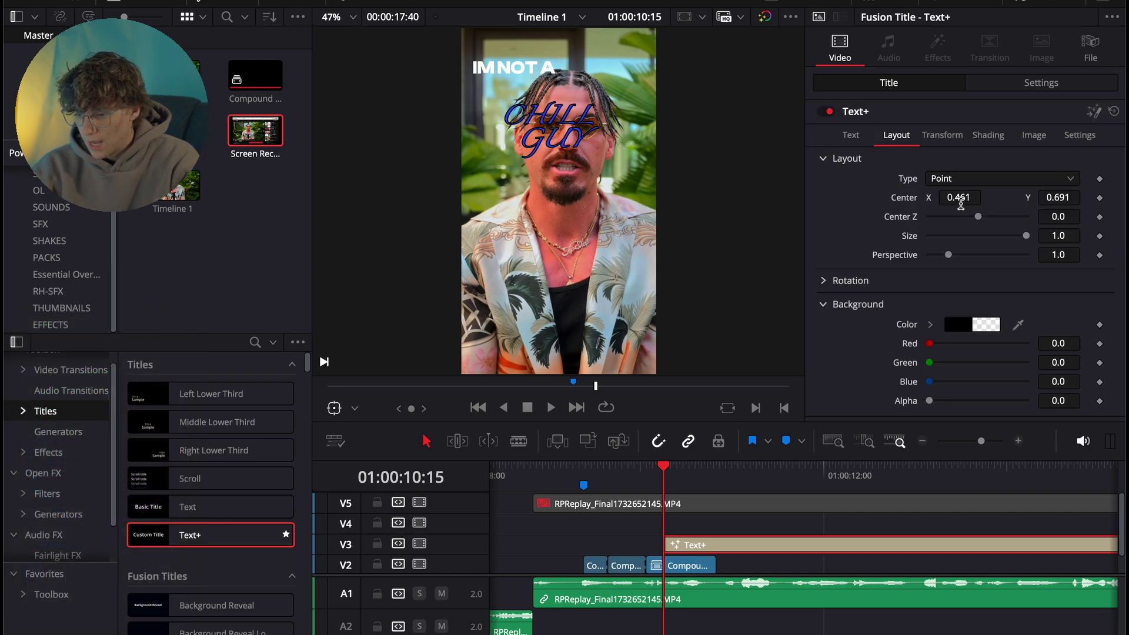
click(851, 135)
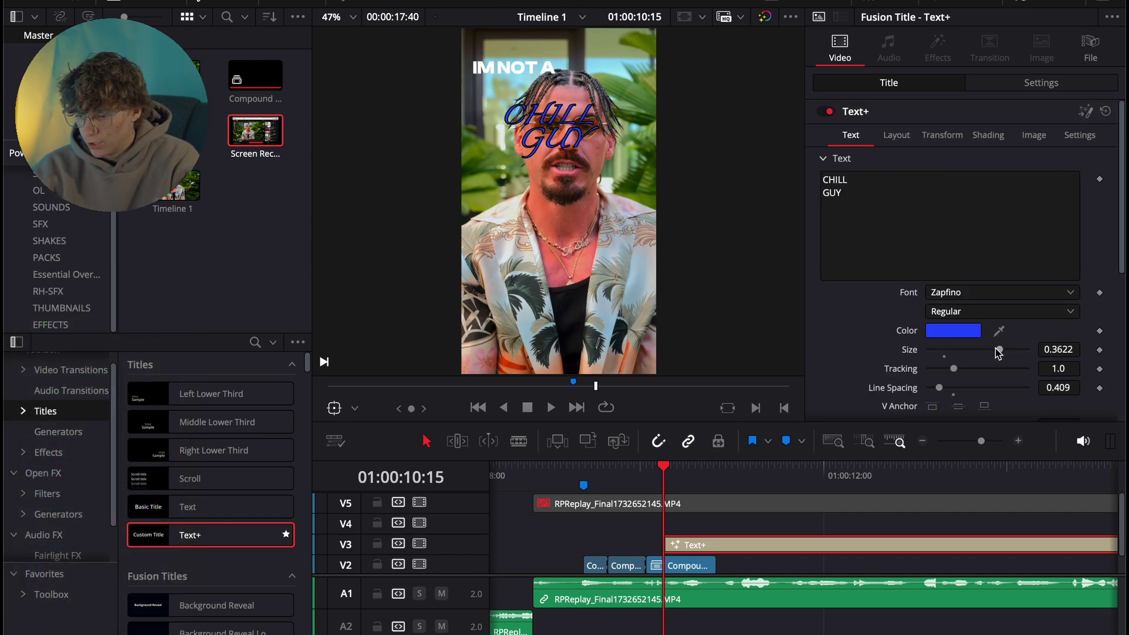
drag(999, 352, 1027, 351)
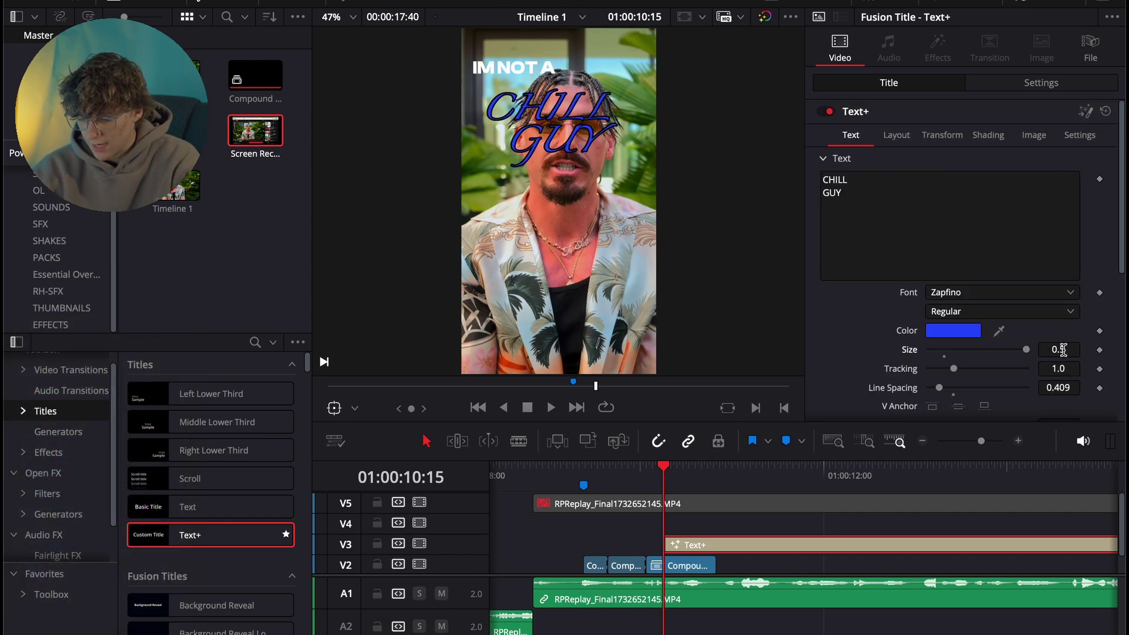
click(1063, 349)
key(Tab)
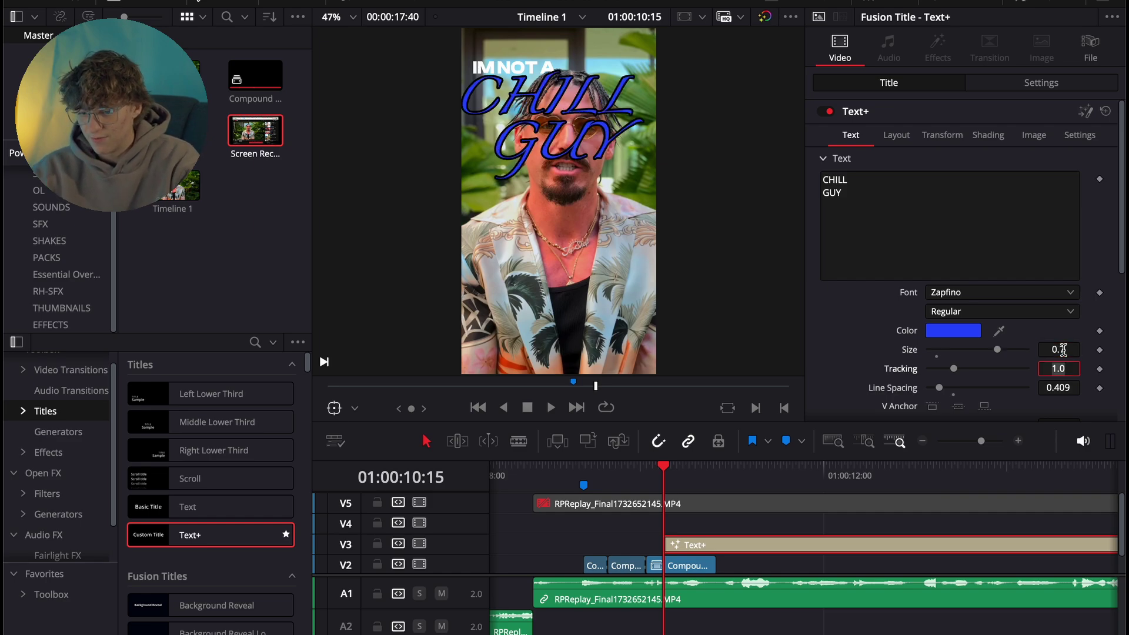
Move the CHILL GUY title down and slightly right over the speaker's chest, and reduce its text size a little
click(900, 135)
mouse_move(1072, 199)
mouse_down()
mouse_move(1018, 198)
mouse_move(1077, 204)
mouse_up()
drag(959, 198, 1009, 205)
click(851, 135)
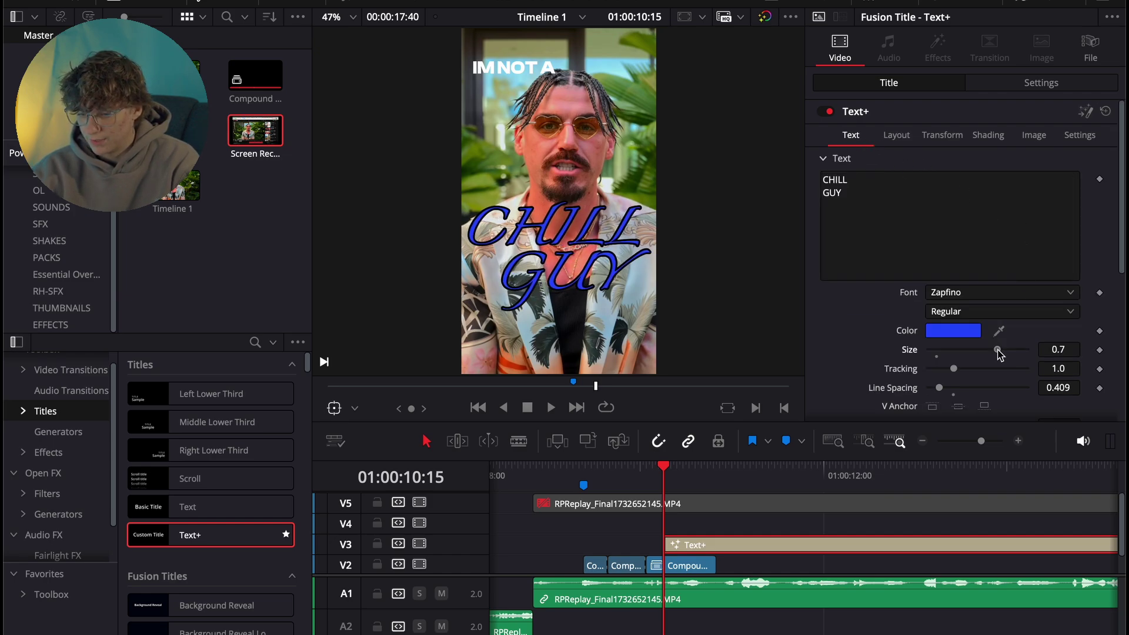
drag(998, 351, 991, 351)
Open the title on the Fusion page and add a Glow node after Template with glow size 46.5 and glow 0.638
click(475, 632)
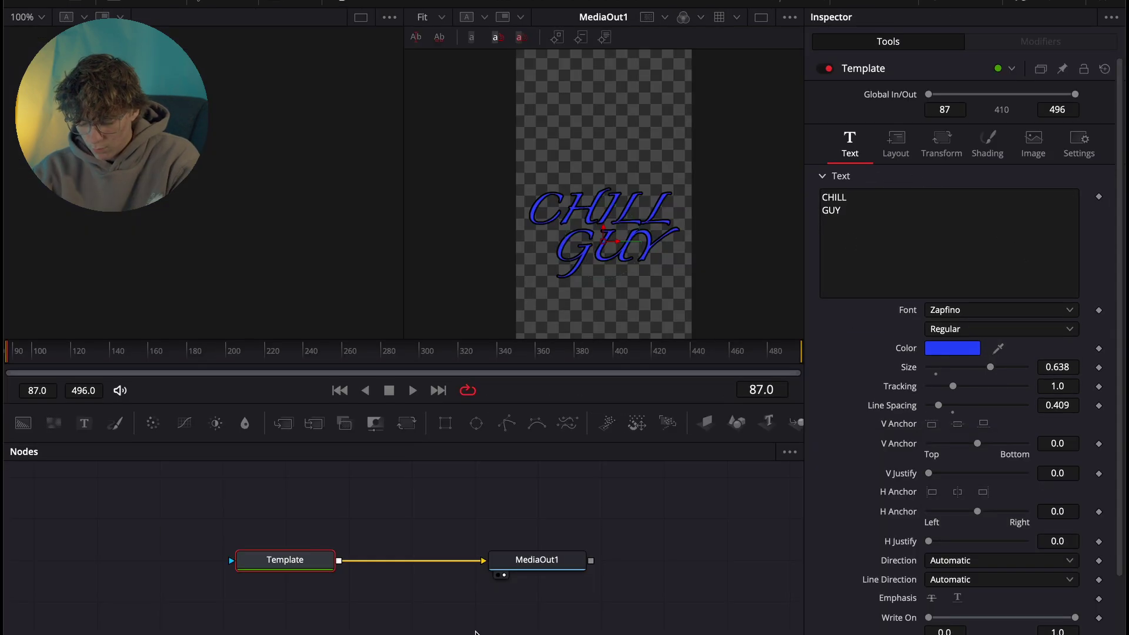
key(shift+space)
text(glo)
key(Return)
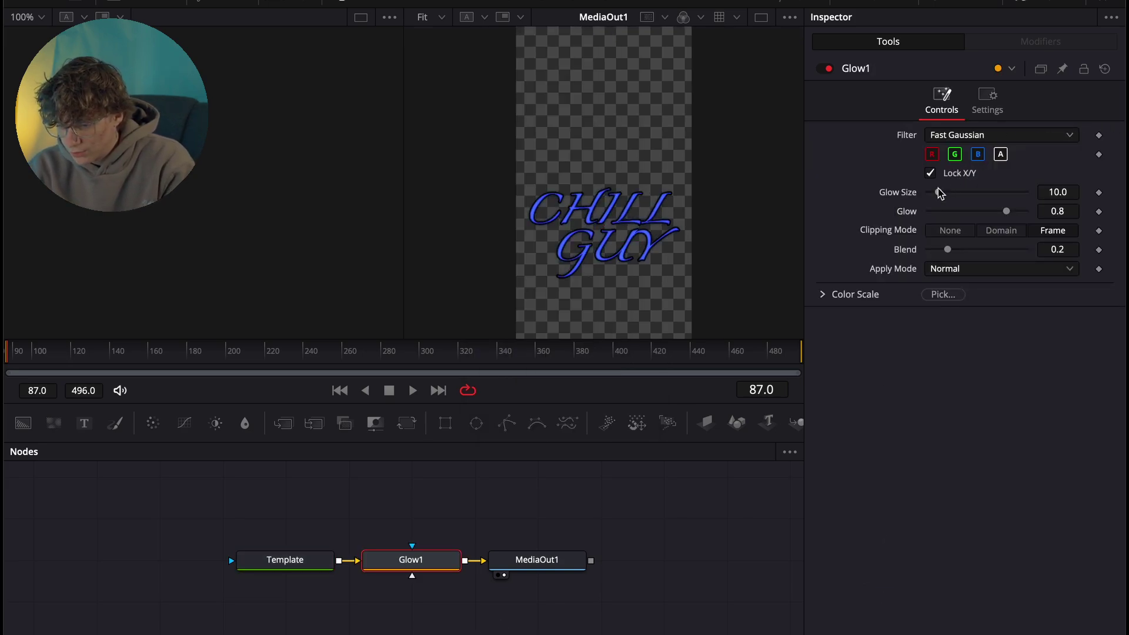
drag(940, 193, 973, 212)
Add a Drop Shadow node after Glow1 with shadow strength 0.906, drop distance 0.0079 and blur 0.126
drag(562, 559, 697, 559)
click(411, 562)
key(shift+space)
text(drop)
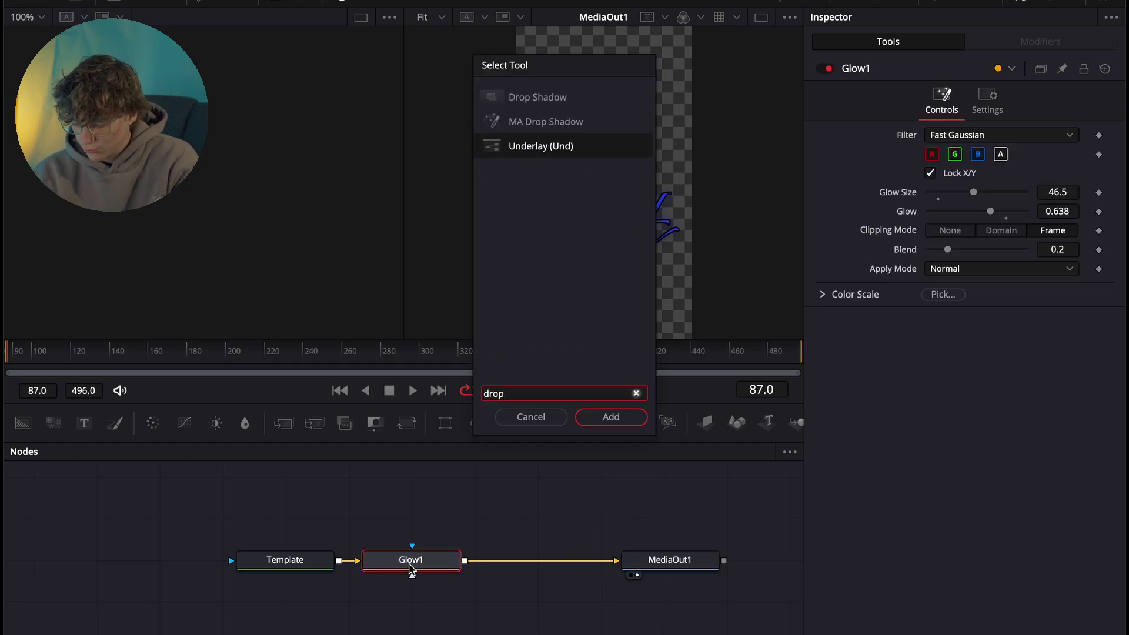
key(Up)
key(Up)
key(Return)
drag(977, 134, 1016, 135)
drag(982, 195, 932, 177)
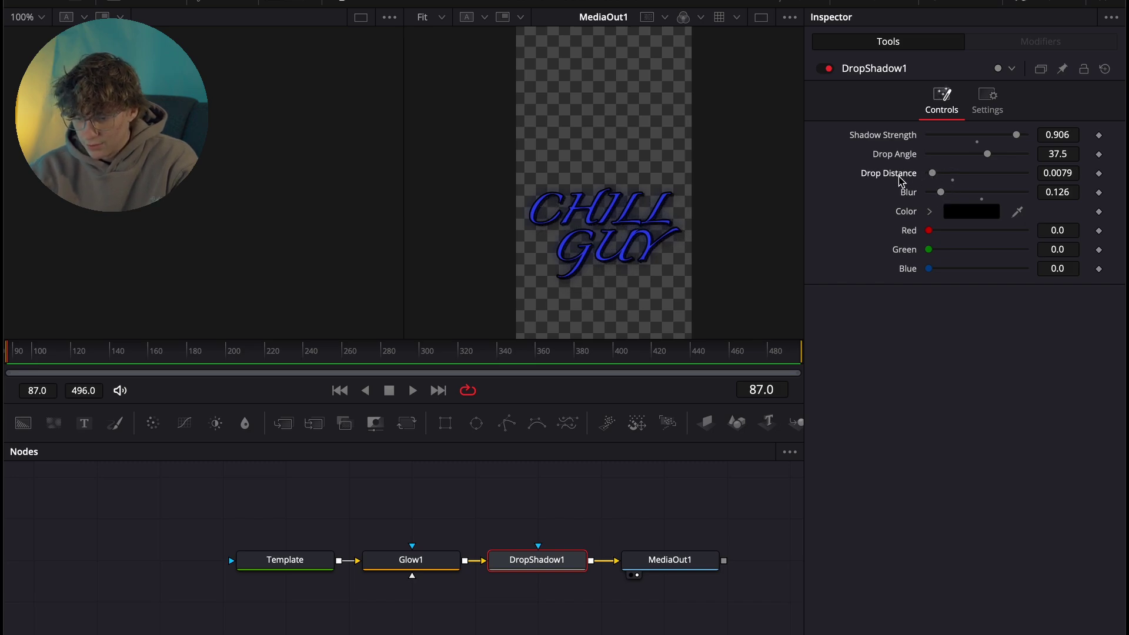
Add a Soft Glow node after DropShadow1
key(shift+space)
text(soft)
key(Return)
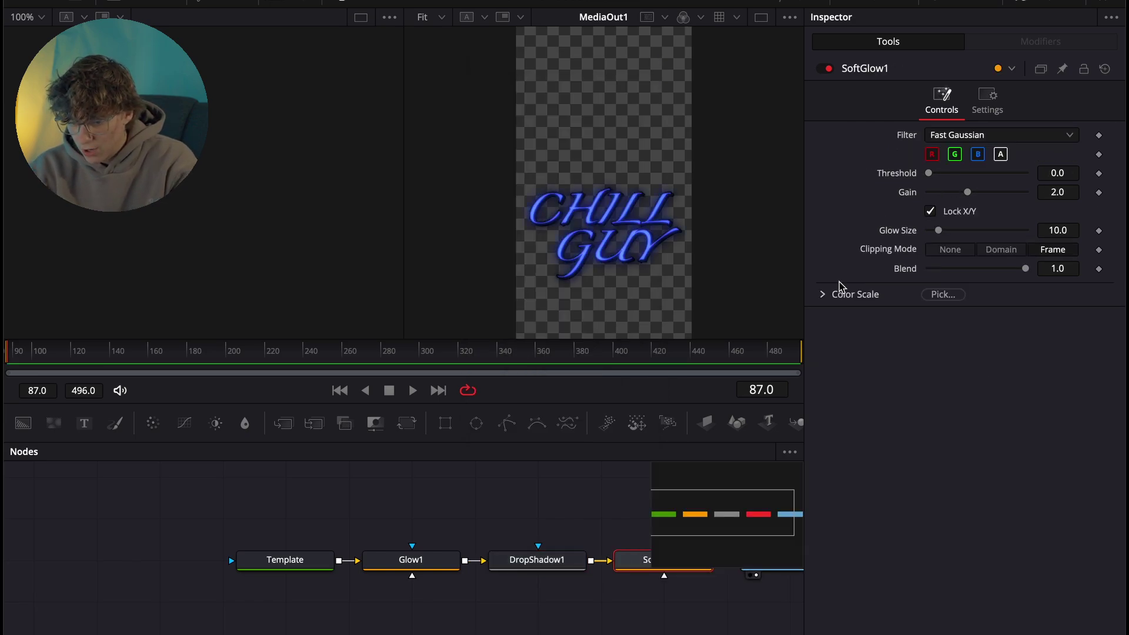
Return to the Edit page and toggle the reference clip on V5 to compare its Chill Guy shot with the current title
key(shift+4)
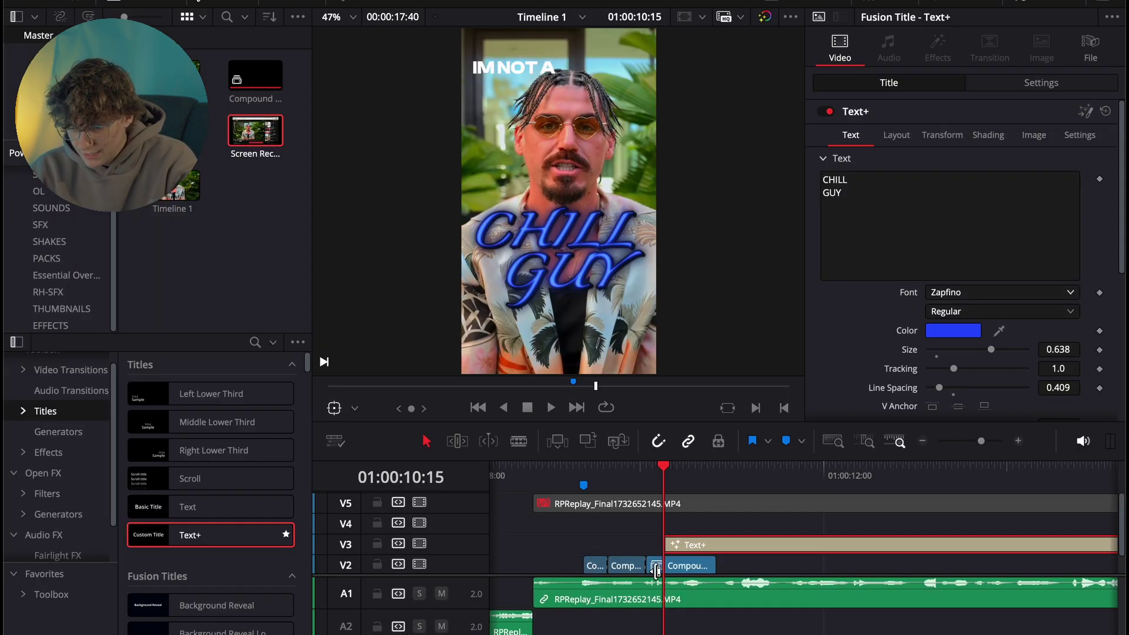
click(692, 505)
key(d)
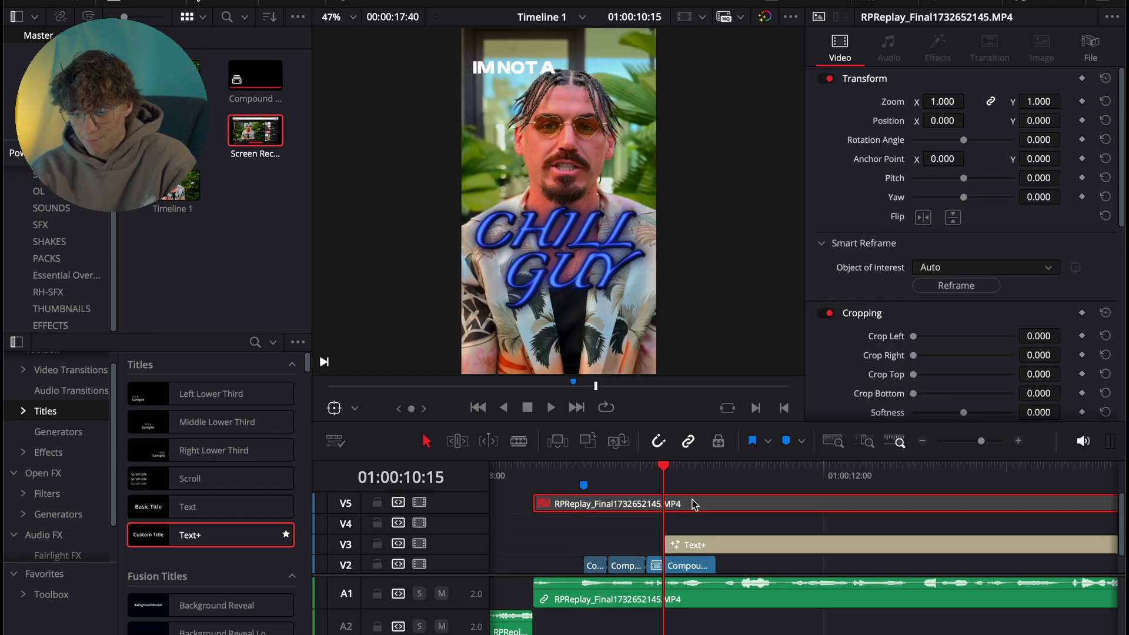
key(d)
key(d)
key(d)
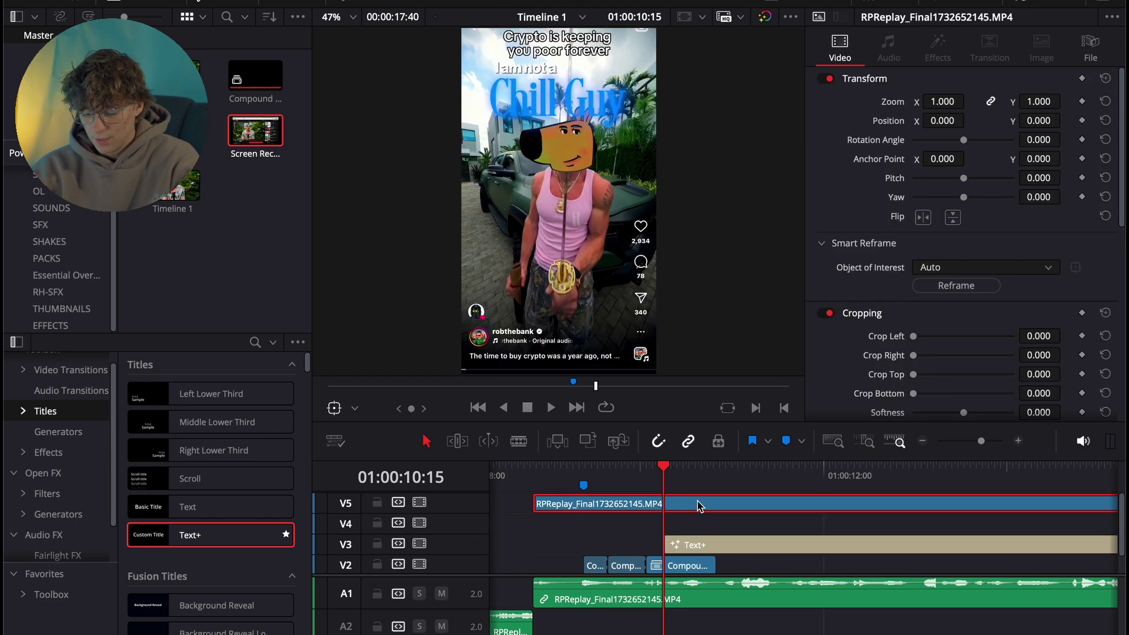
key(d)
key(d)
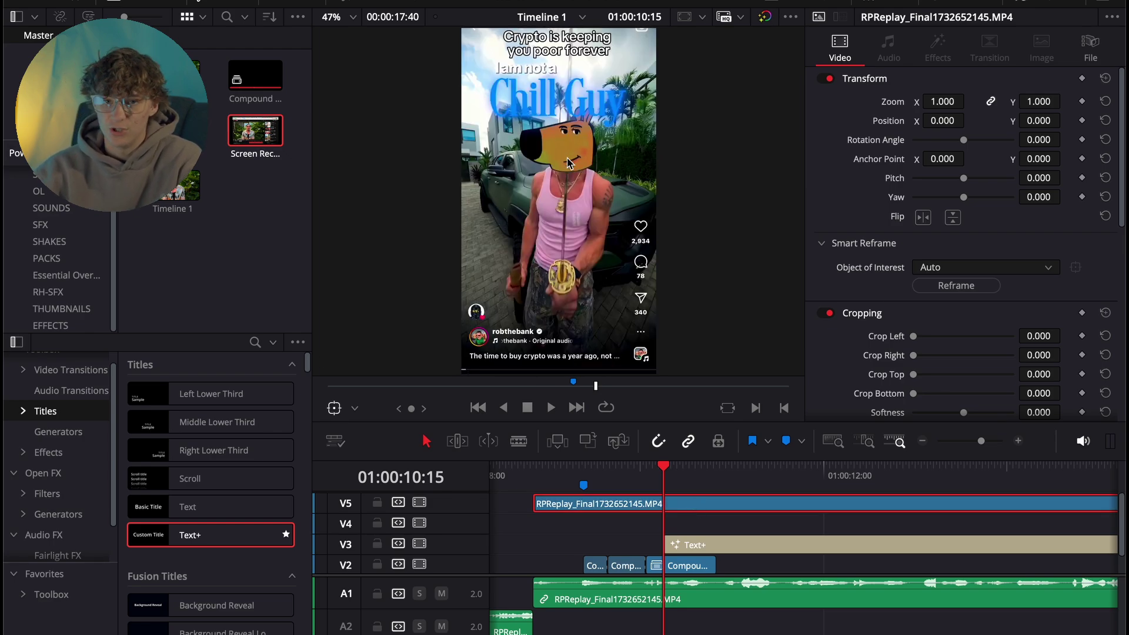
key(d)
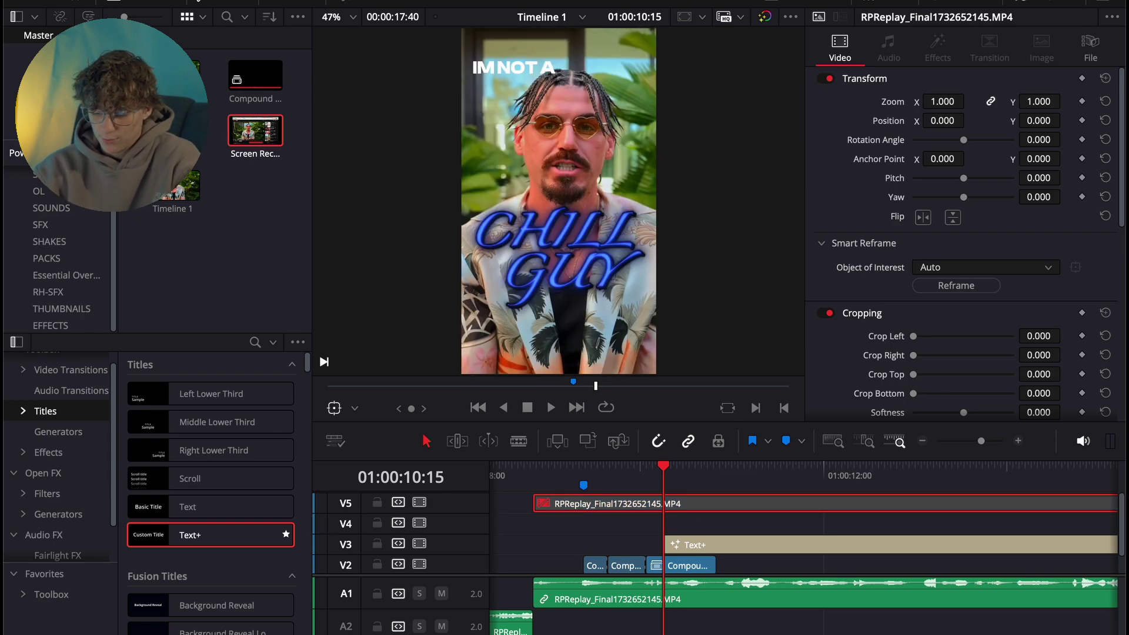
Switch to the web browser and search Google Images for "chill guy png"
key(super+Tab)
click(769, 33)
text(chill guy)
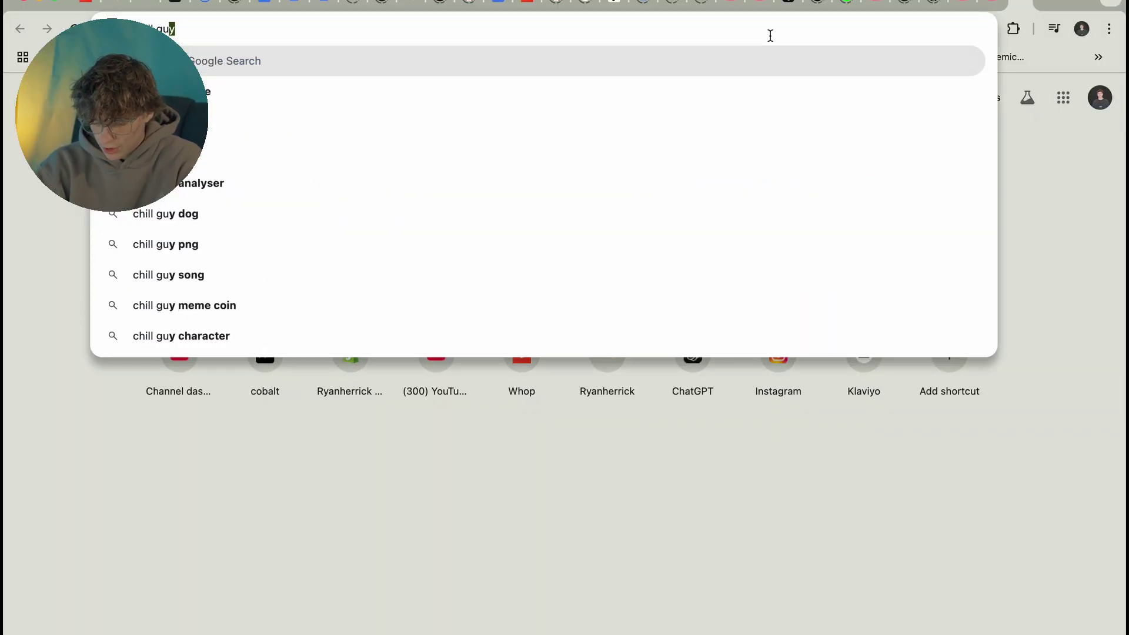
text( png)
key(Return)
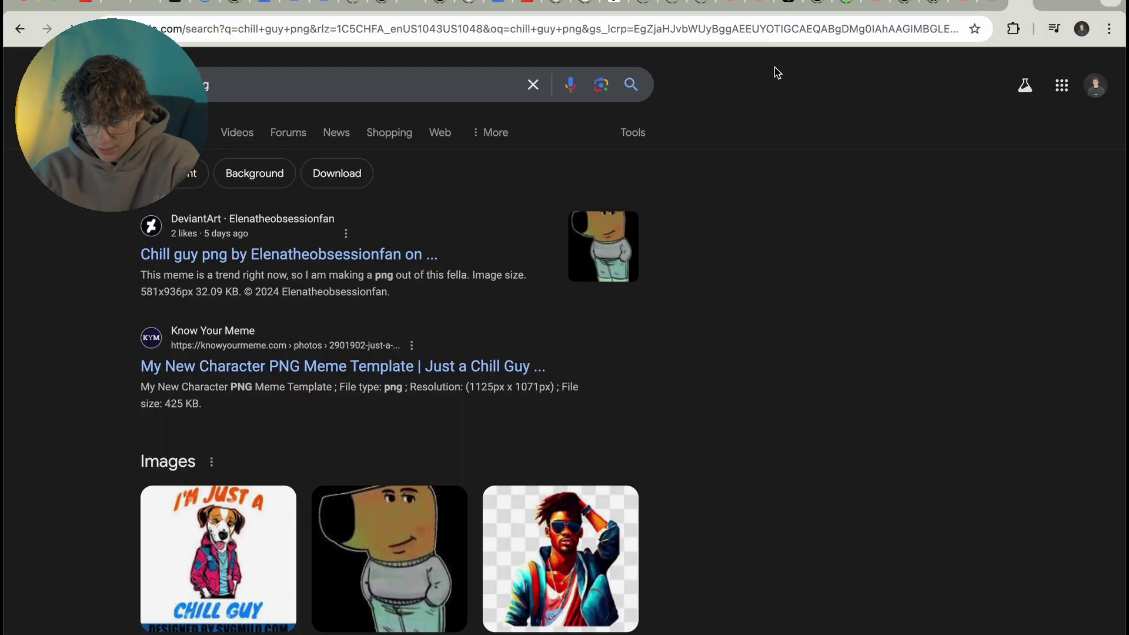
click(188, 133)
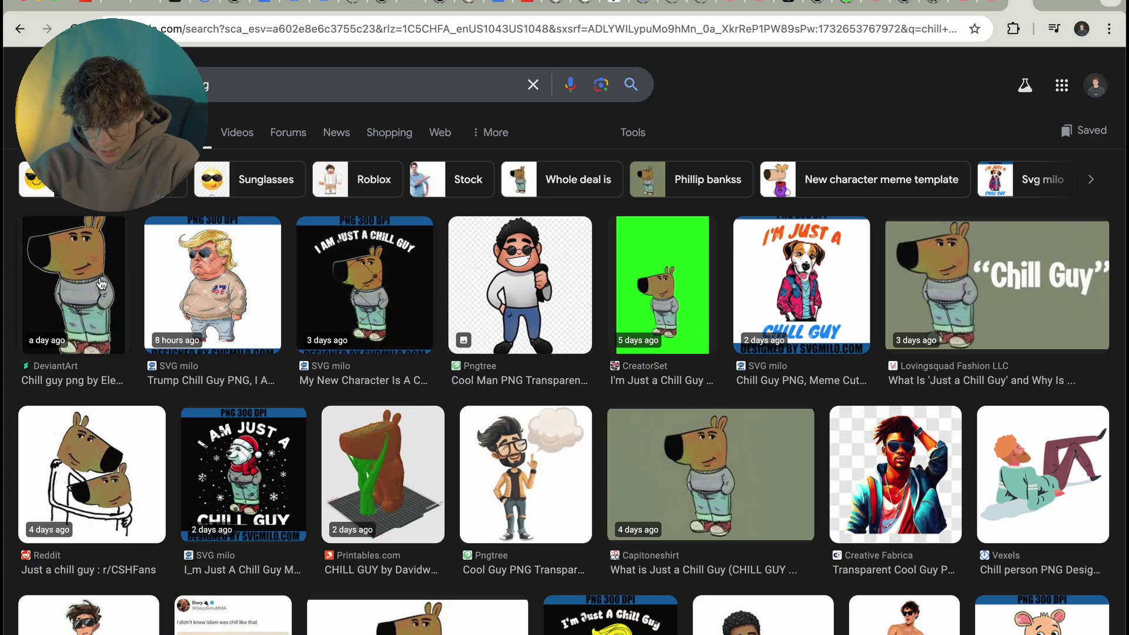
Open the DeviantArt chill guy picture from the image results and save it to disk
click(101, 285)
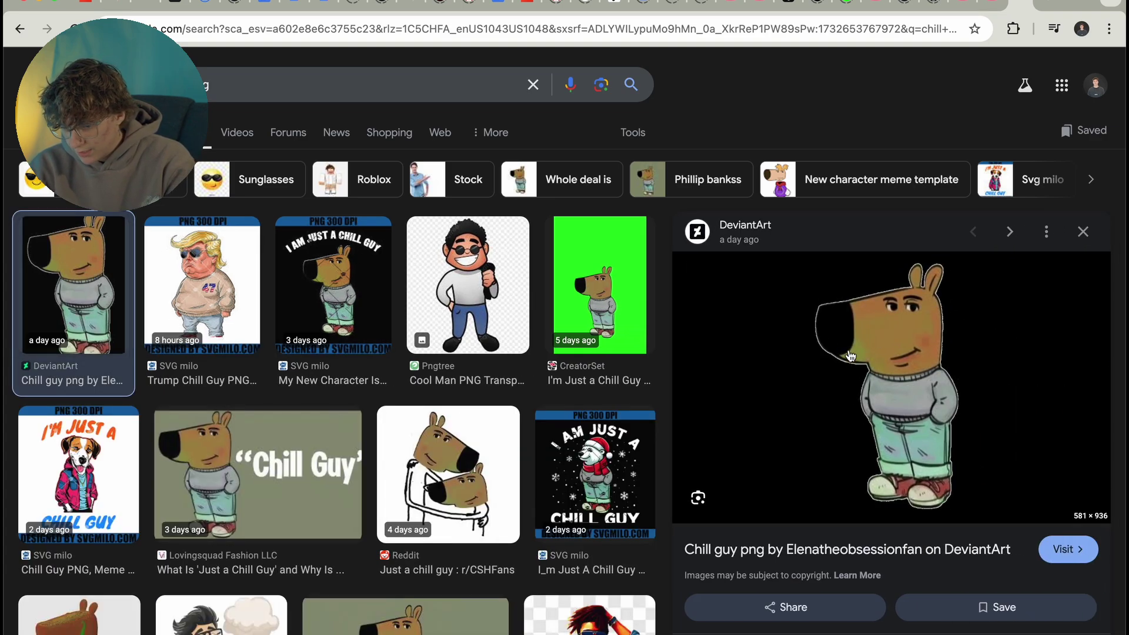
right_click(849, 354)
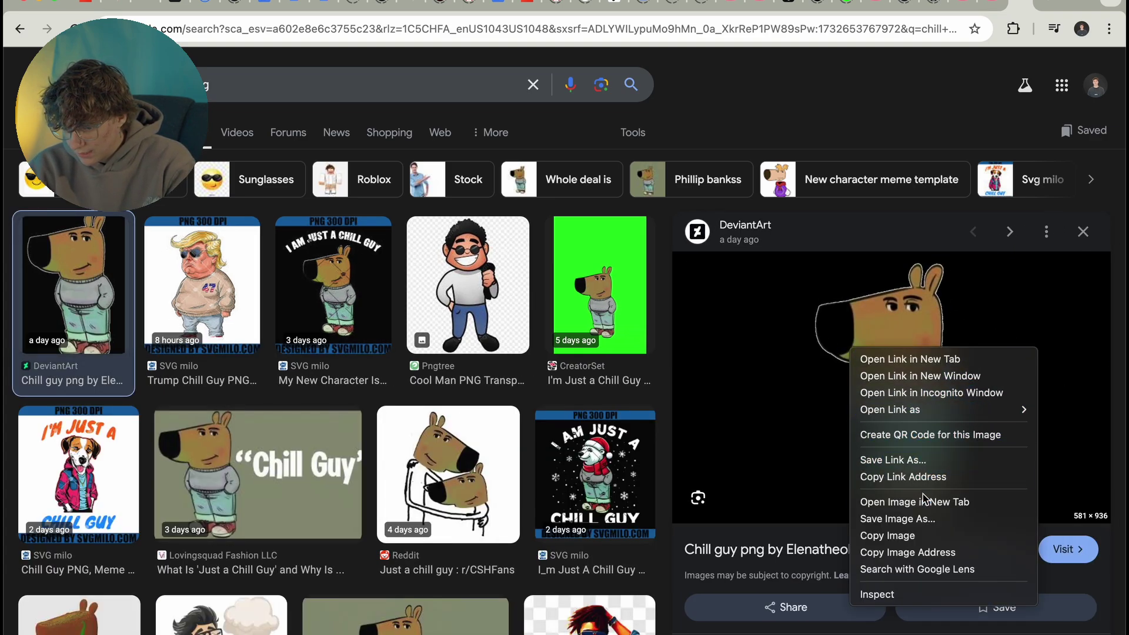
click(924, 518)
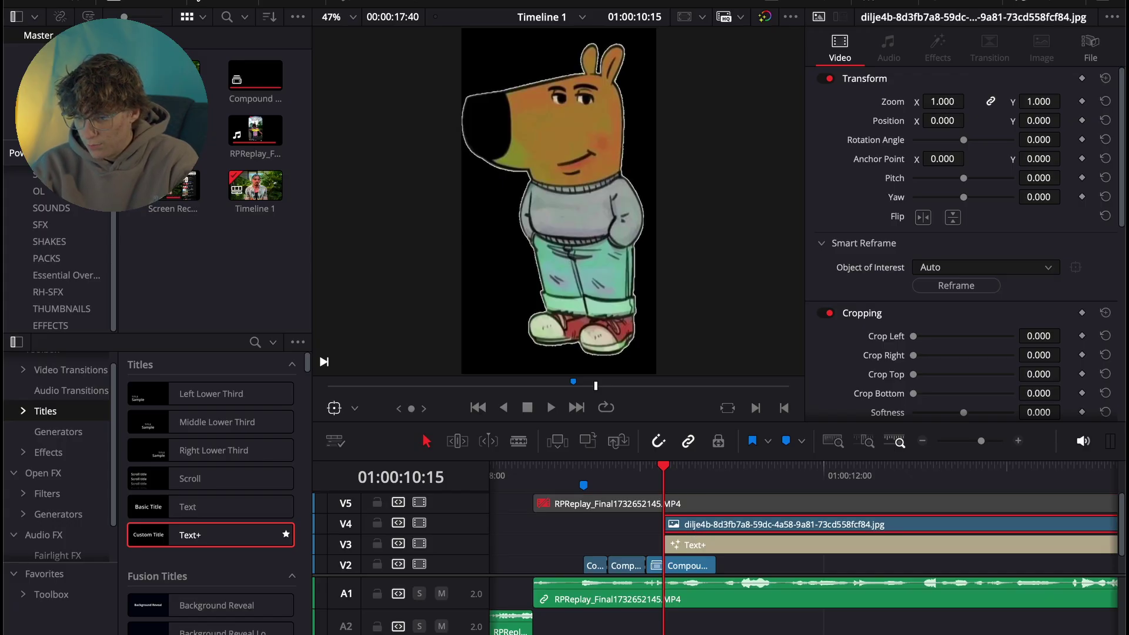
Set the chill guy image's zoom to 0.920 on V4 and convert it into a compound clip
drag(943, 102, 994, 101)
right_click(688, 526)
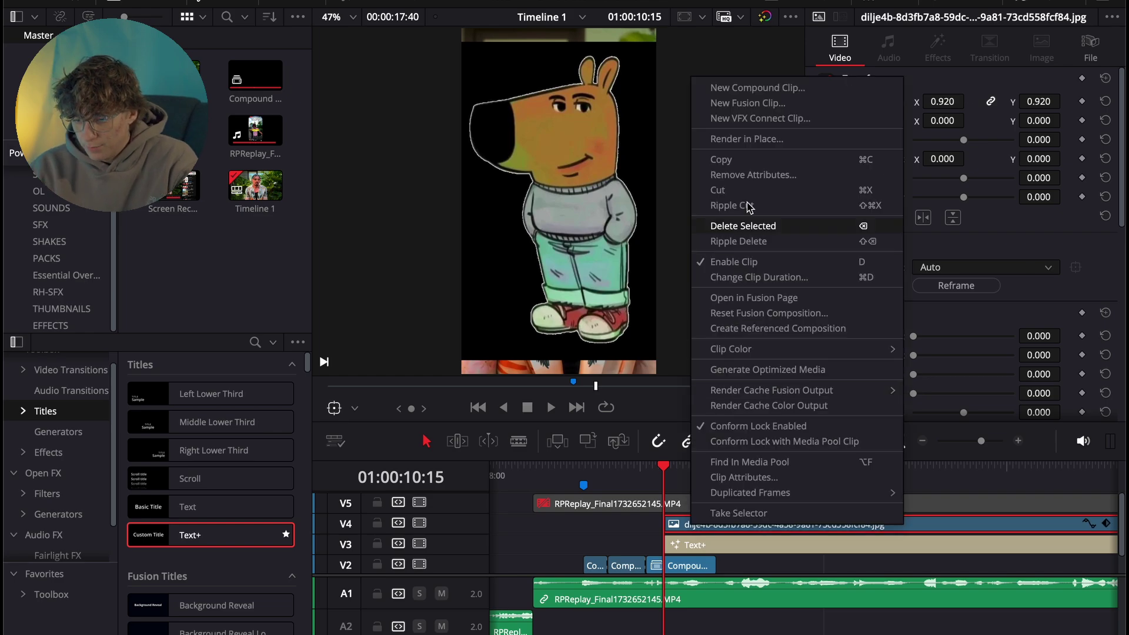
click(741, 83)
click(647, 365)
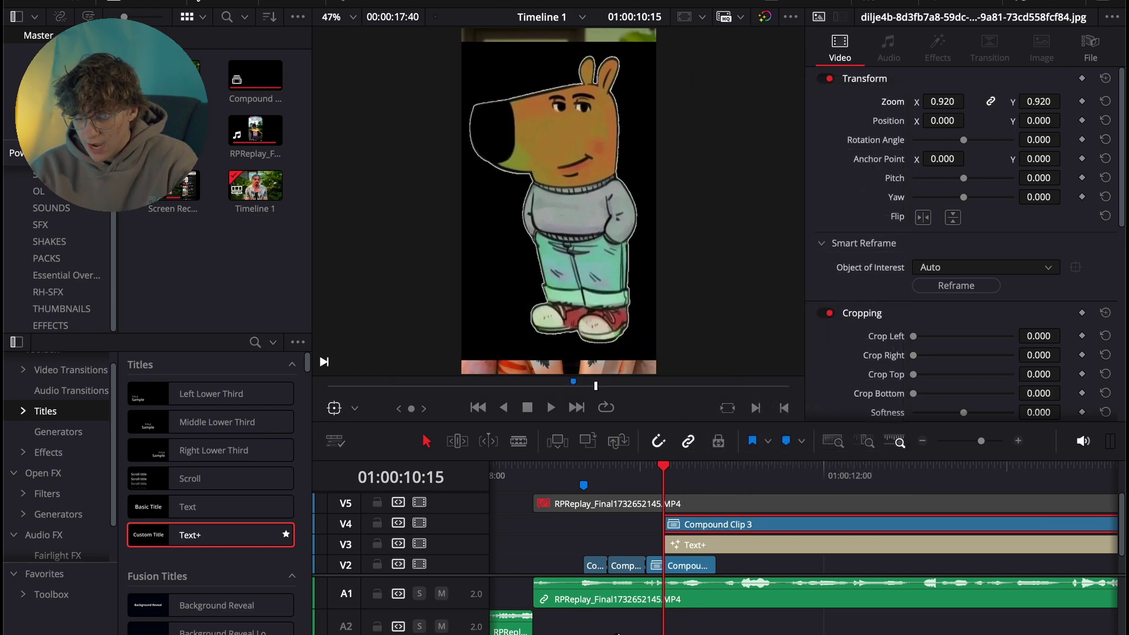
Open the compound clip on the Fusion page and add a Magic Mask node after MediaIn1 in Better mode
key(shift+5)
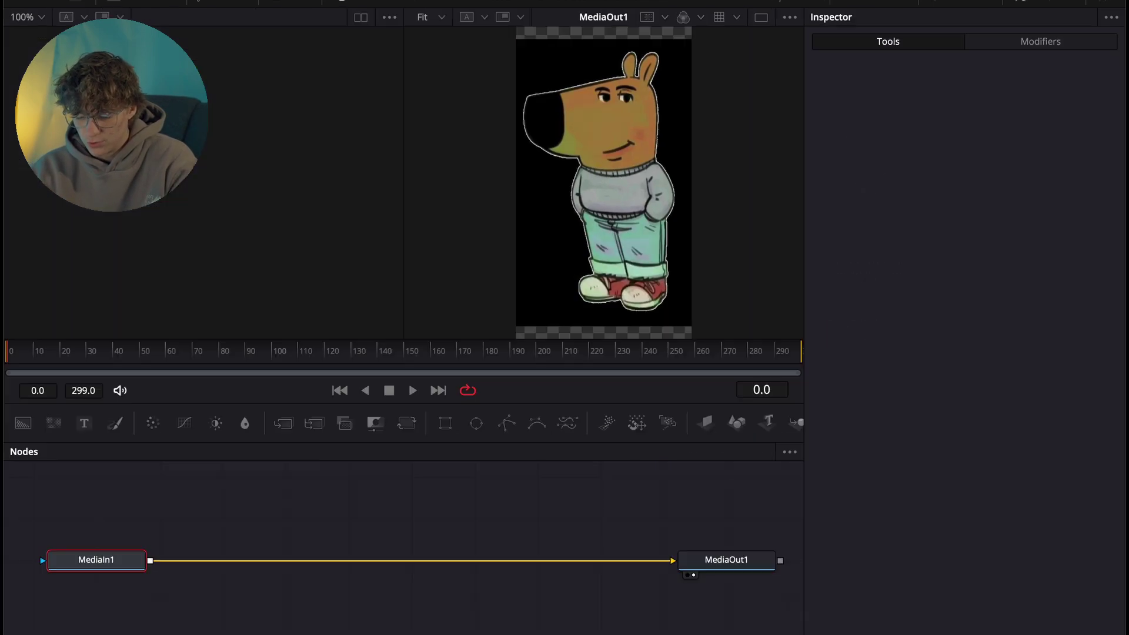
key(shift+space)
text(mag)
key(Return)
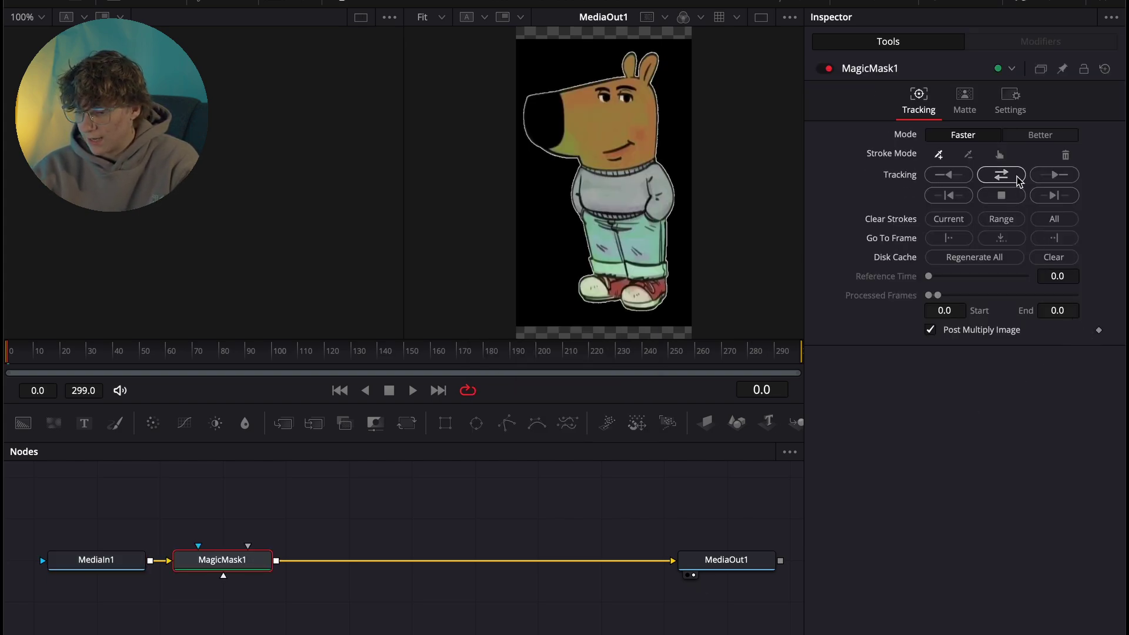
click(1040, 135)
Isolate the character's head with an add stroke over the face and a subtract stroke across the body, and return to the Edit page
mouse_move(630, 114)
mouse_down()
mouse_move(570, 121)
mouse_move(656, 69)
mouse_move(632, 71)
mouse_move(634, 59)
mouse_up()
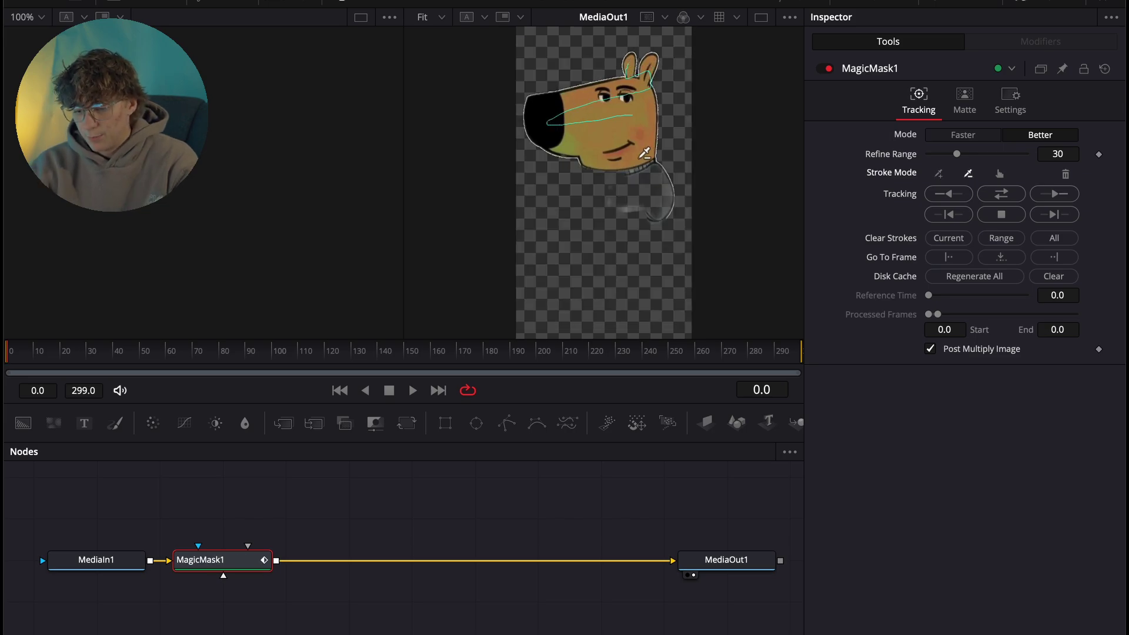
mouse_move(689, 166)
mouse_down()
mouse_move(628, 222)
mouse_move(554, 259)
mouse_up()
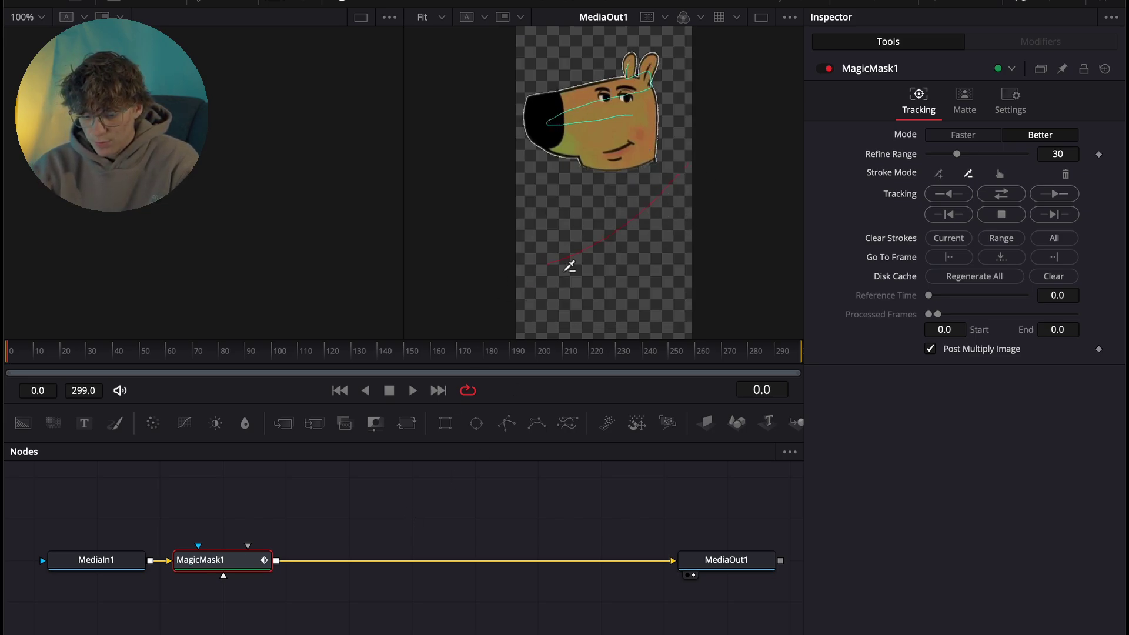
key(shift+4)
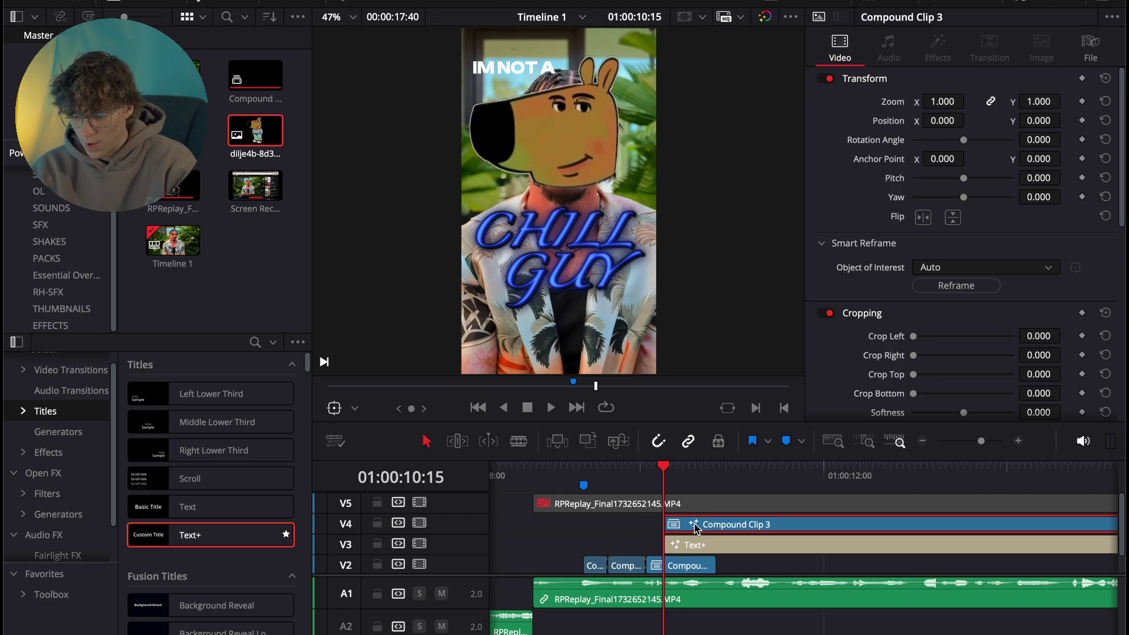
Change the clip speed of the masked head's compound clip on V4 to a freeze frame
right_click(696, 528)
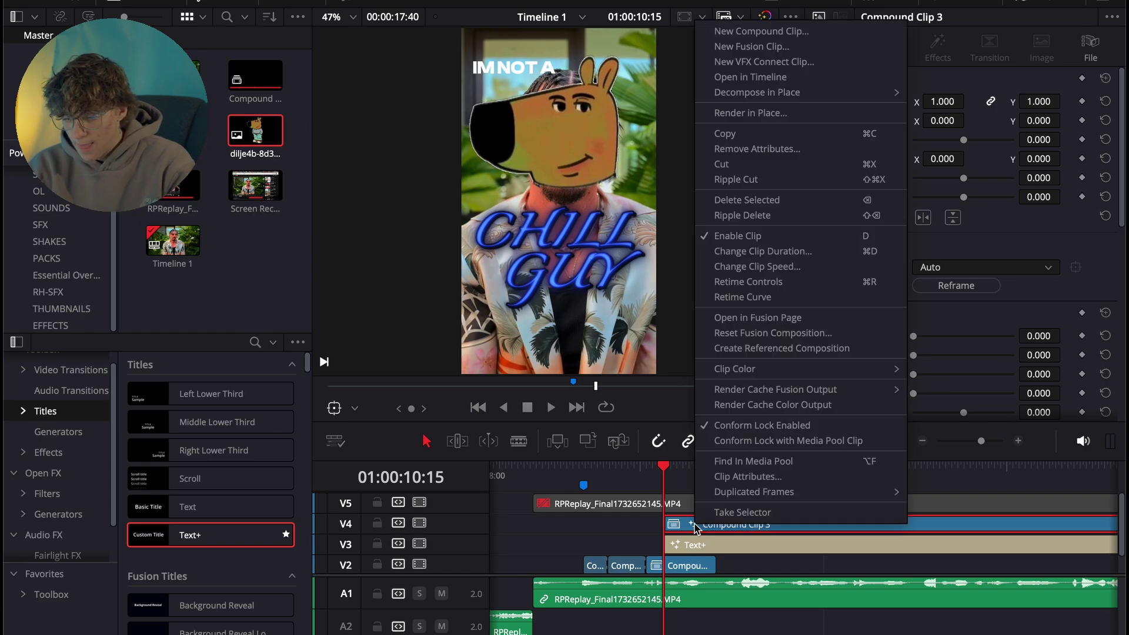
click(763, 267)
click(953, 367)
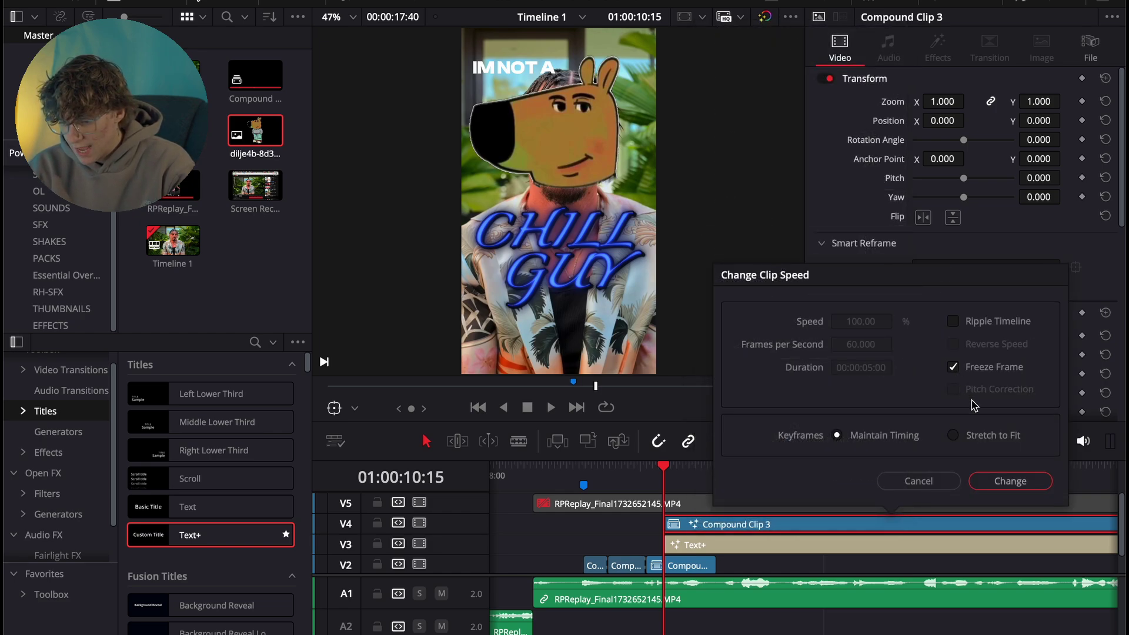
click(1010, 481)
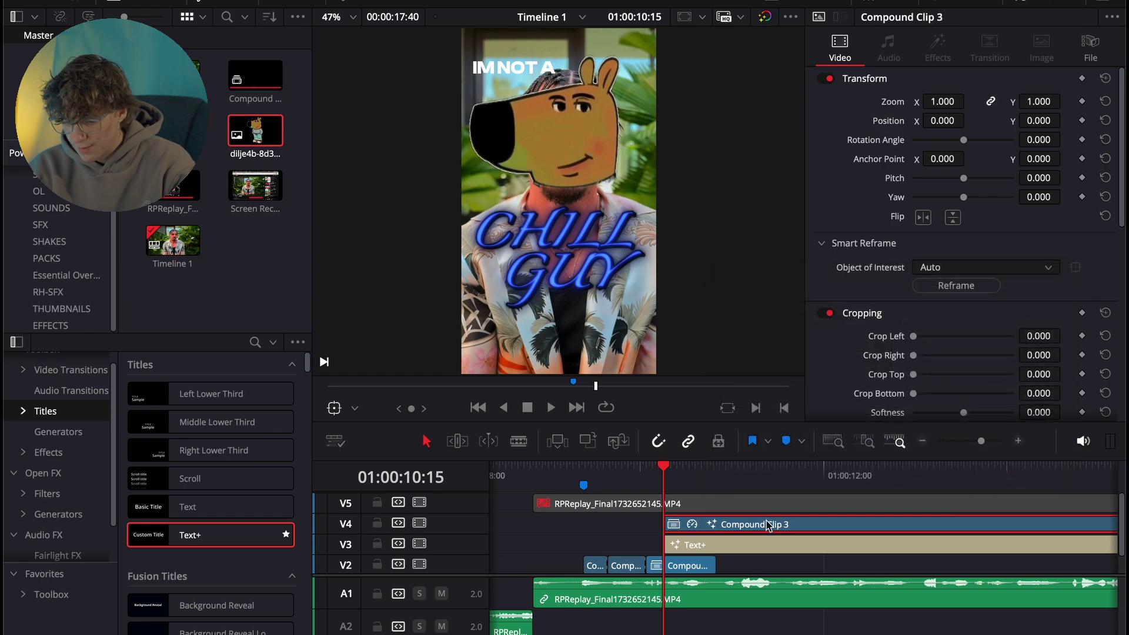
Extend the head clip on V4 and trim the Text+ title on V3 so both end with Compound Clip 2
click(1018, 441)
drag(818, 529, 866, 529)
key(space)
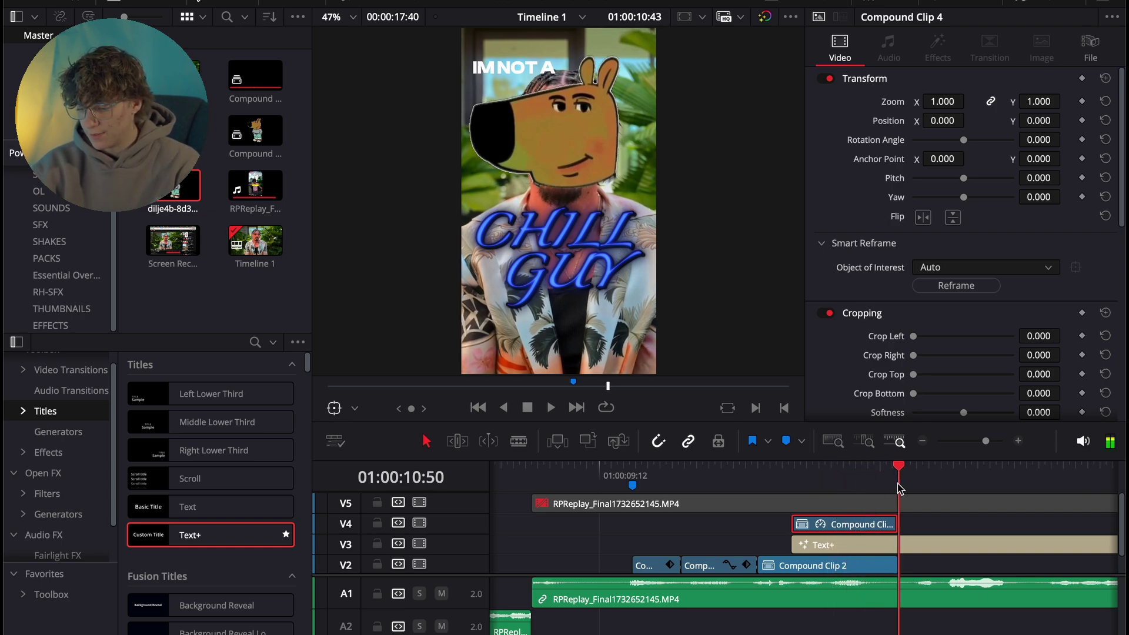
click(917, 551)
key(super+b)
click(917, 551)
key(BackSpace)
Add transform keyframes at the head clip's first frame and shift its X and Y position three frames further on
click(800, 477)
click(819, 523)
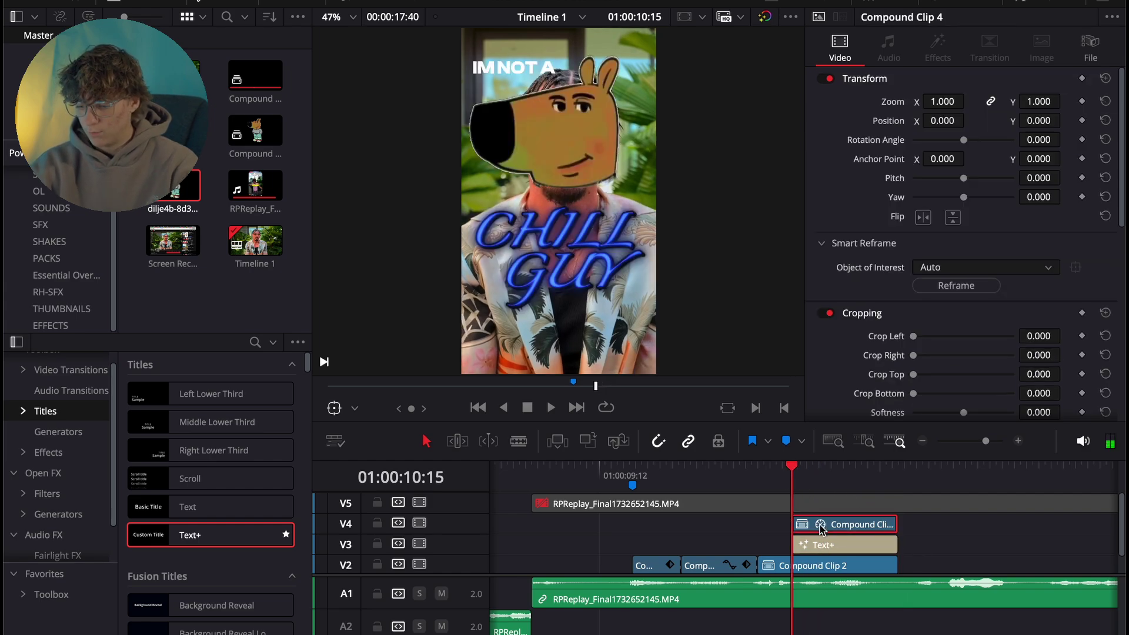
click(1082, 78)
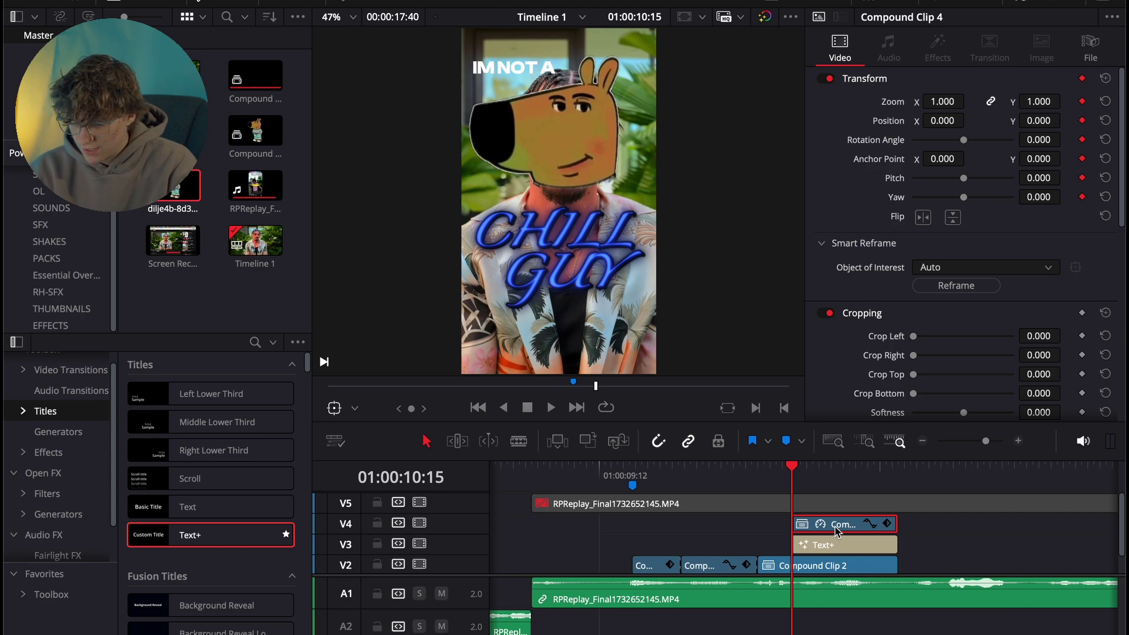
key(Right)
Add two more shake keyframes to the head clip at three-frame intervals, ending with position X 16, Y -25 at 01:00:10:24
key(Right)
key(Right)
drag(1038, 120, 1038, 120)
drag(943, 120, 969, 120)
key(Right)
key(Right)
key(Right)
drag(1038, 120, 1065, 120)
drag(969, 120, 934, 122)
key(Right)
key(Right)
key(Right)
drag(1029, 120, 1031, 125)
key(Down)
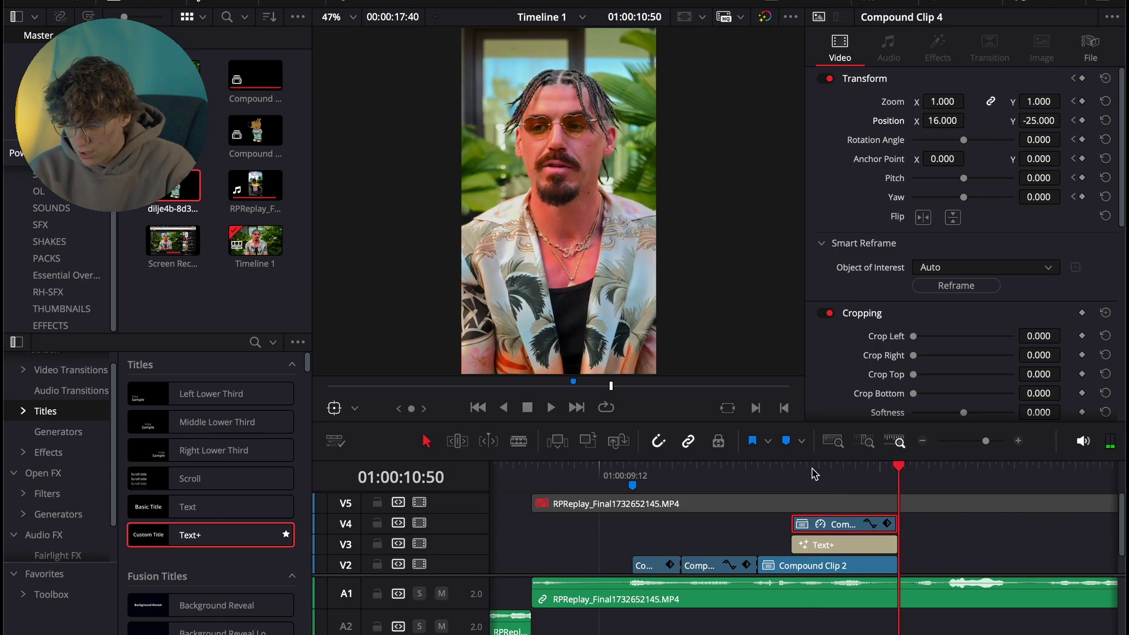
Continue the head clip's shake with a position keyframe at 01:00:10:27, setting Y to -39 and nudging X
drag(791, 471, 801, 474)
key(Right)
key(Right)
key(Right)
key(Right)
key(Right)
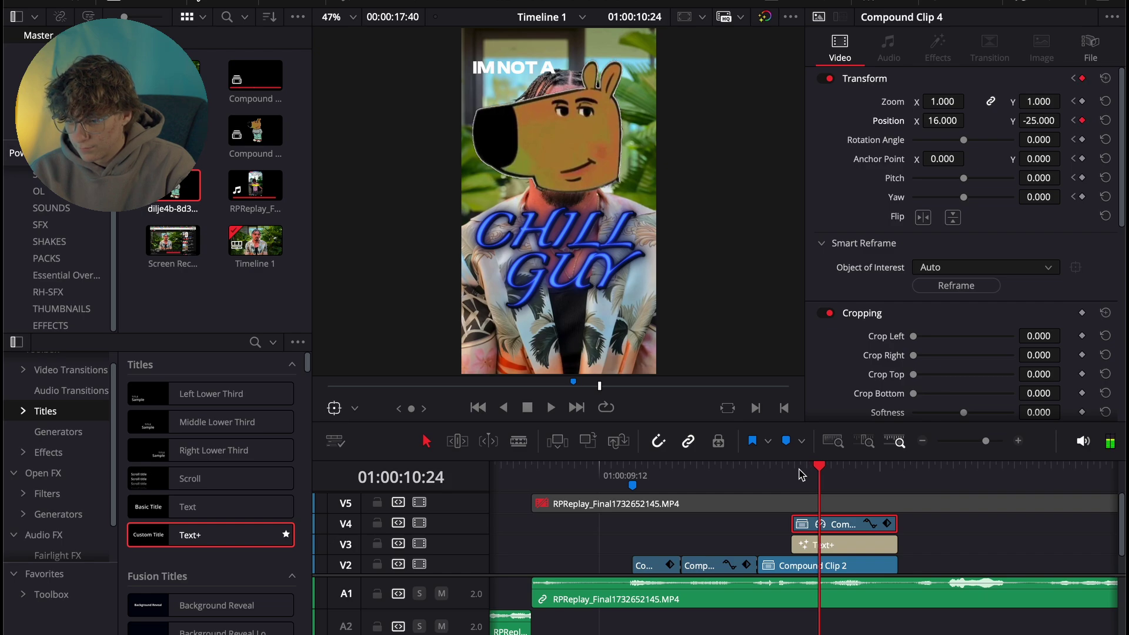
key(Right)
key(Right)
key(Right)
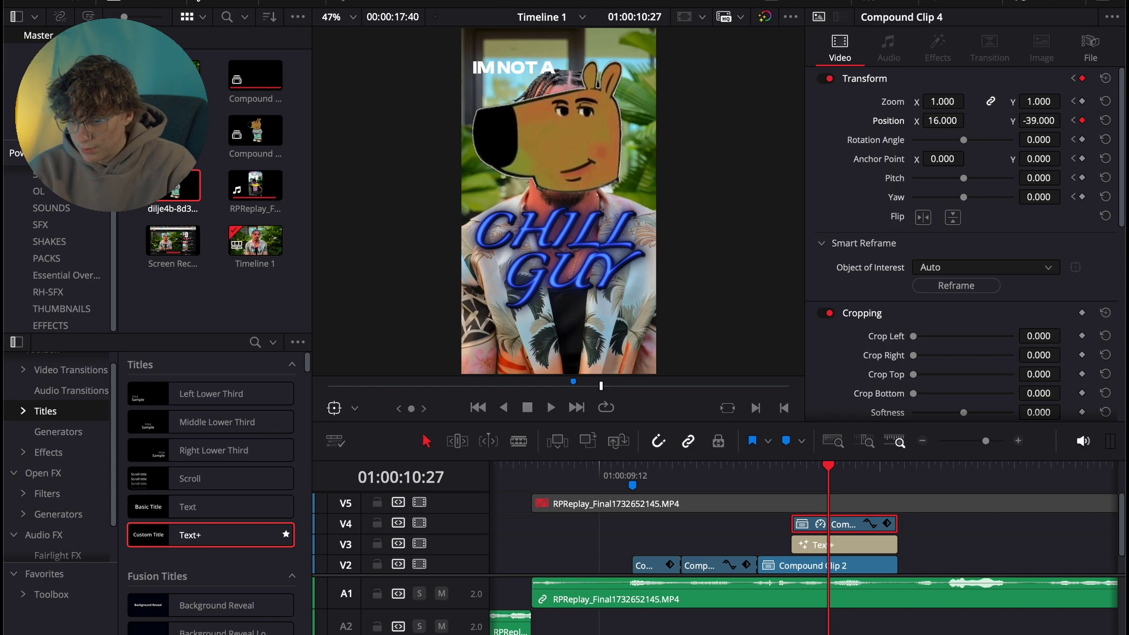
drag(943, 120, 938, 121)
Add head clip position keyframes of X 8, Y -29 at 01:00:10:31 and X 2, Y -22 at 01:00:10:35
key(Right)
key(Right)
key(Right)
key(Right)
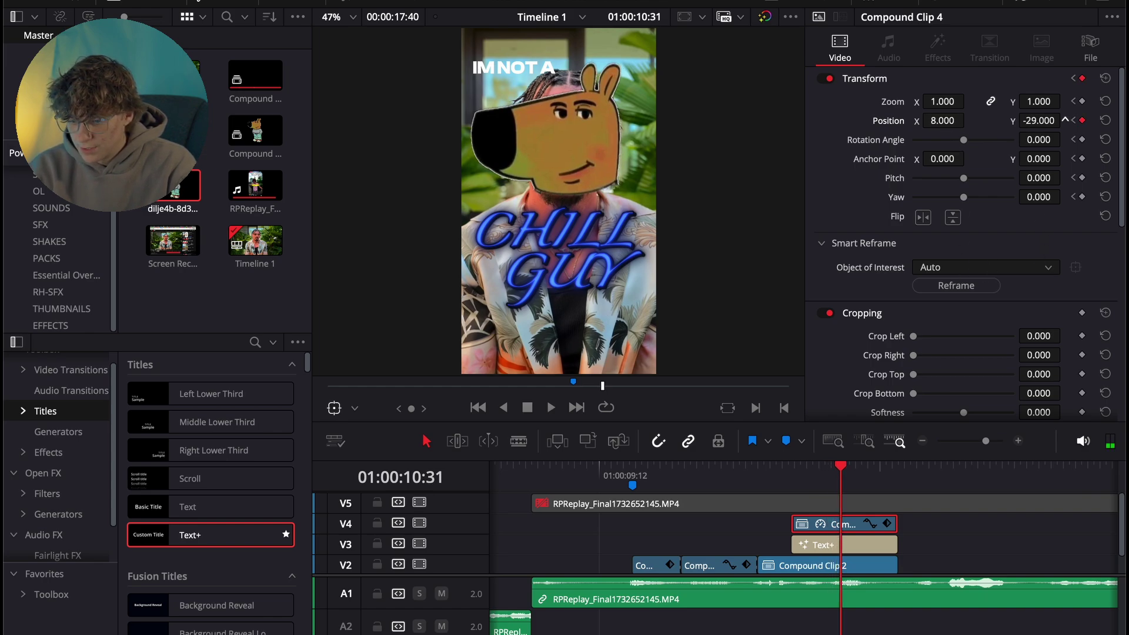
drag(1065, 120, 943, 121)
key(Right)
key(Right)
key(Right)
key(Right)
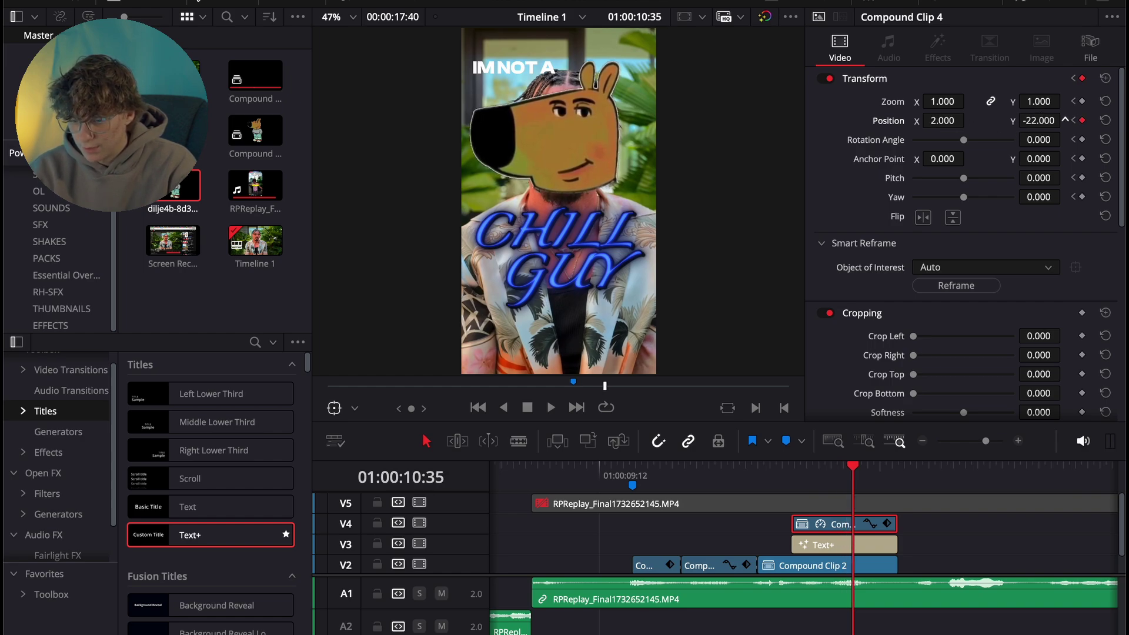
Step through the head clip from its first frame to review the position shake
key(Up)
click(916, 525)
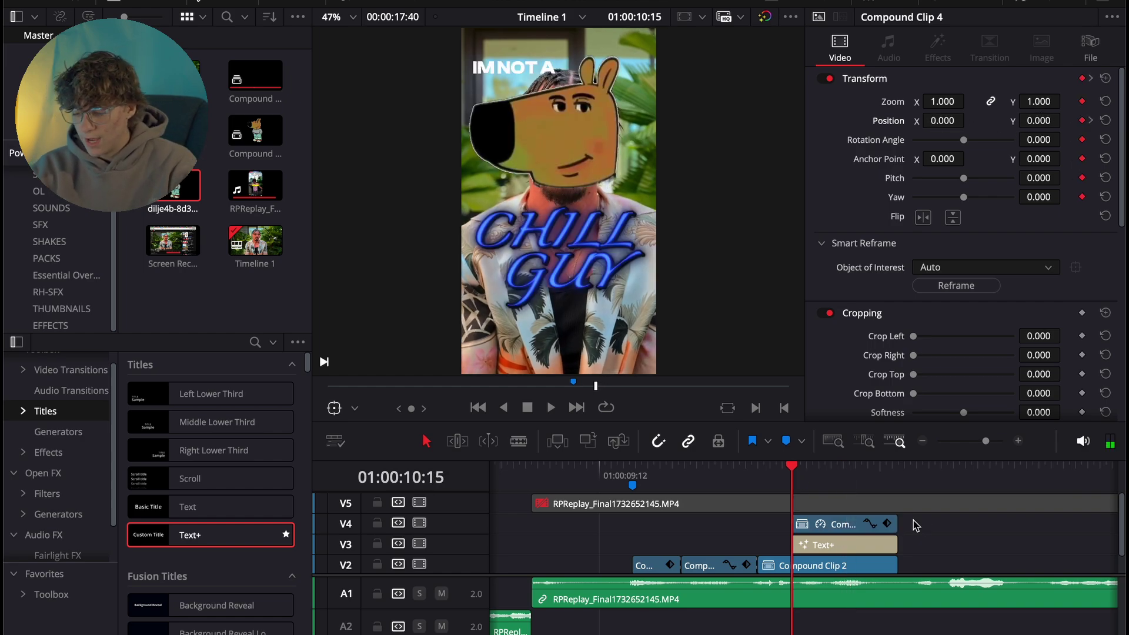
key(Right)
key(Right)
key(Right)
key(Right)
key(Right)
key(Right)
key(Right)
key(Right)
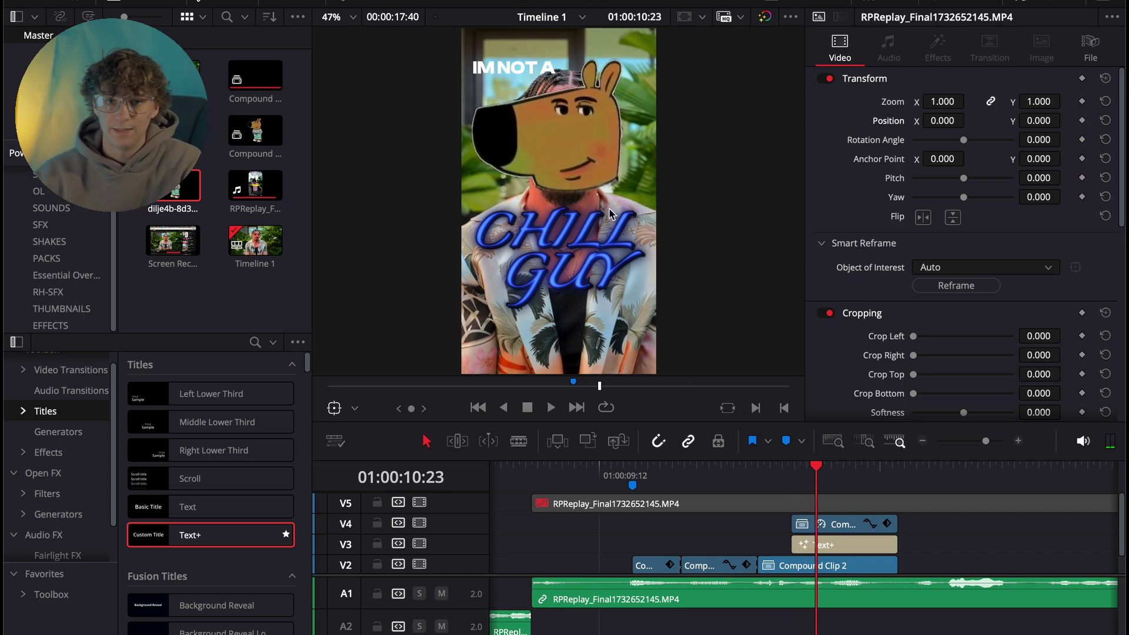
Keyframe the head clip's opacity from 22.14 on its first frame to 100 a few frames in
click(804, 535)
key(Up)
click(812, 526)
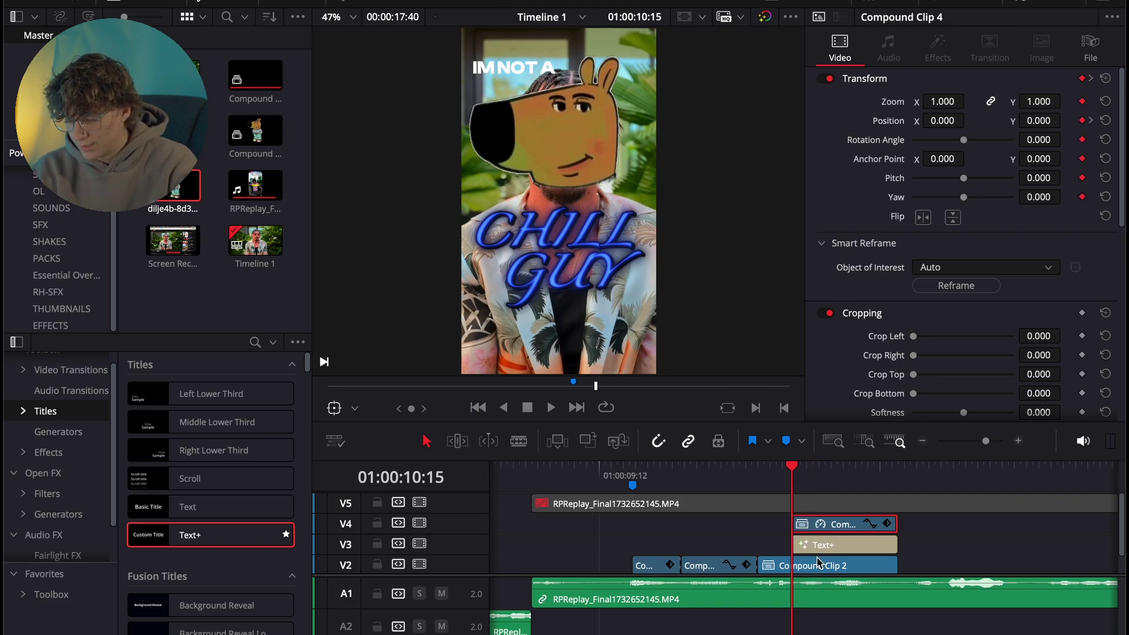
scroll(842, 247, down, 10)
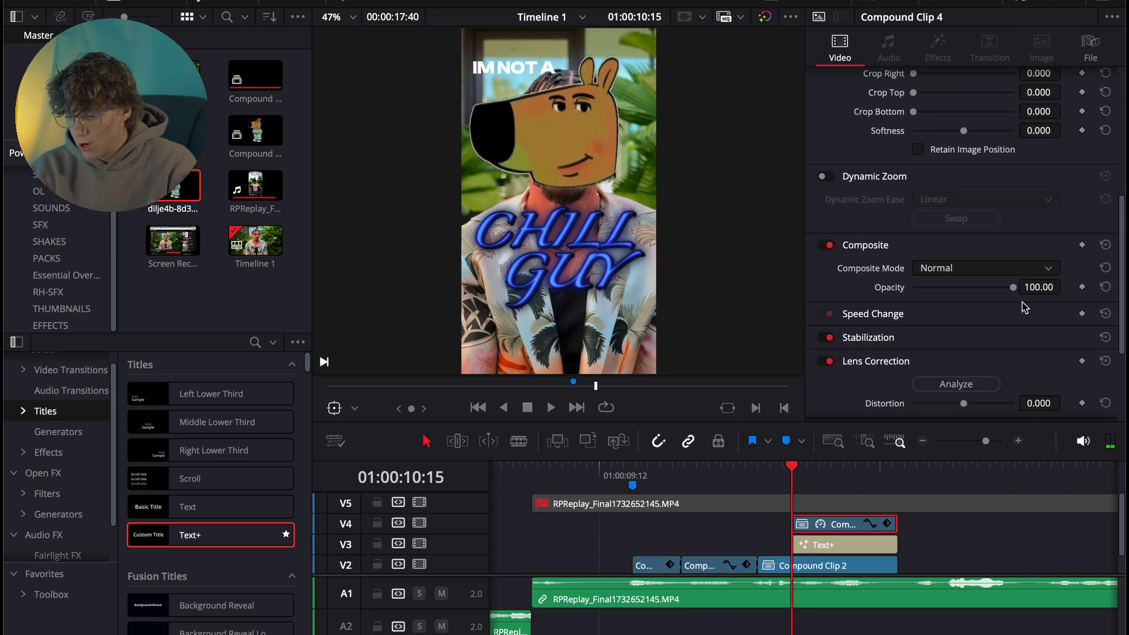
drag(1014, 287, 937, 288)
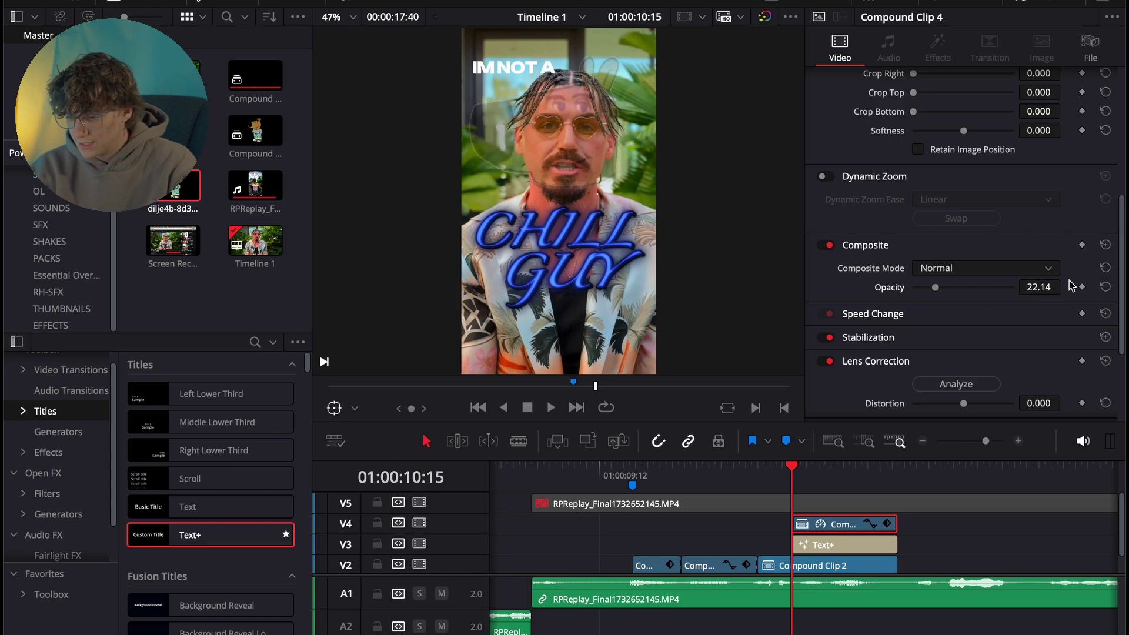
key(Right)
key(Right)
key(Right)
key(Right)
key(Right)
key(Right)
drag(936, 287, 1026, 292)
Review the head clip's opacity fade-in and shake frame by frame, and deselect it
drag(804, 469, 797, 468)
key(Right)
key(Right)
key(Right)
key(Right)
key(Right)
key(Right)
key(Right)
key(Right)
key(Right)
key(Right)
key(Right)
key(Right)
key(Right)
key(Right)
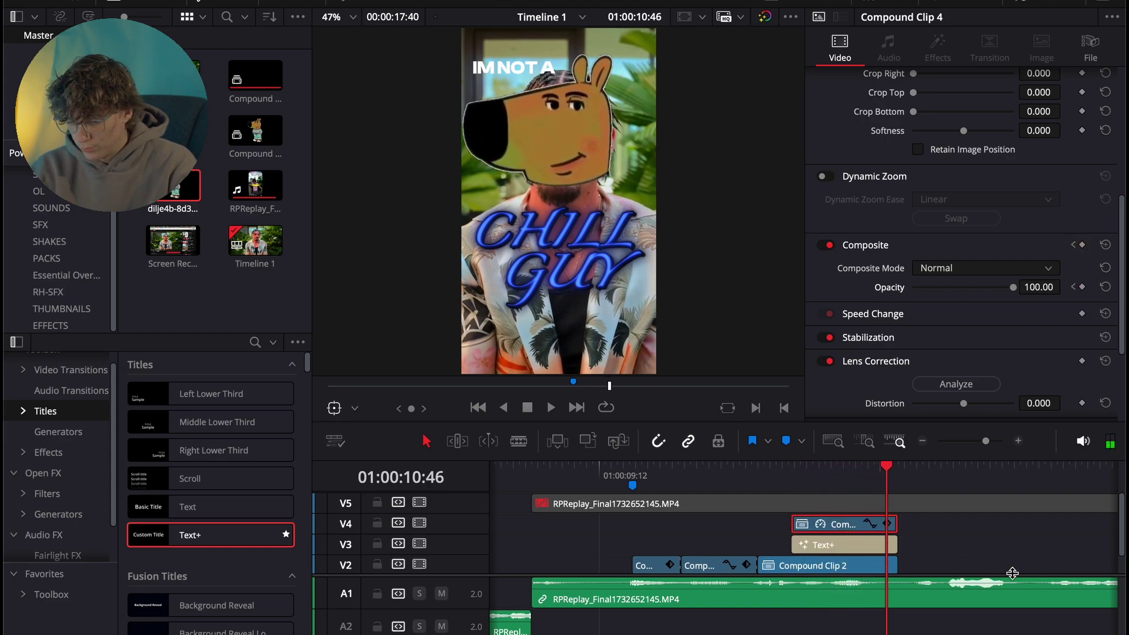
click(977, 549)
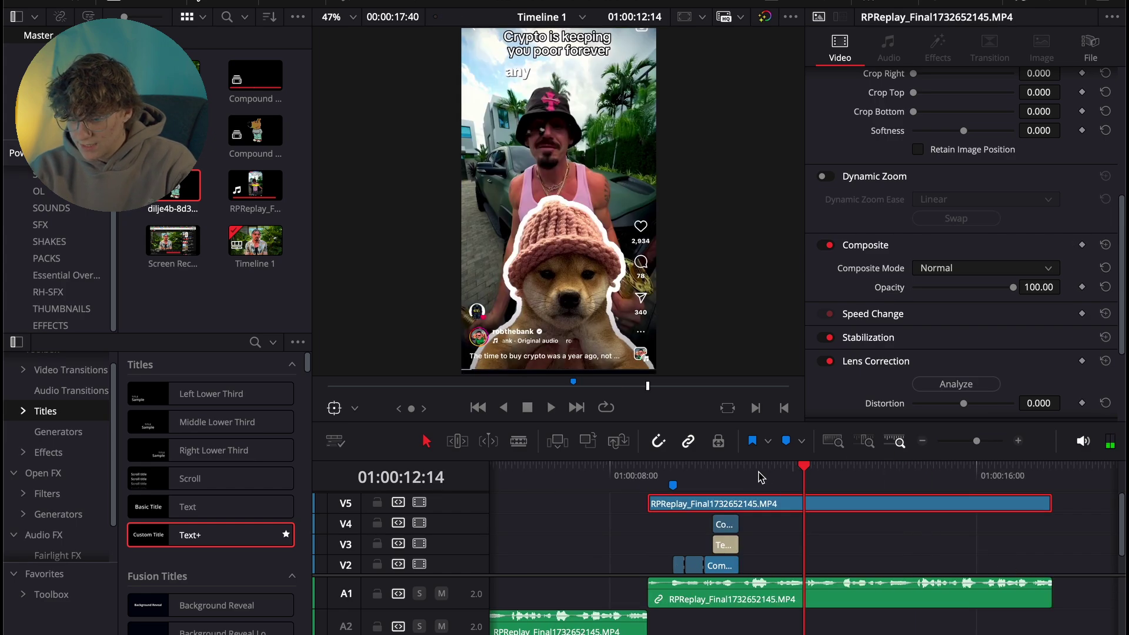
Switch to the browser, search Google Images for "dog with a hat", and save the picture of the Shiba in a pink knitted hat
mouse_move(762, 477)
mouse_down()
mouse_move(793, 477)
mouse_move(779, 481)
mouse_up()
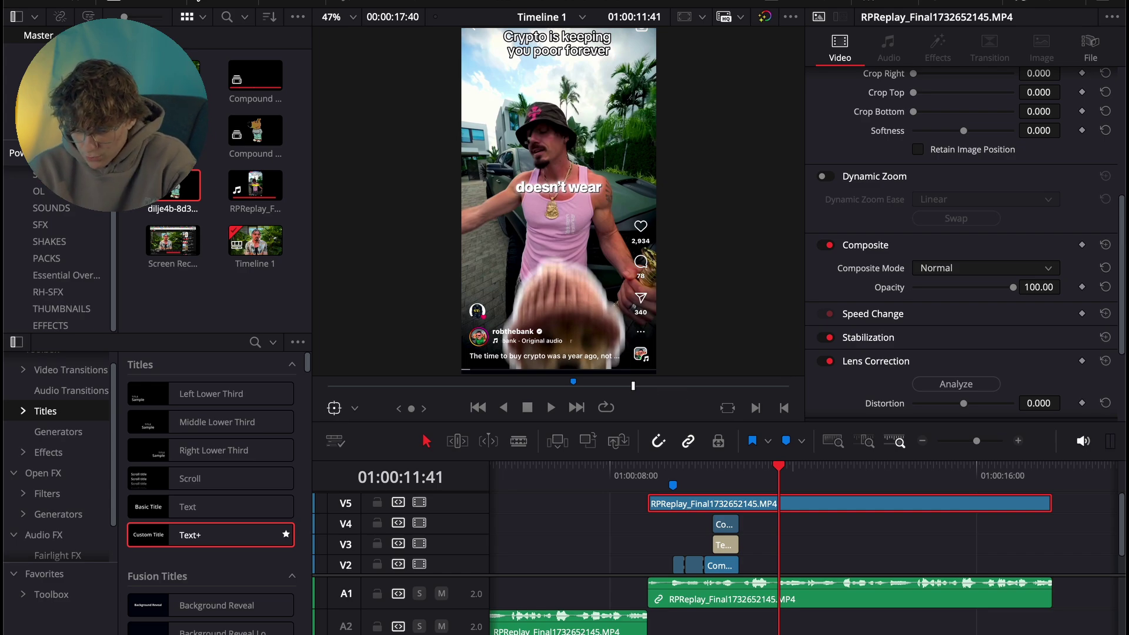
click(448, 622)
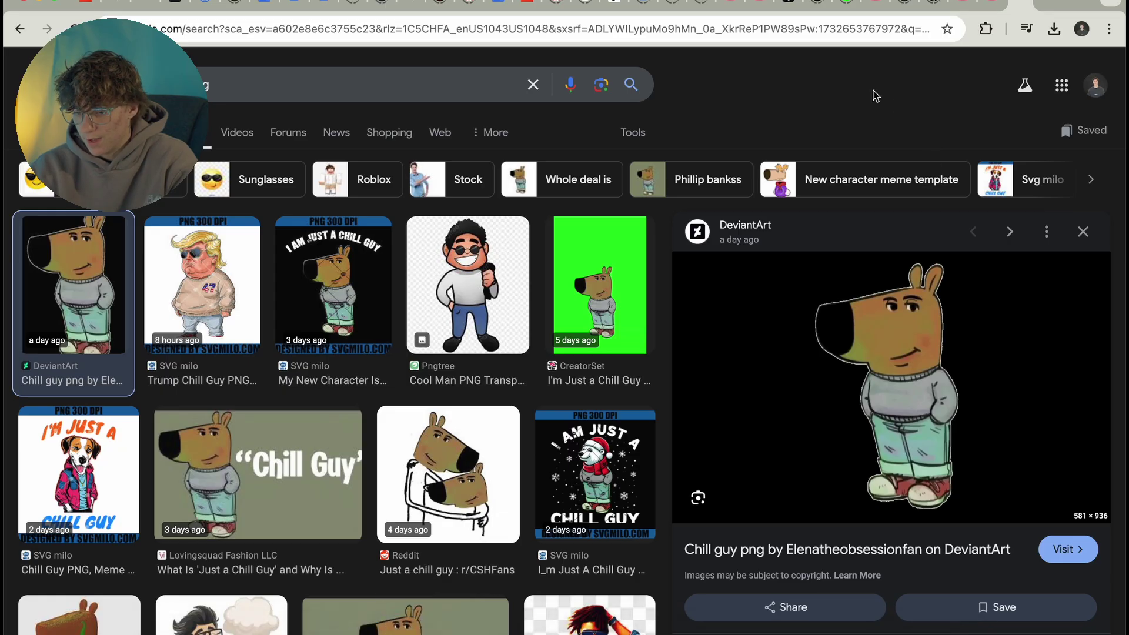
click(532, 85)
text(dog with)
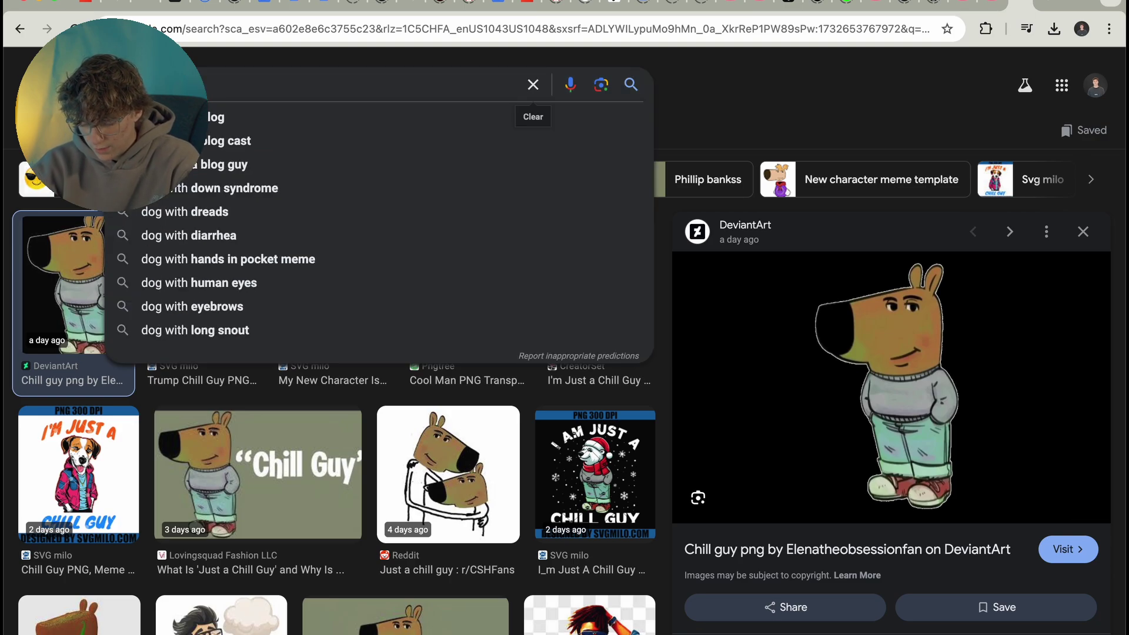
text( a hat)
key(Return)
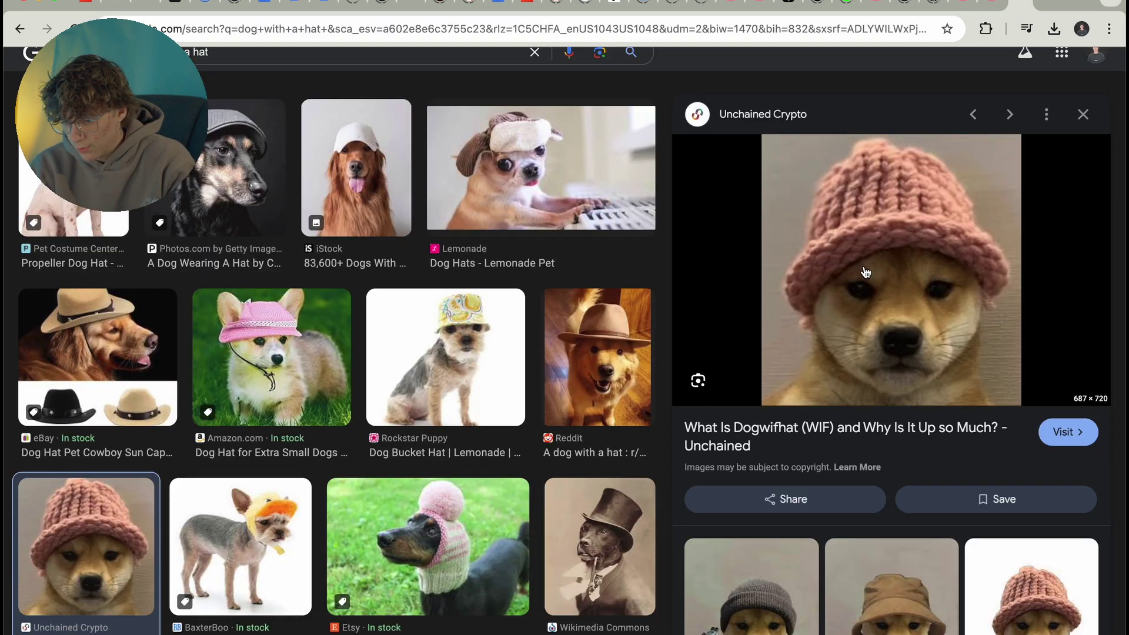
right_click(876, 266)
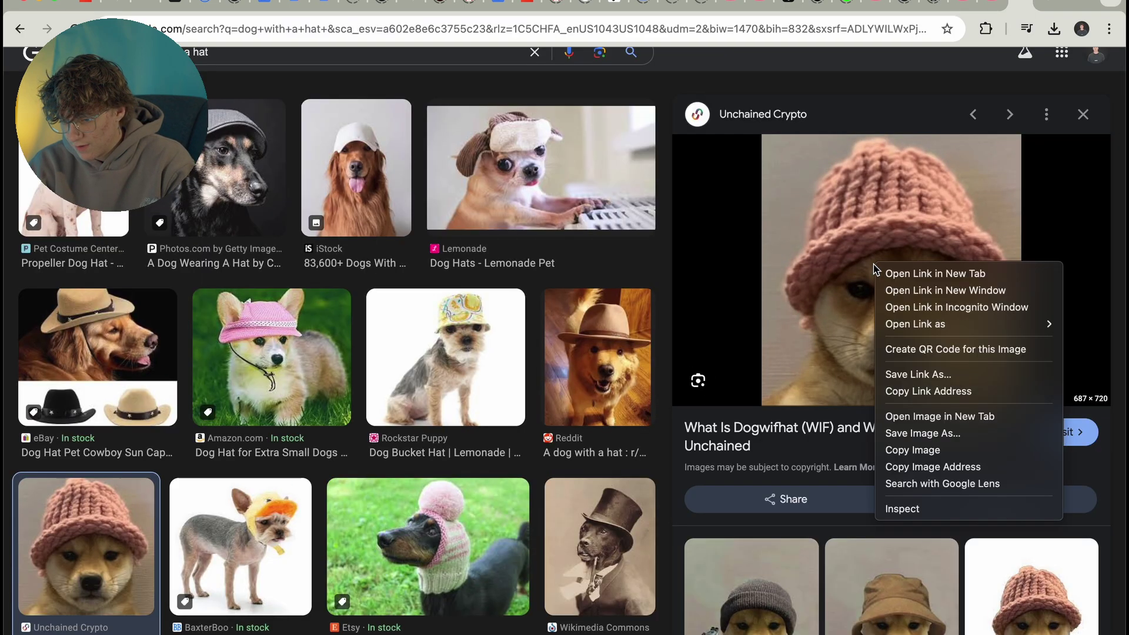
click(932, 435)
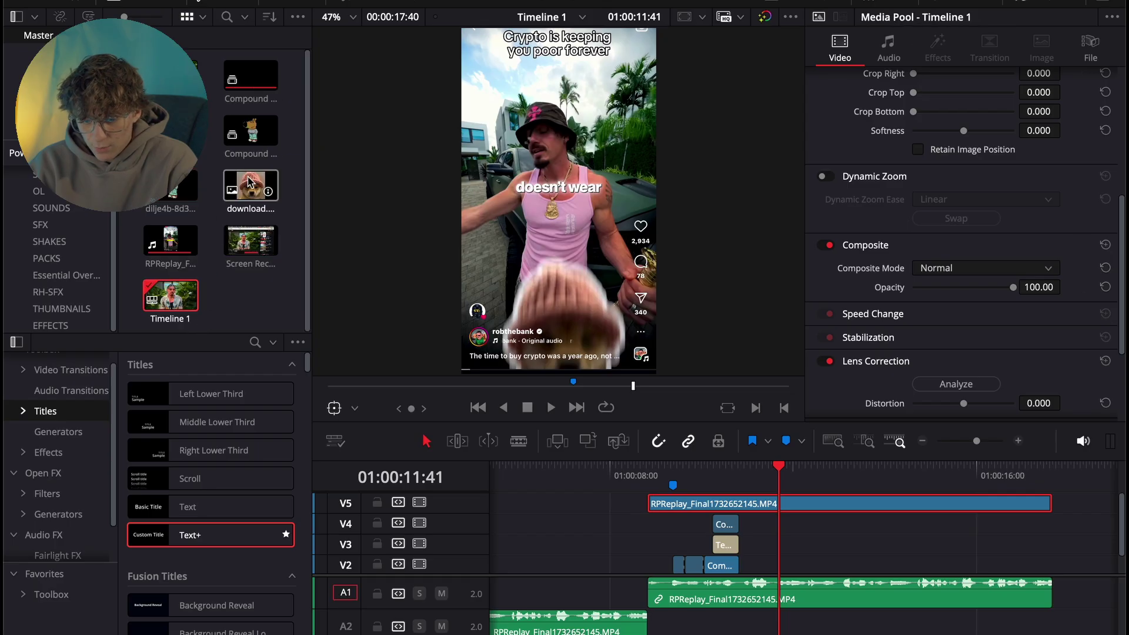
Place download.png on track V4 at 01:00:11:19 and disable the reference clip on V5
drag(251, 187, 762, 524)
click(790, 523)
click(789, 503)
key(d)
click(788, 527)
click(1017, 441)
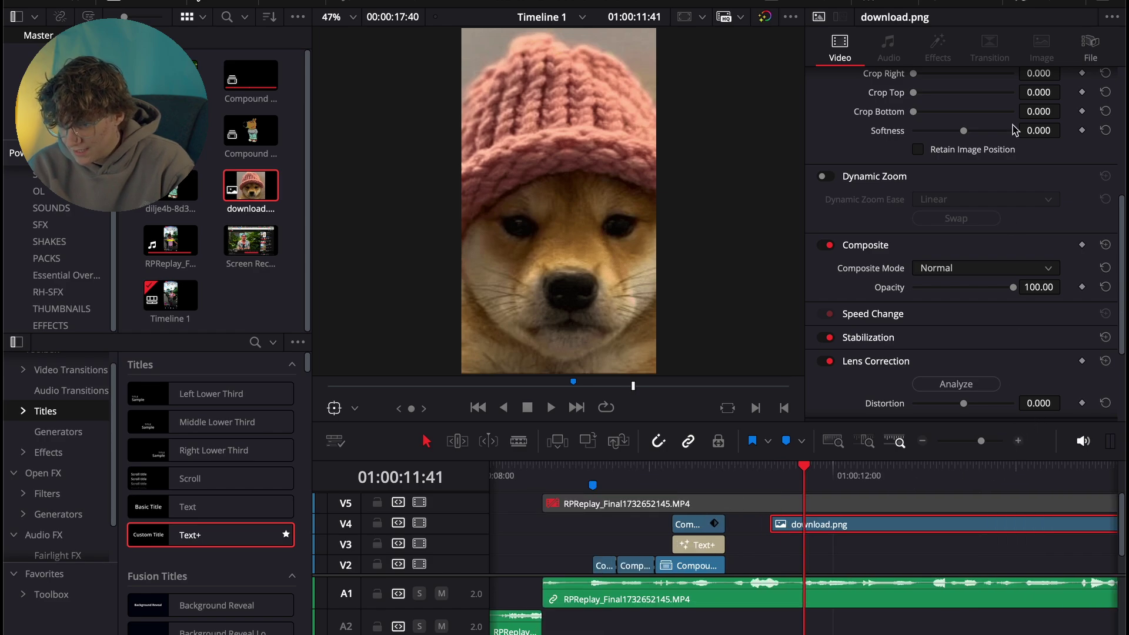
Set the dog image's zoom to 0.570 and convert it into a new compound clip
scroll(965, 147, up, 5)
mouse_move(942, 101)
mouse_down()
mouse_move(908, 101)
mouse_move(947, 109)
mouse_up()
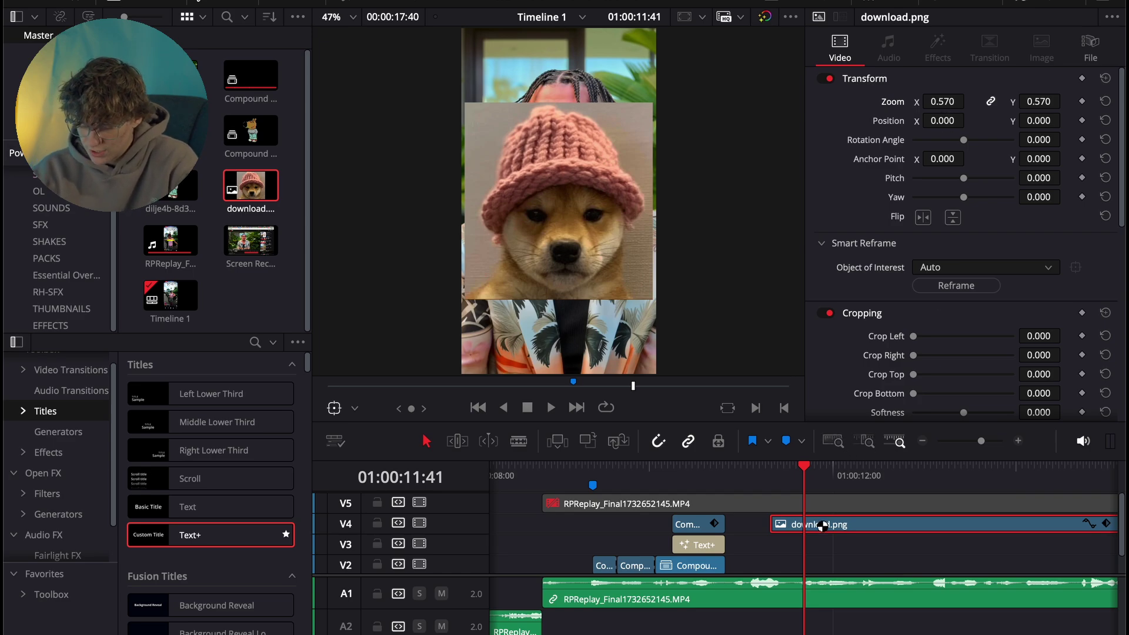
key(Up)
right_click(794, 530)
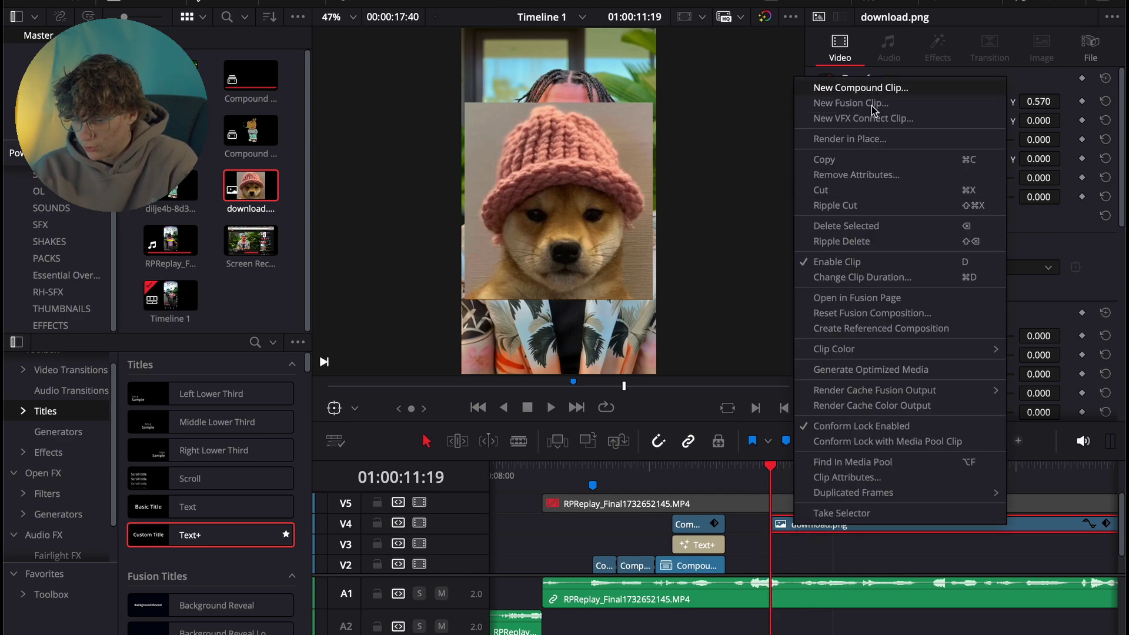
click(859, 85)
click(670, 365)
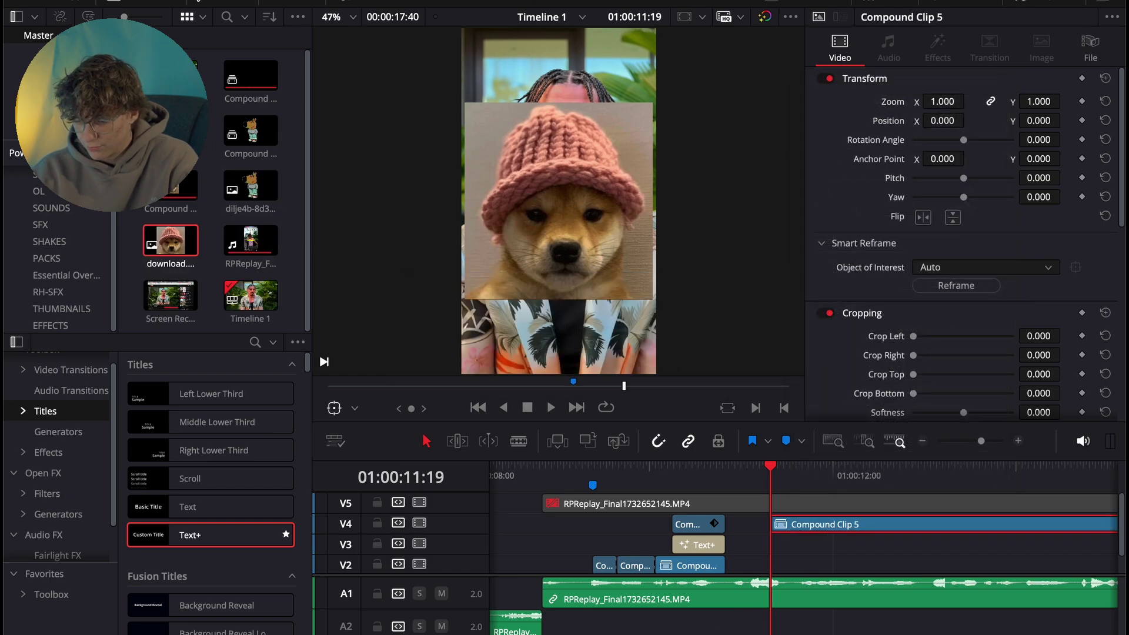
Add a Magic Mask in Better mode to the dog clip in Fusion and stroke over the dog and its hat
key(shift+5)
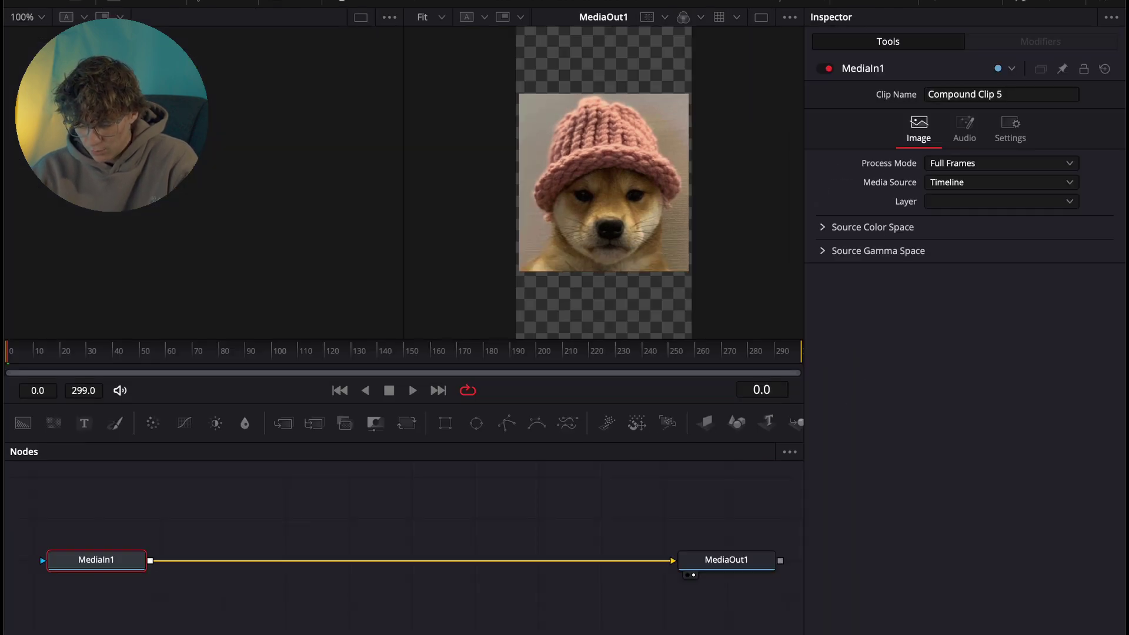
key(shift+space)
text(mag)
key(Return)
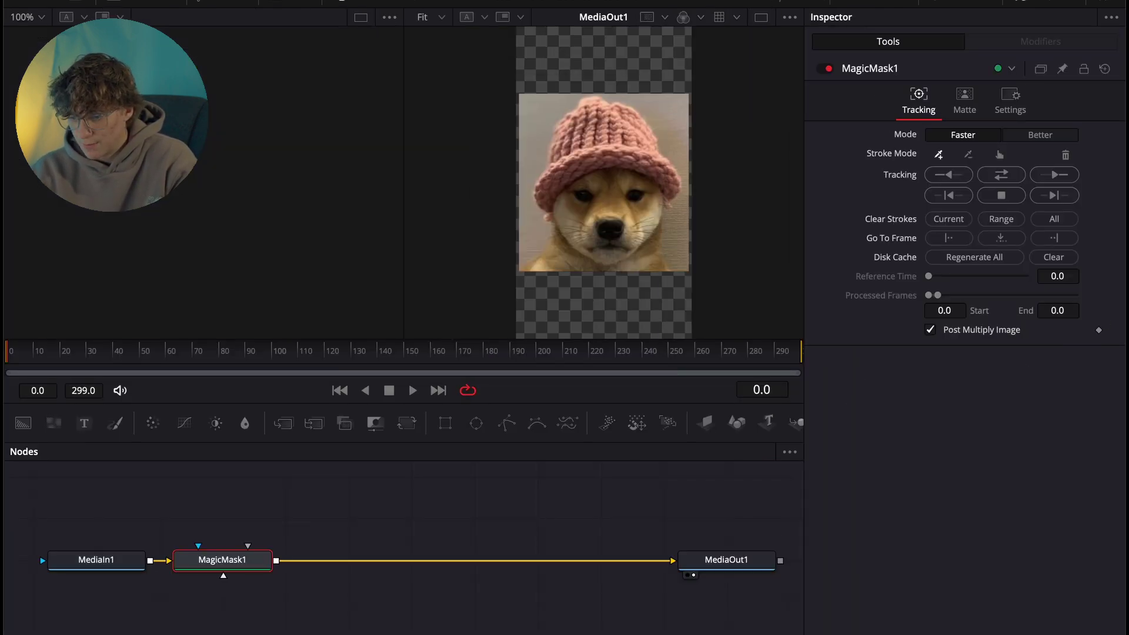
click(1040, 135)
mouse_move(665, 259)
mouse_down()
mouse_move(568, 269)
mouse_move(626, 236)
mouse_move(570, 208)
mouse_move(634, 177)
mouse_move(567, 148)
mouse_move(590, 119)
mouse_move(624, 113)
mouse_move(643, 152)
mouse_move(612, 198)
mouse_move(562, 176)
mouse_up()
key(shift+4)
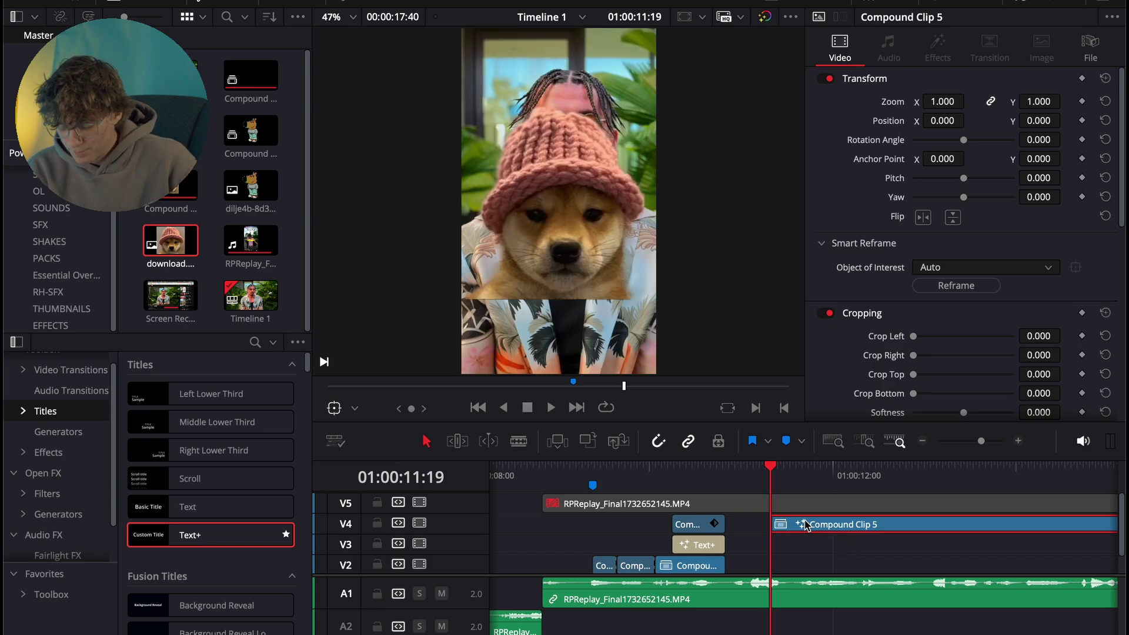
Trim the masked dog clip down to its first frame and turn it into a freeze frame
key(Right)
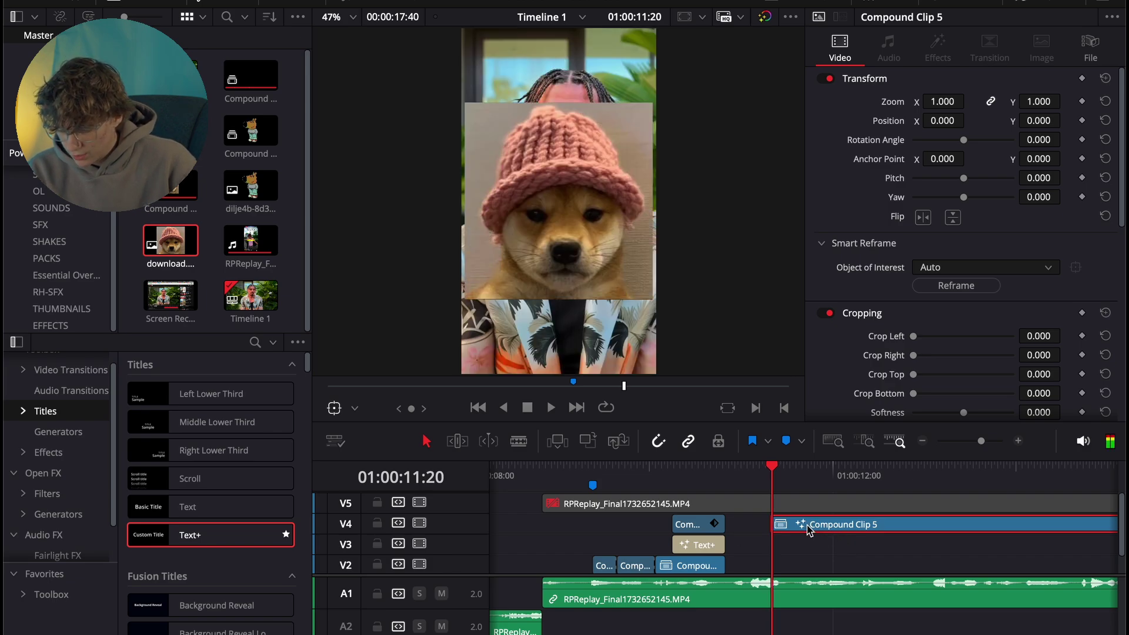
key(BackSpace)
click(1021, 442)
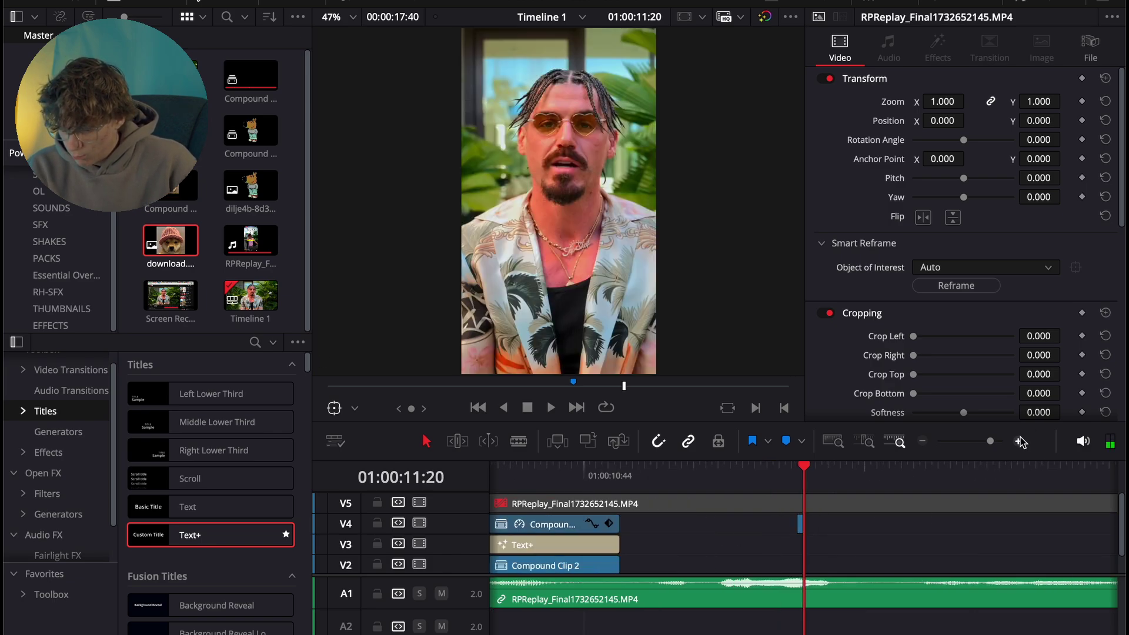
key(Left)
right_click(794, 526)
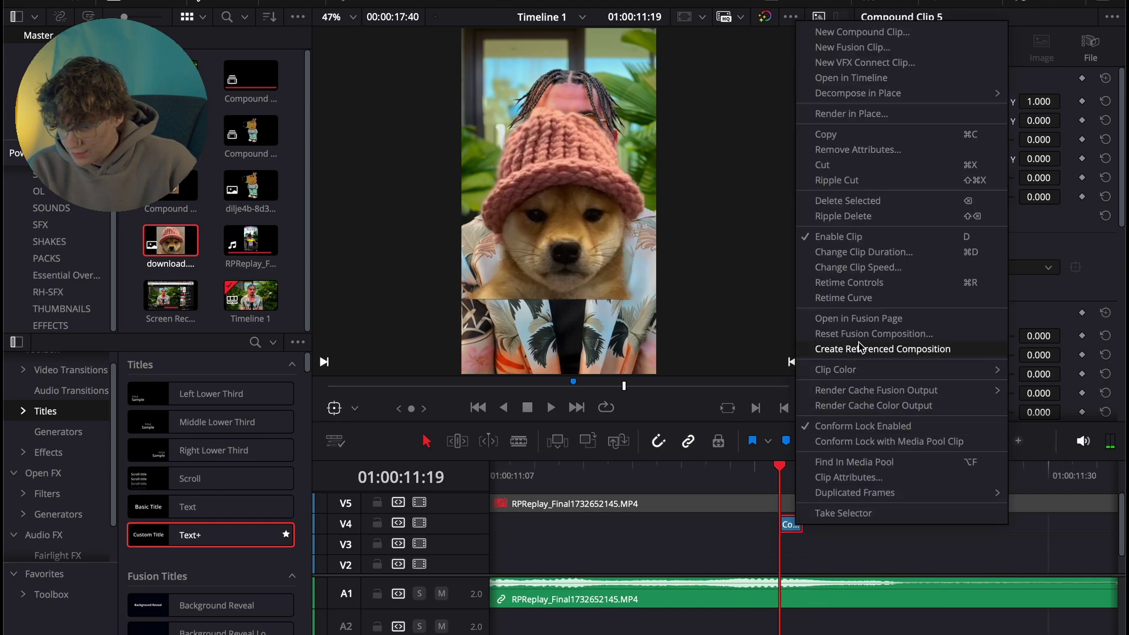
click(859, 268)
click(854, 367)
click(910, 483)
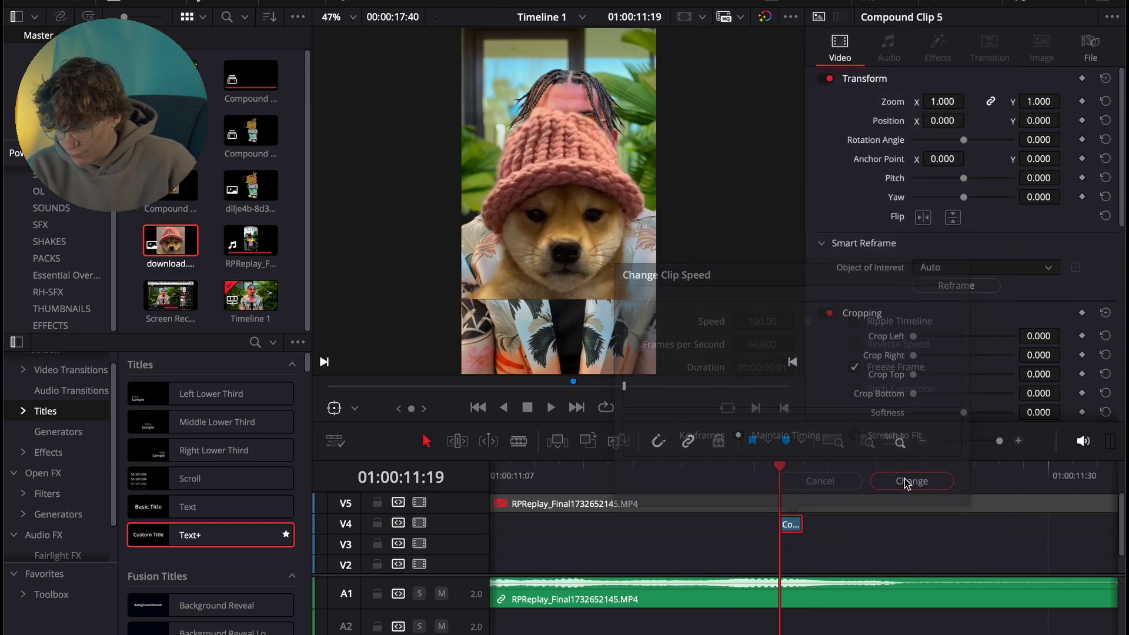
Extend the frozen dog clip on V4 to about one second long
drag(801, 524, 1064, 525)
click(923, 442)
click(922, 442)
click(923, 441)
click(840, 525)
drag(859, 523, 982, 523)
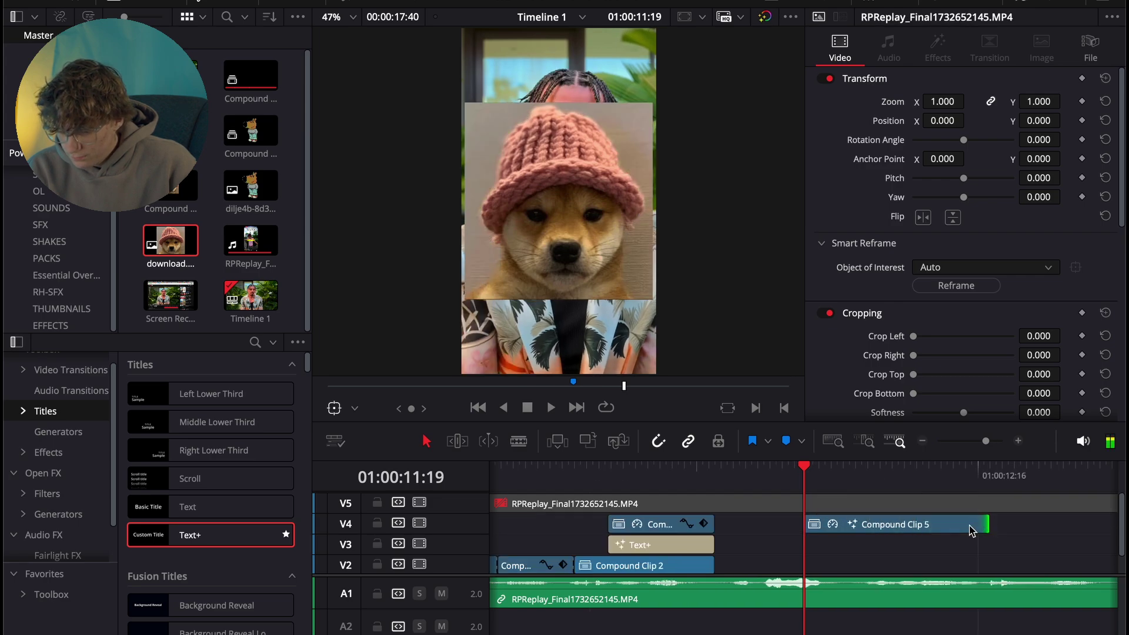
click(922, 441)
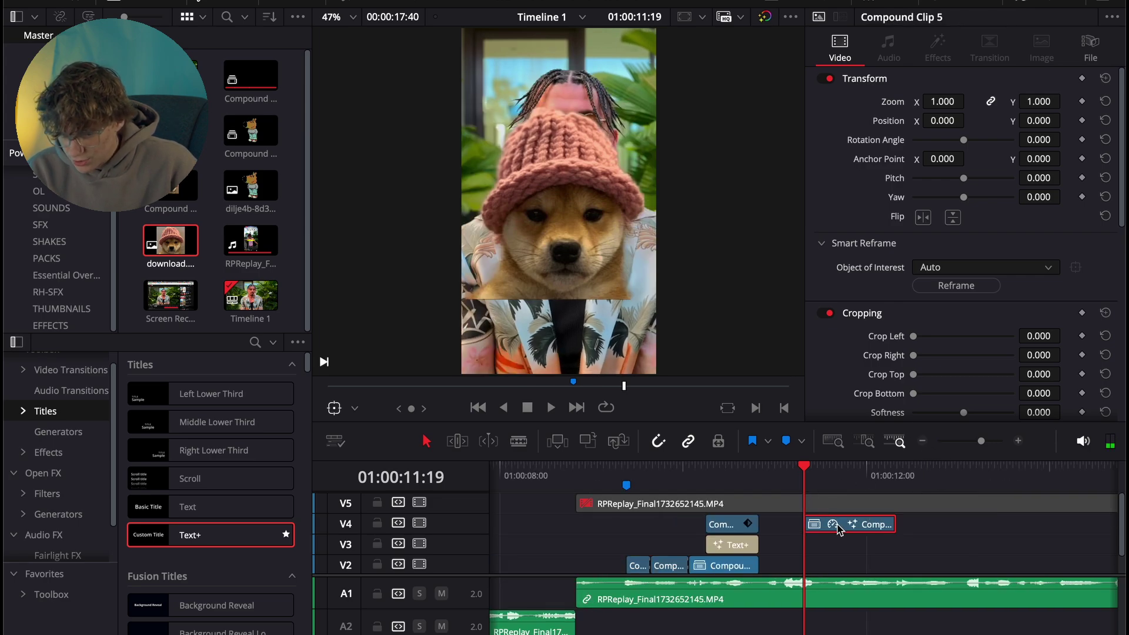
Set the dog clip's Y position to -442 so it sits at the bottom of the frame
click(763, 477)
click(796, 503)
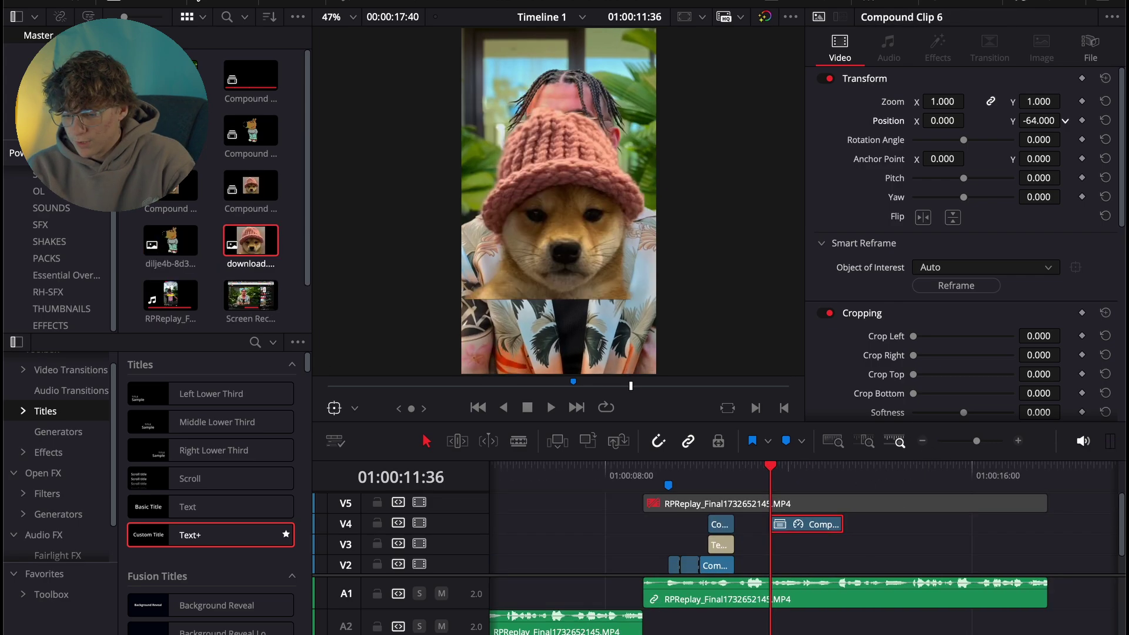
drag(1039, 121, 828, 120)
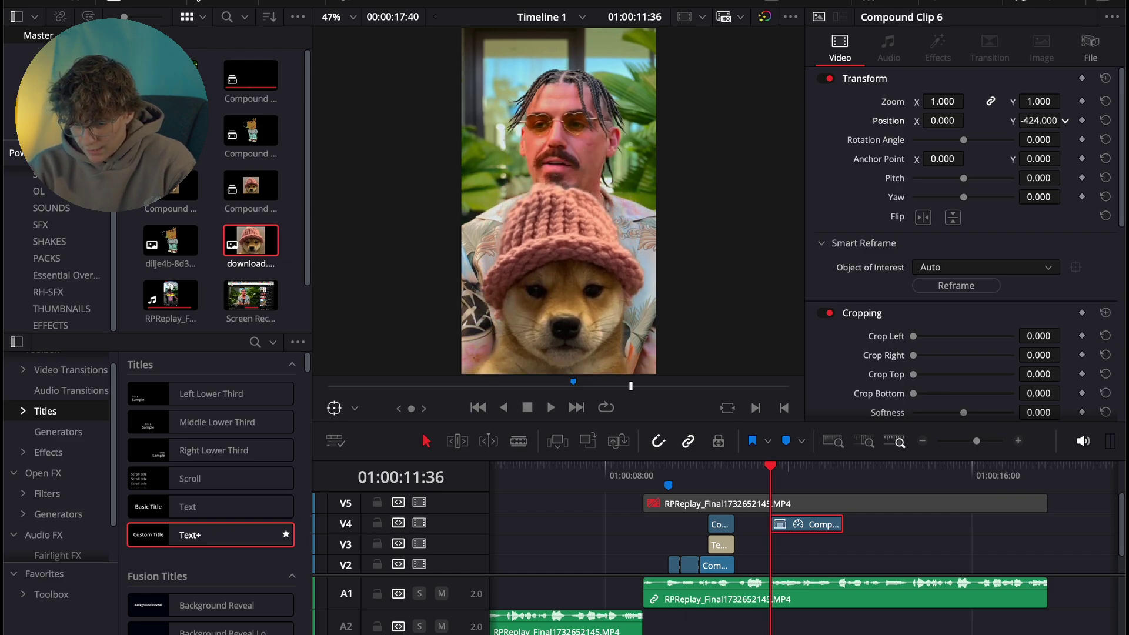
drag(1039, 121, 988, 283)
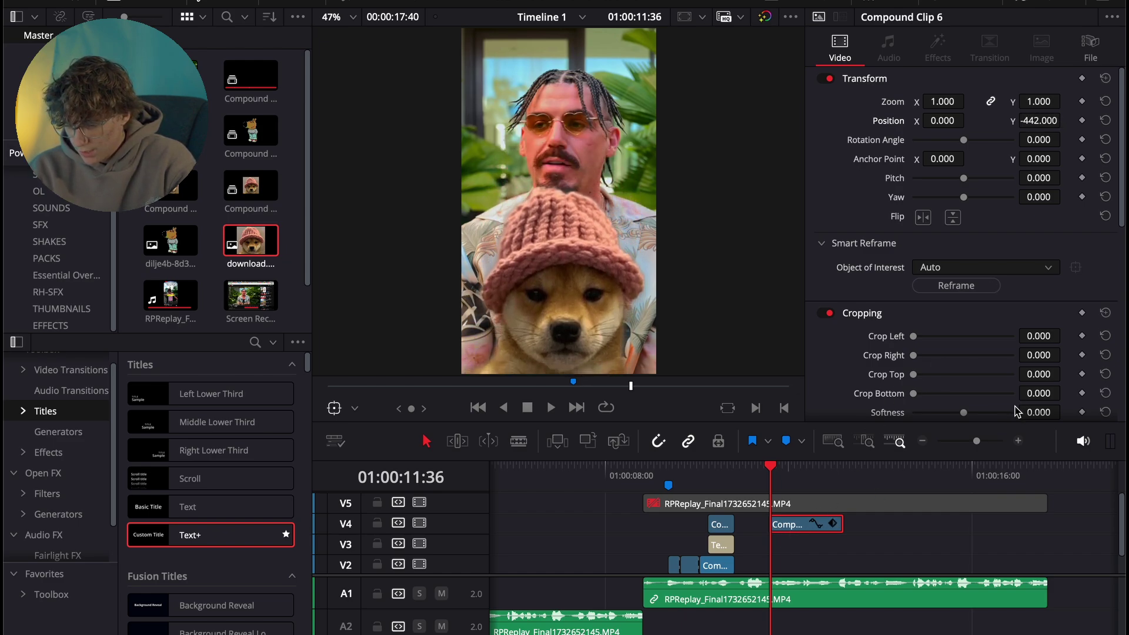
Nest the repositioned dog clip in a new compound clip
click(1017, 442)
right_click(821, 536)
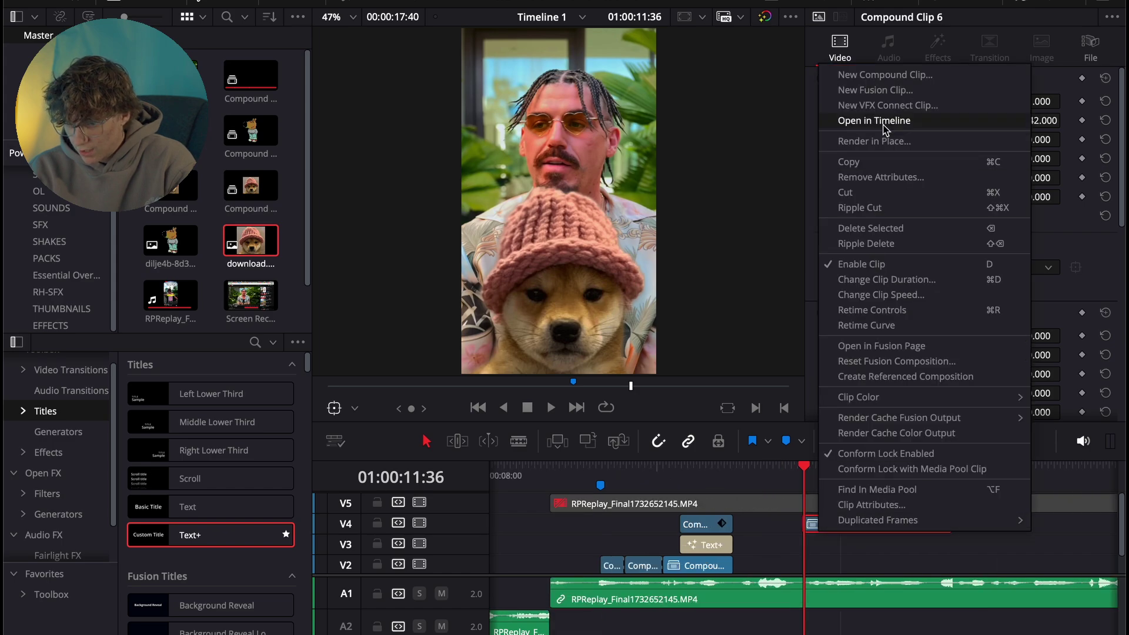
click(885, 75)
click(669, 364)
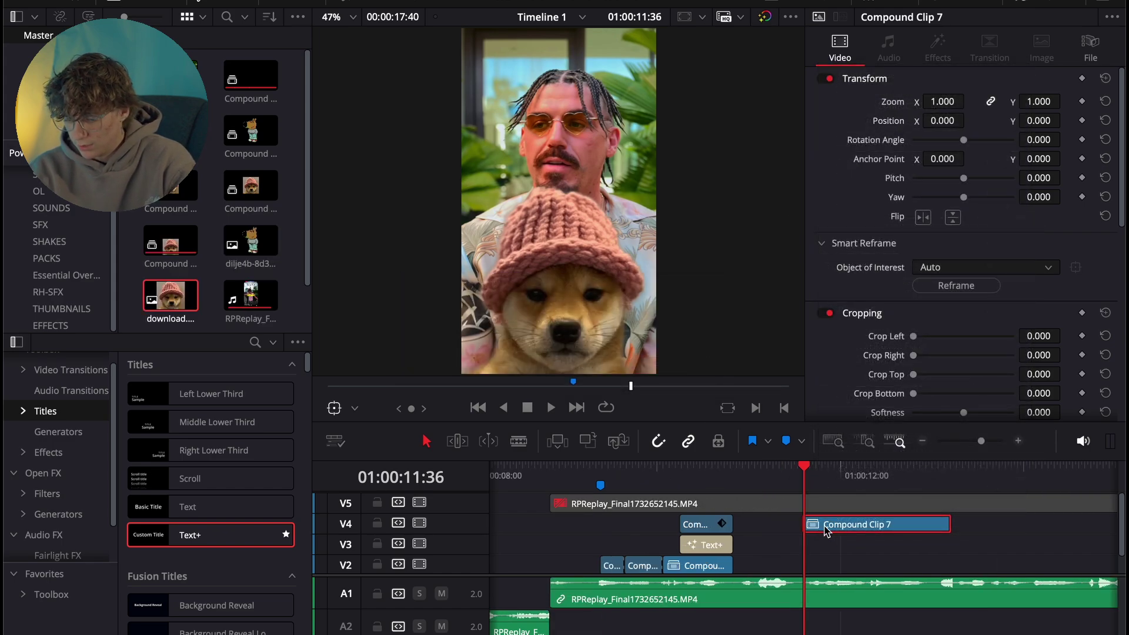
Try the Fast Down Up V2 effect on the dog compound clip and play it back
click(48, 452)
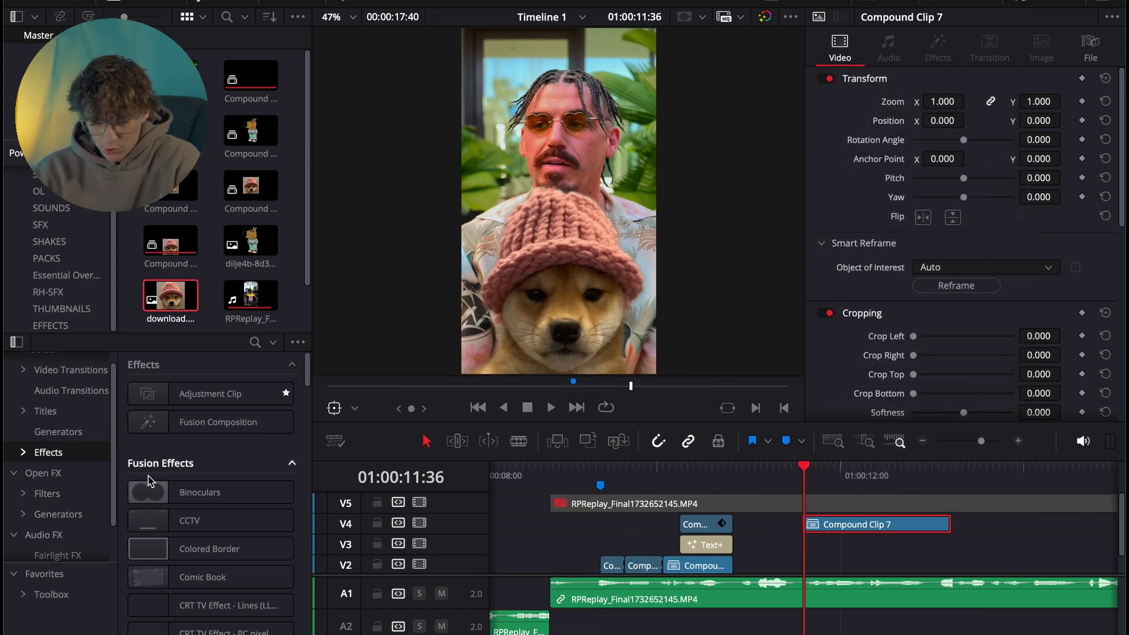
scroll(149, 480, down, 15)
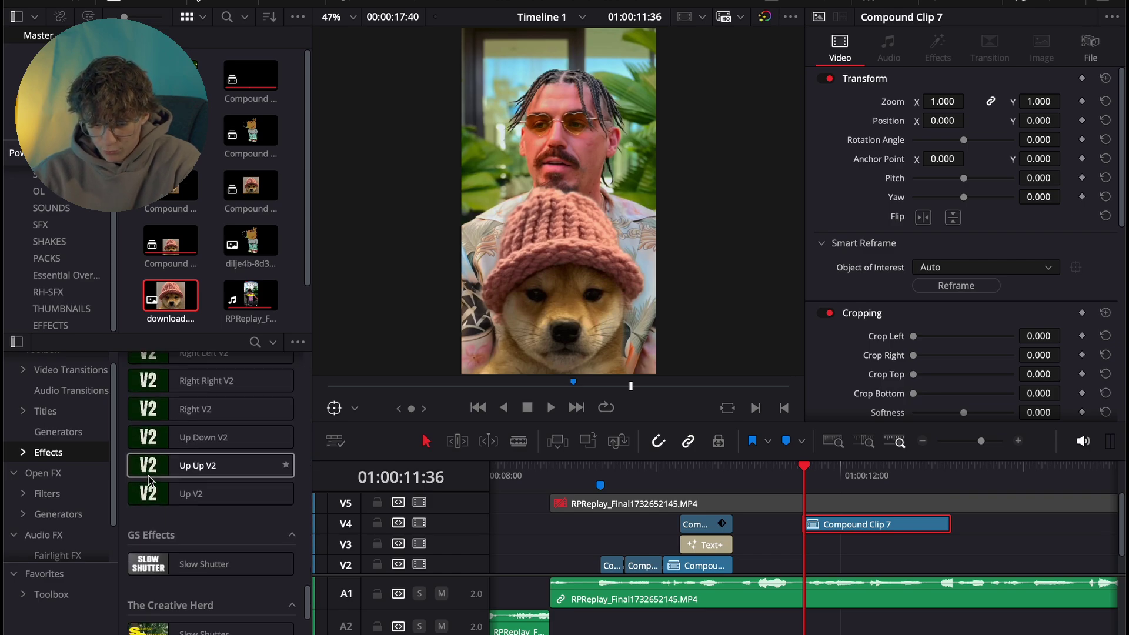
scroll(150, 479, up, 2)
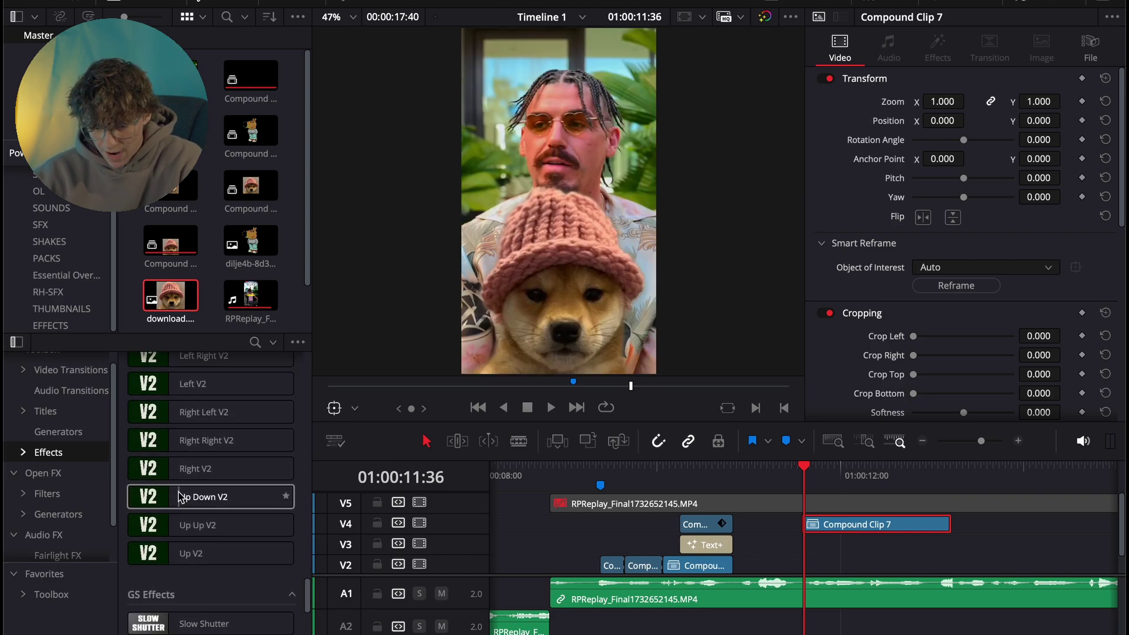
scroll(176, 498, up, 6)
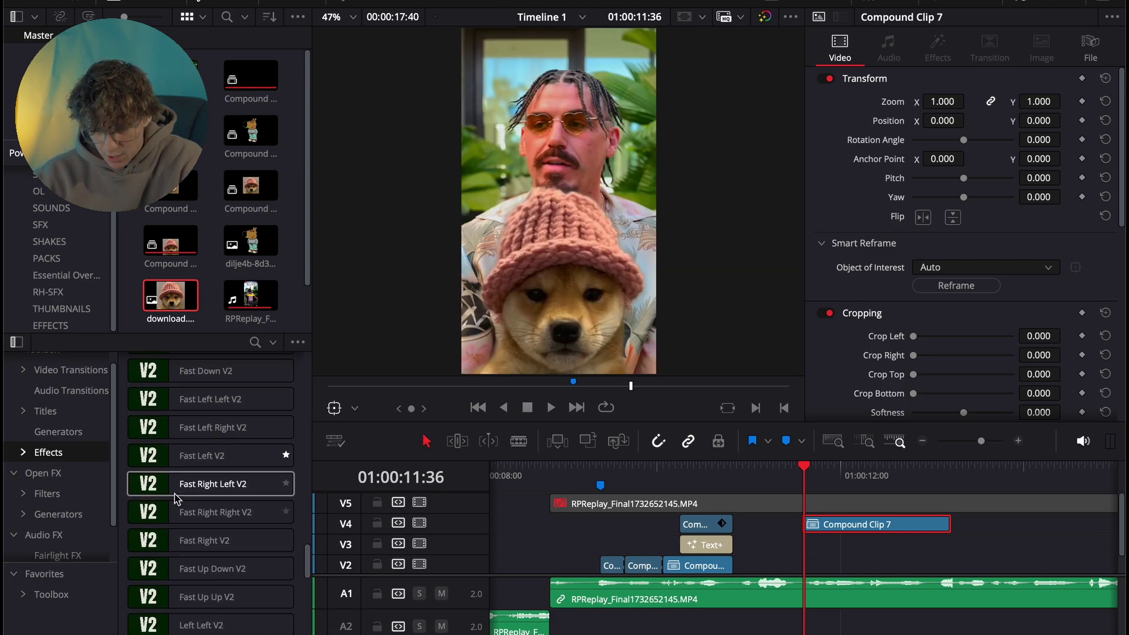
scroll(175, 498, up, 2)
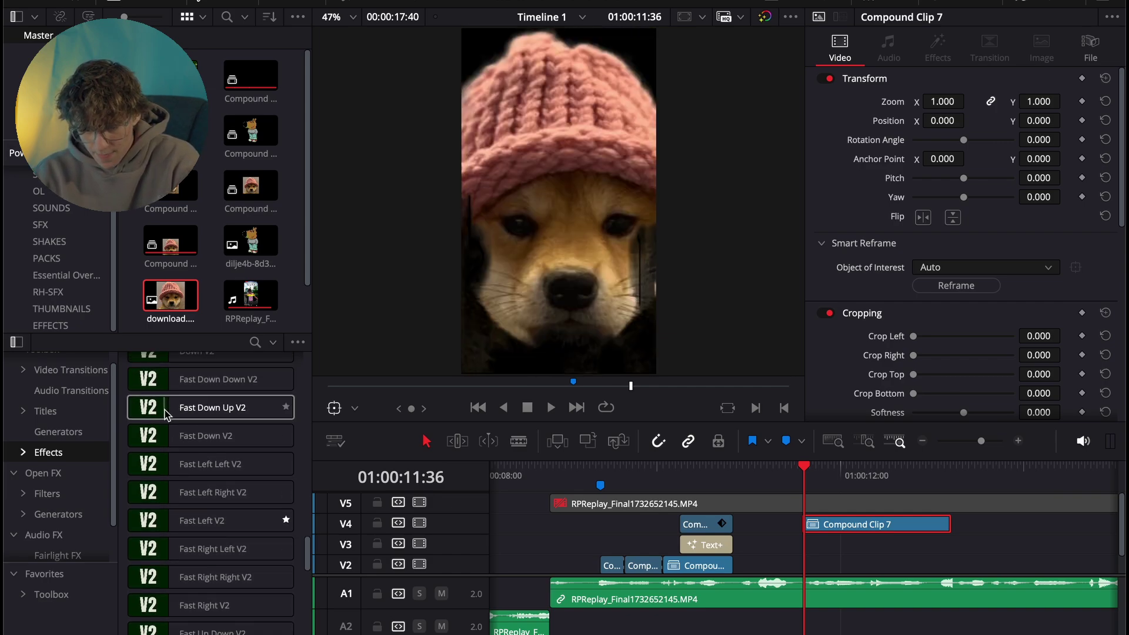
drag(166, 413, 853, 523)
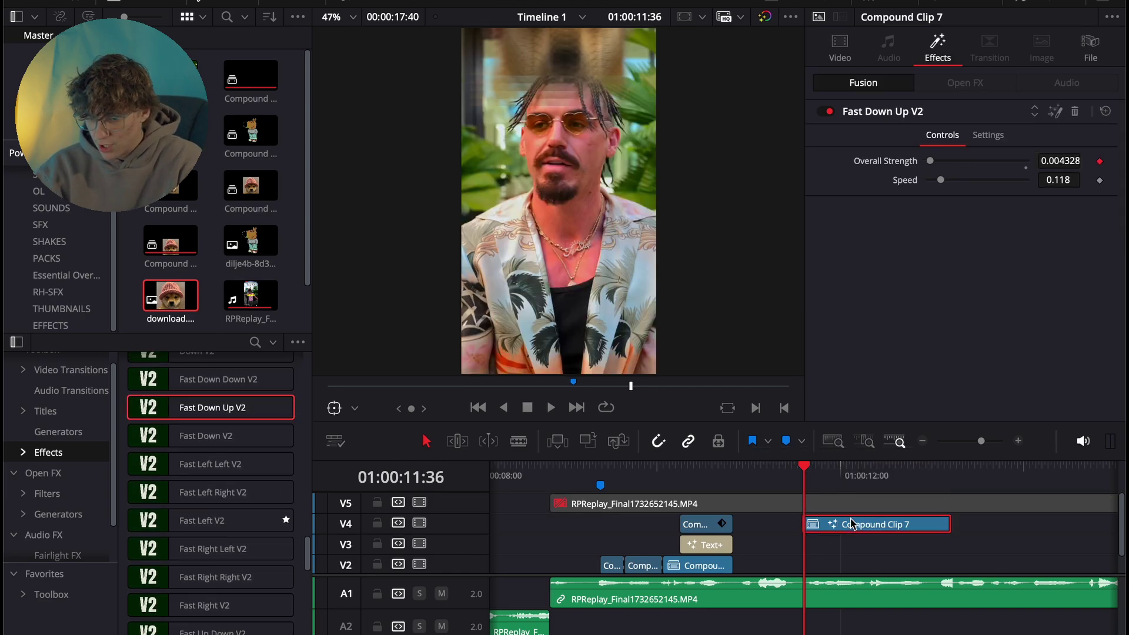
key(space)
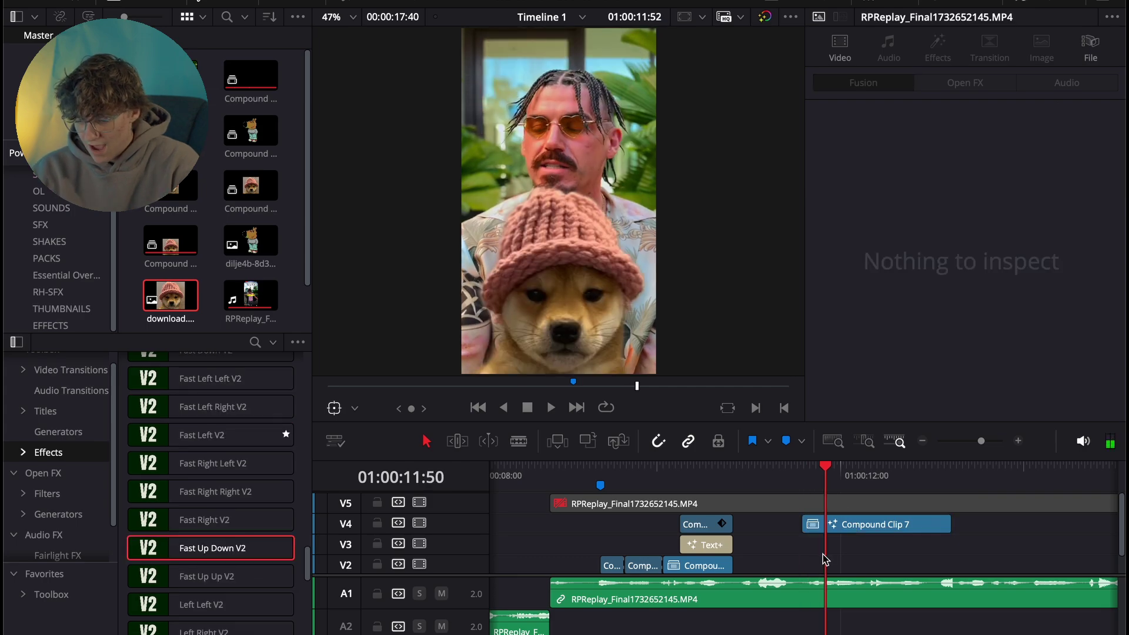
Scrub through the dog clip and set the timeline playback resolution to Quarter
click(837, 523)
drag(840, 476, 935, 477)
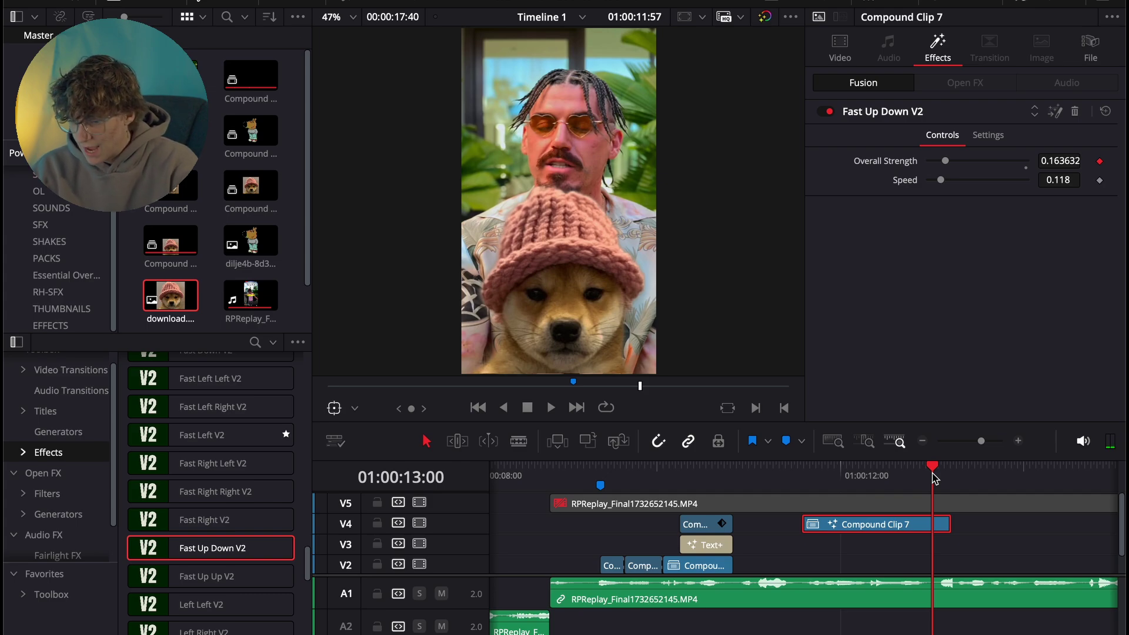
click(444, 1)
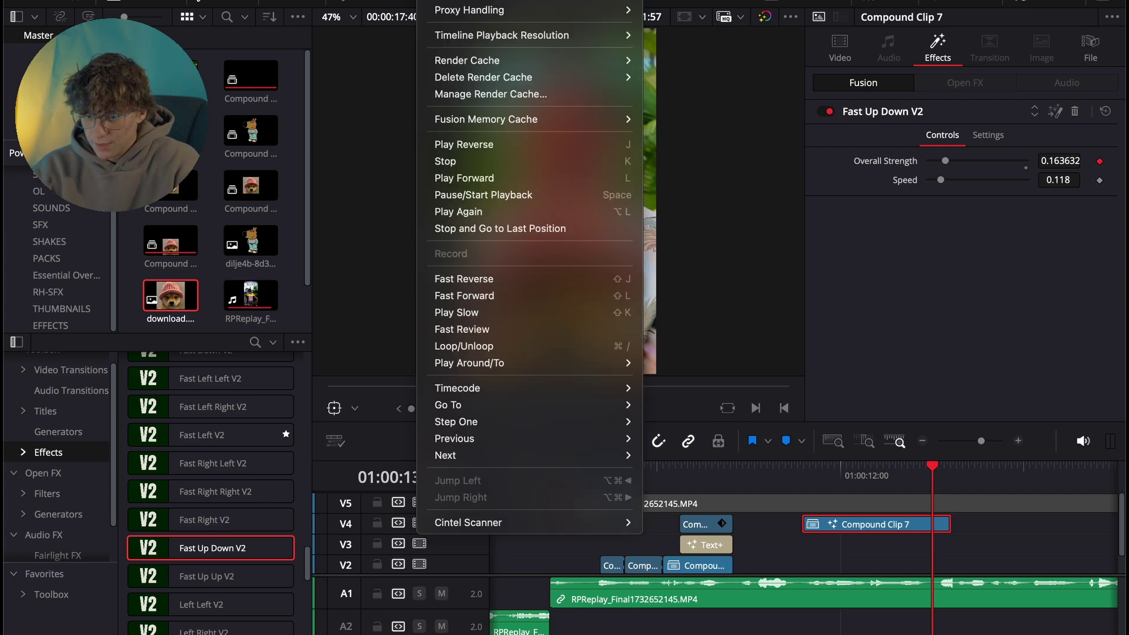
mouse_move(465, 35)
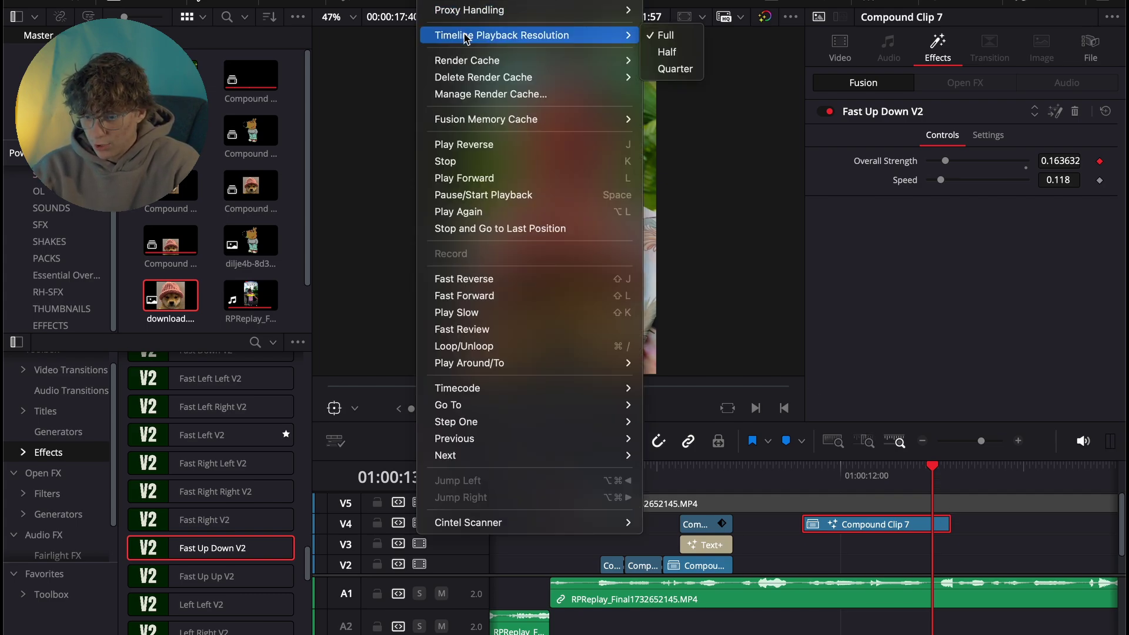
click(654, 69)
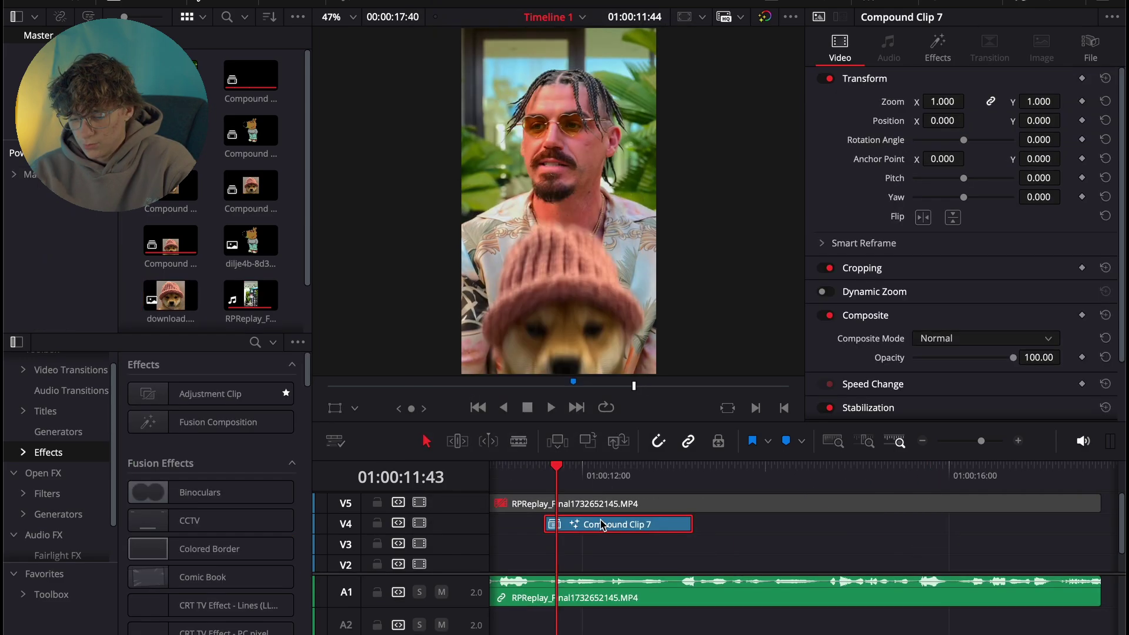
Step frame by frame through the dog clip's entrance to review its motion
key(Right)
key(Right)
key(Right)
key(Right)
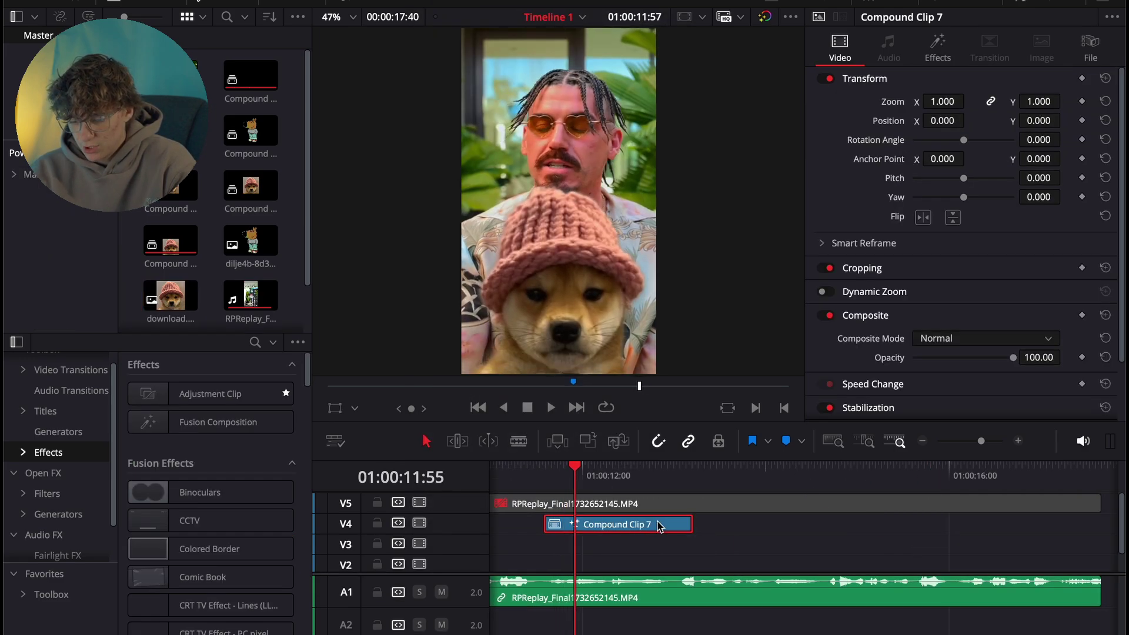
Play and step through the reference reel's "A Damn" title to examine its timing and colour change, and hide the reference clip
click(670, 484)
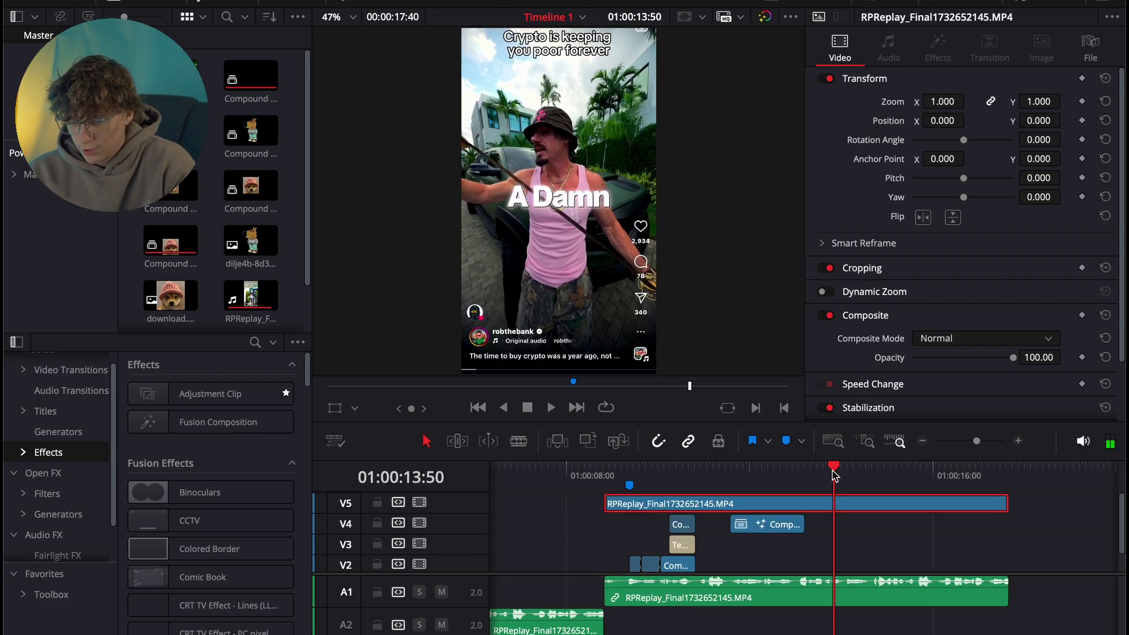
key(space)
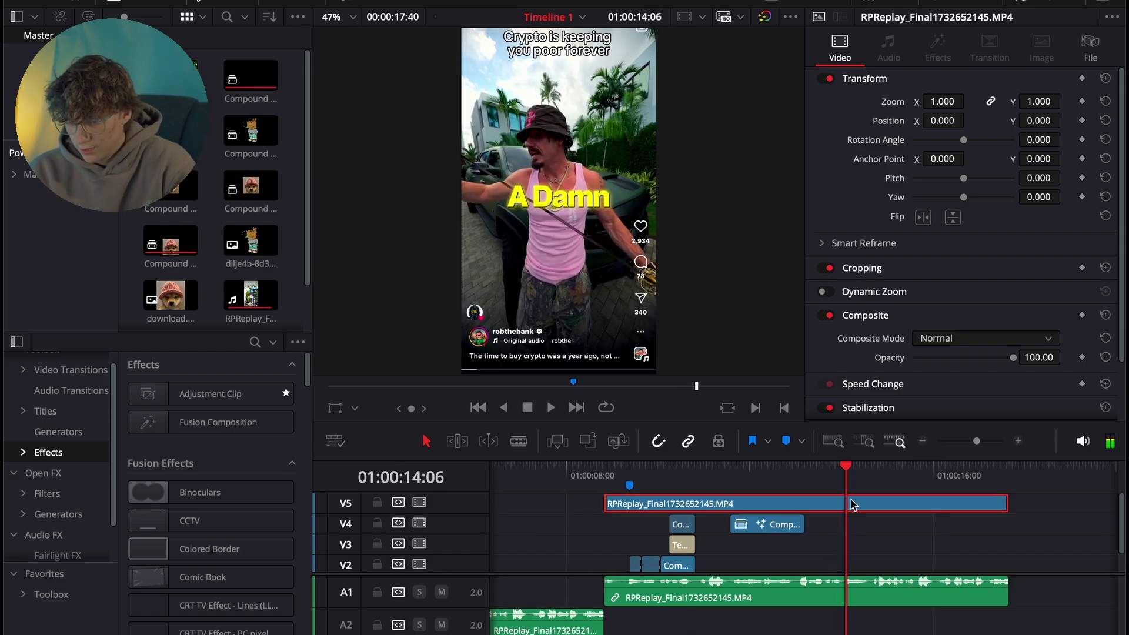
key(j)
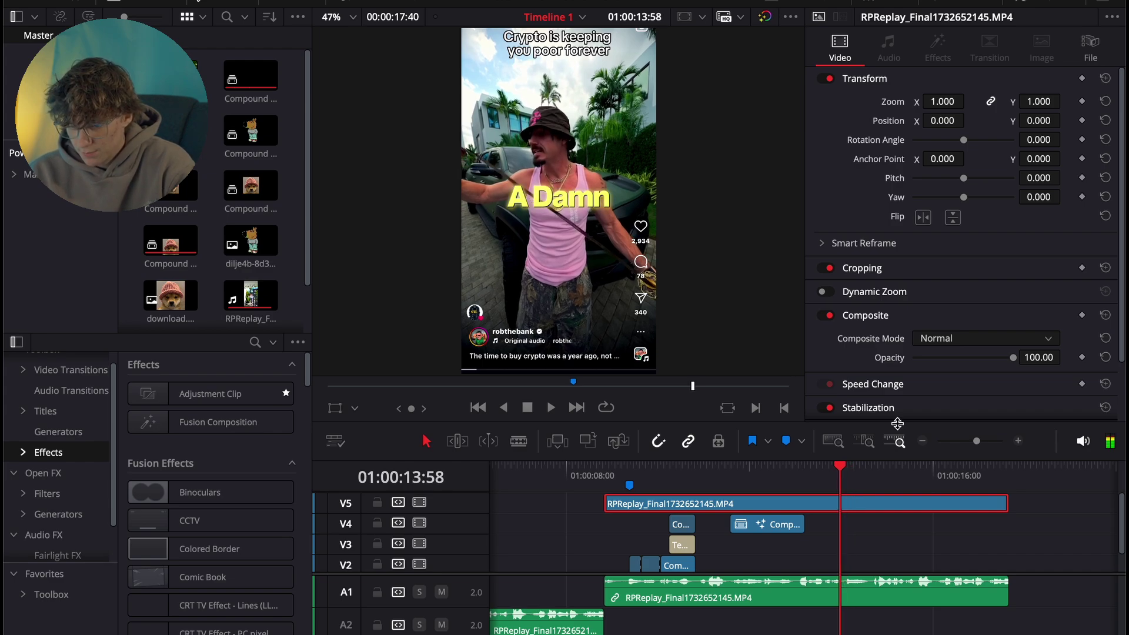
key(Left)
key(Left)
key(Left)
key(Left)
key(Left)
key(Left)
key(Left)
key(Right)
key(Right)
key(d)
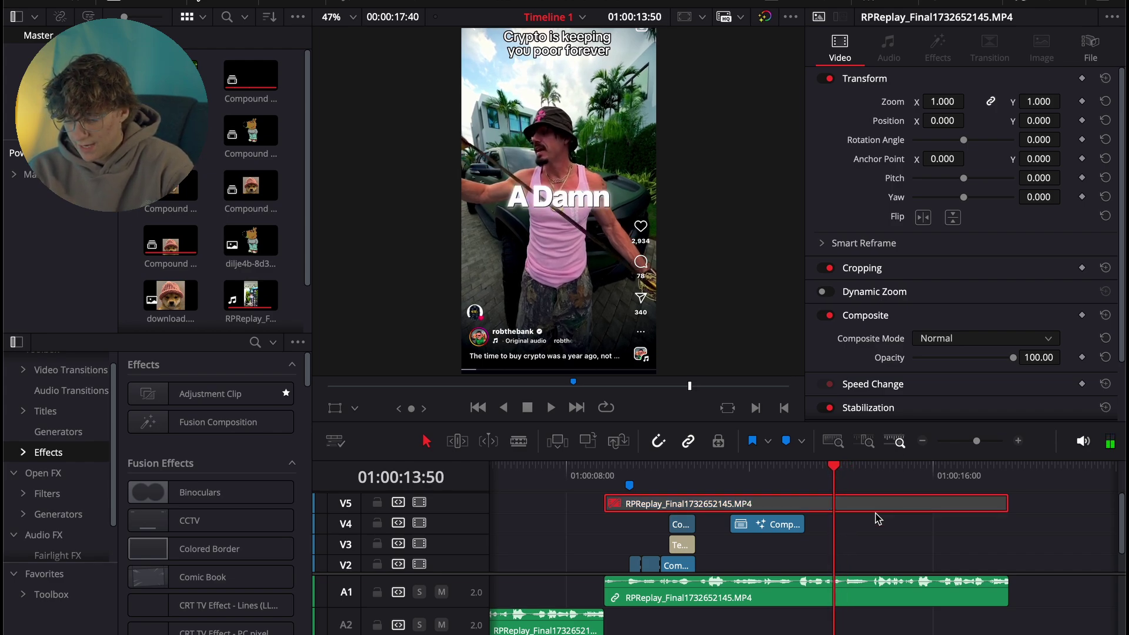
Add a short Text+ title on track V3 at the reference title's starting frame and enter the text "A DAMN"
click(46, 411)
drag(194, 535, 847, 550)
drag(1062, 546, 874, 545)
click(945, 190)
text(A DAMN)
Set the "A DAMN" title's font to Clash Display Variable Bold and its size to 0.2362
click(989, 296)
text(cl)
click(983, 412)
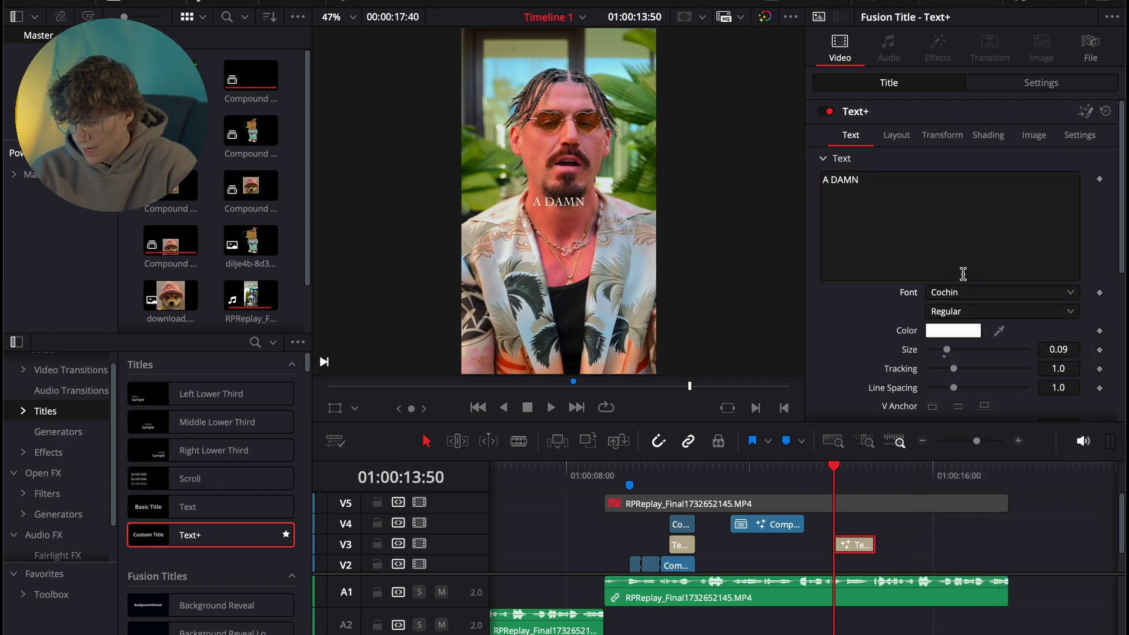
click(1000, 292)
click(953, 361)
click(970, 311)
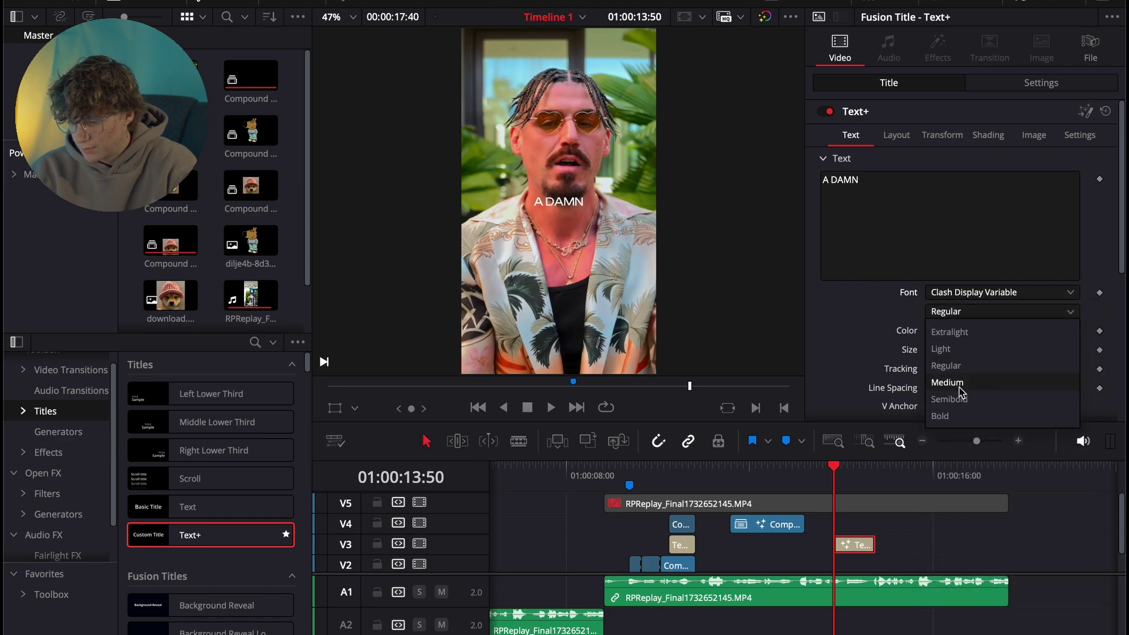
click(958, 416)
drag(946, 349, 978, 351)
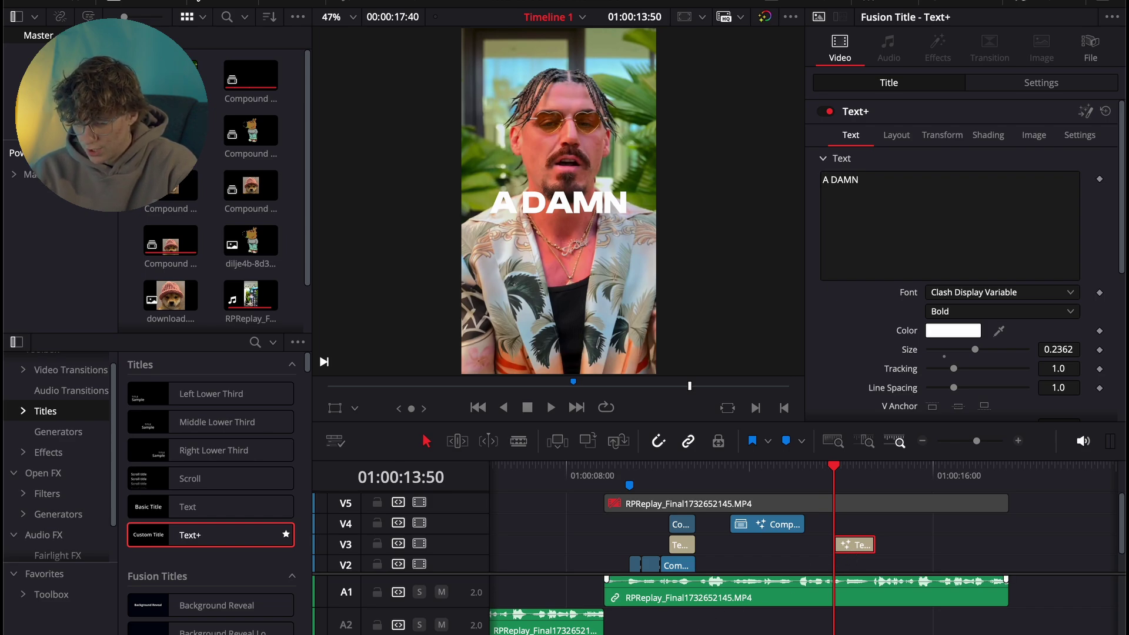
Add a Glow node to the white "A DAMN" title in its Fusion composition and return to the edit timeline
key(shift+5)
key(shift+space)
text(glow)
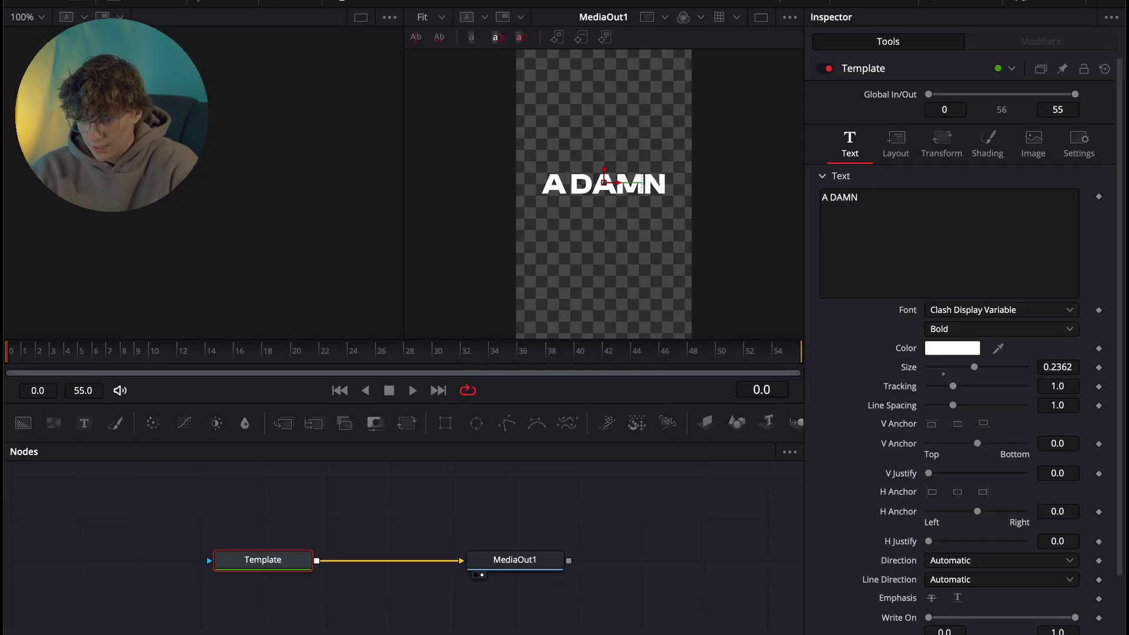
key(Return)
key(shift+4)
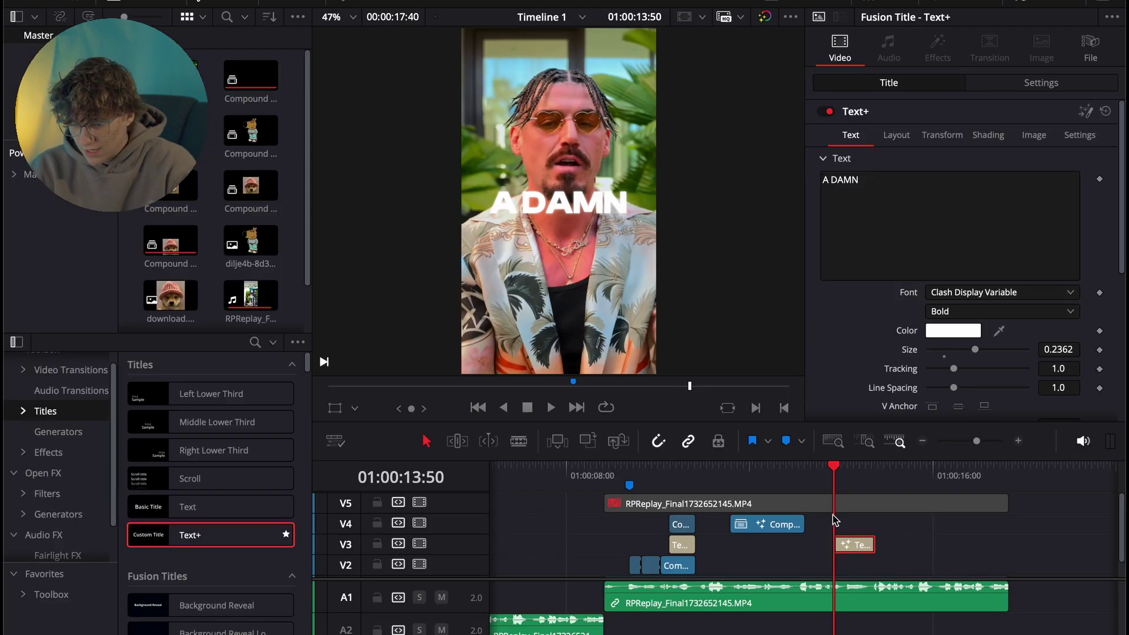
Duplicate the "A DAMN" title onto track V4 directly above the original and colour the copy yellow
drag(845, 552, 845, 531)
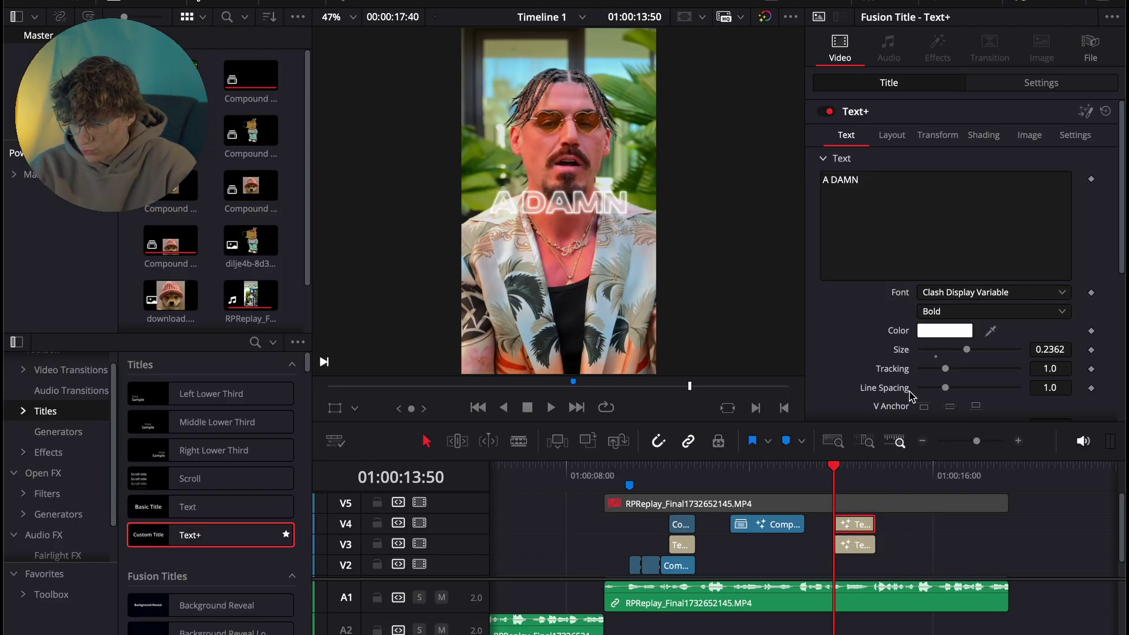
click(940, 333)
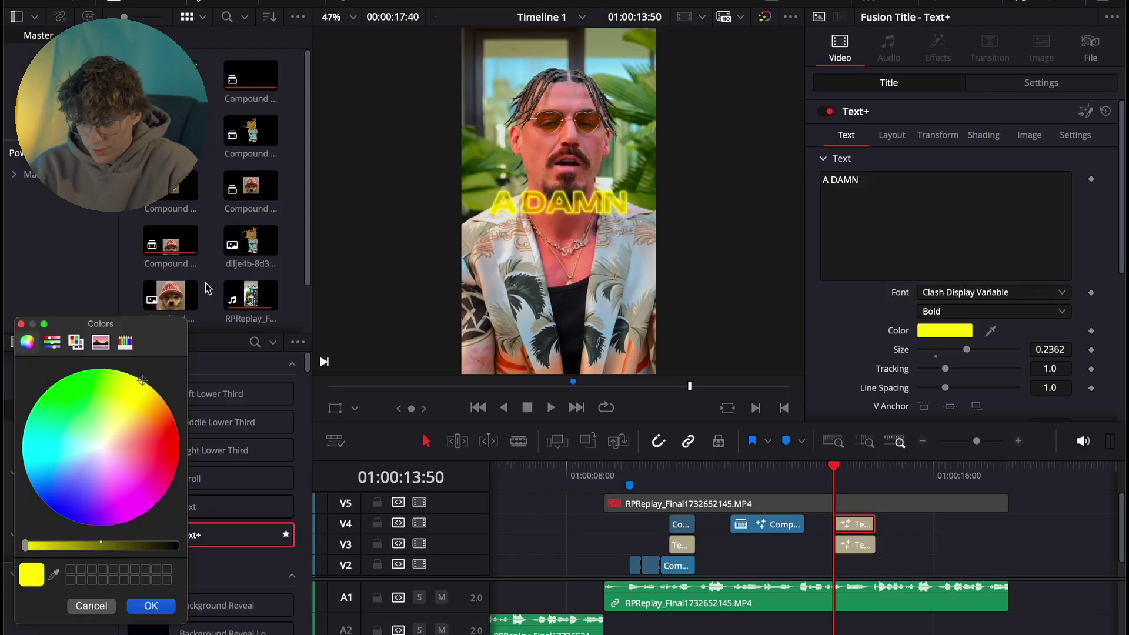
click(153, 606)
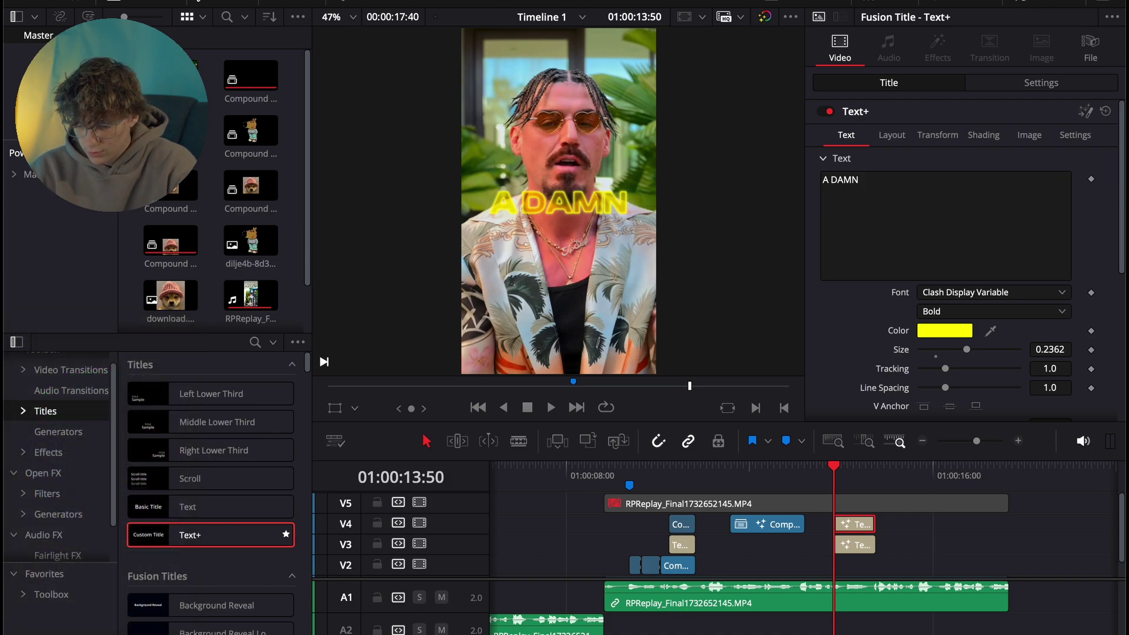
Set the yellow title's Glow Size to 55.1 and Glow to 0.646 in Fusion, and compare it with the white title
key(shift+5)
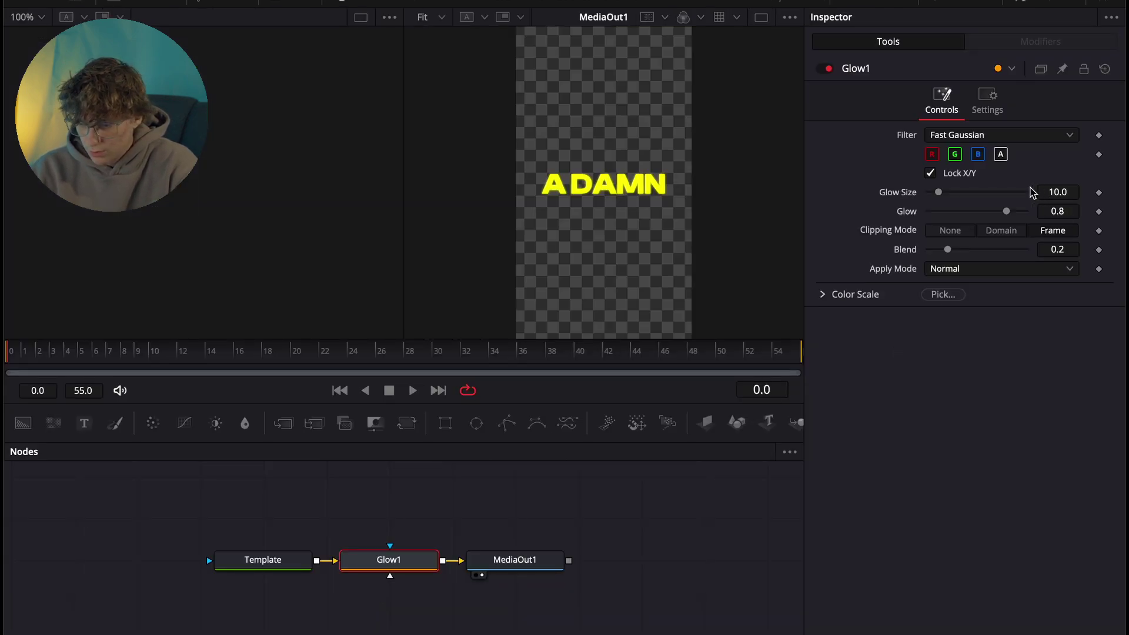
drag(938, 192, 990, 212)
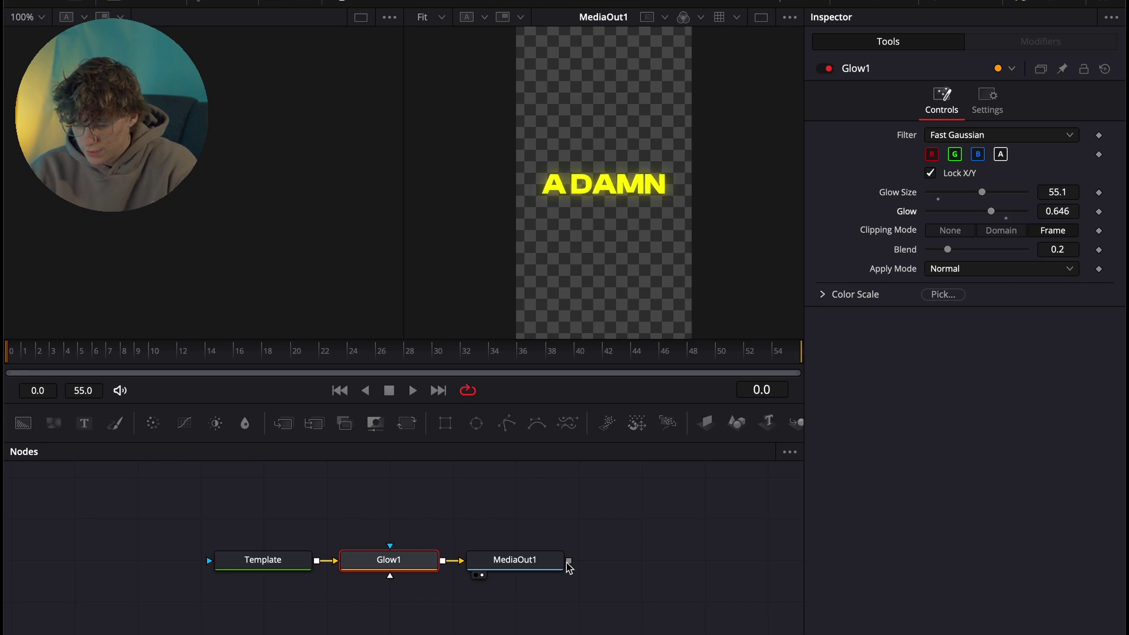
key(shift+4)
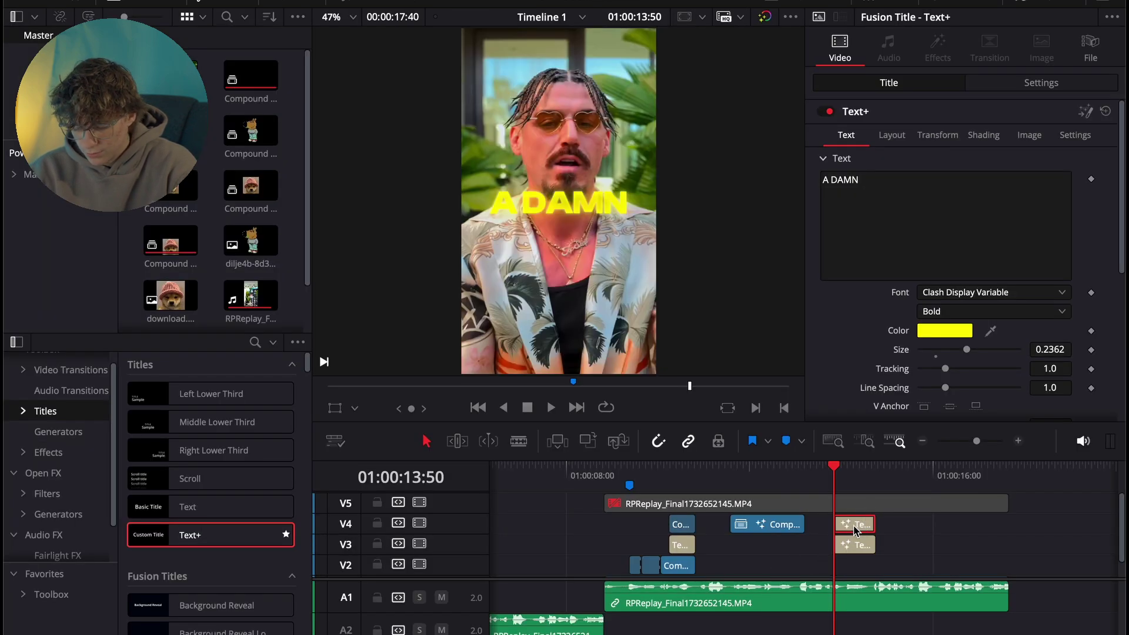
key(d)
key(d)
key(d)
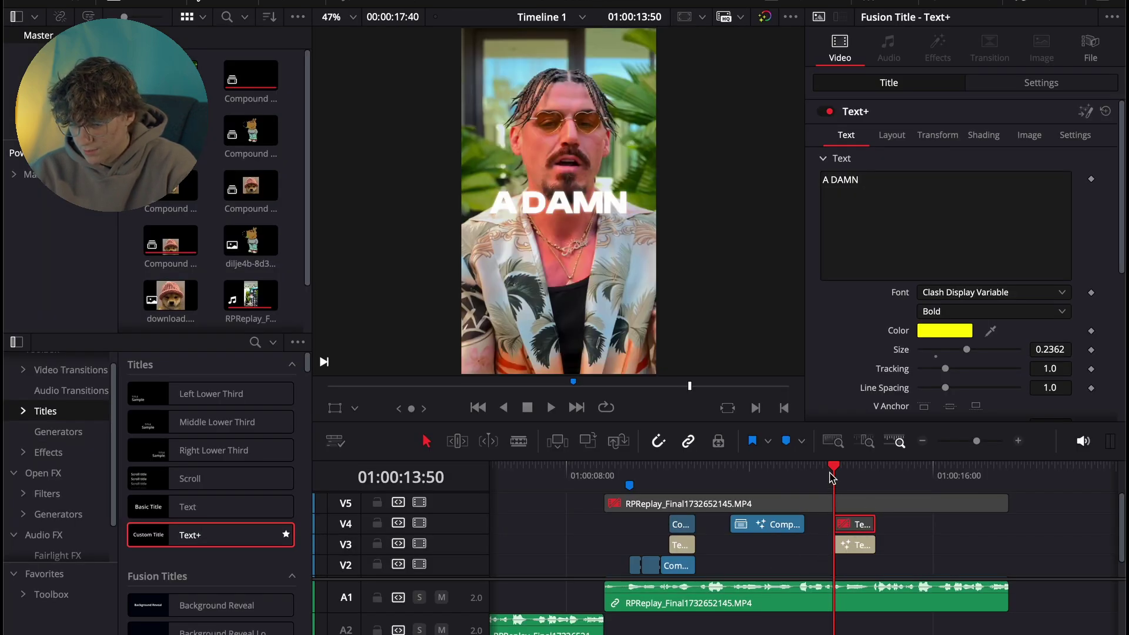
key(d)
Nest the yellow "A DAMN" title in a new compound clip
scroll(924, 406, down, 10)
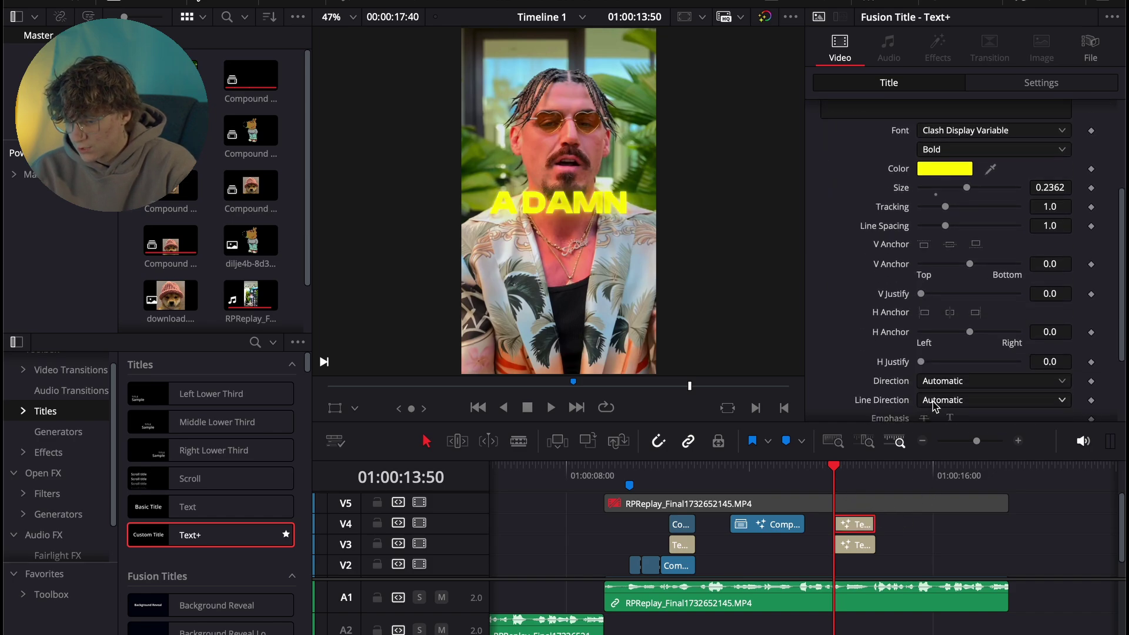
scroll(975, 381, up, 10)
right_click(848, 526)
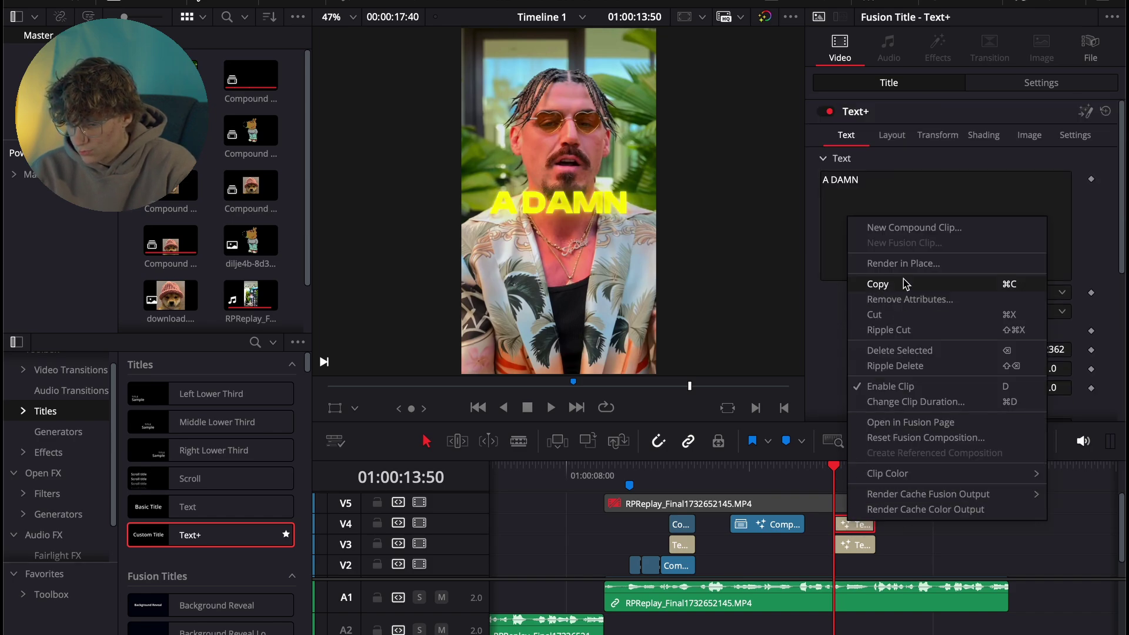
click(891, 228)
click(668, 365)
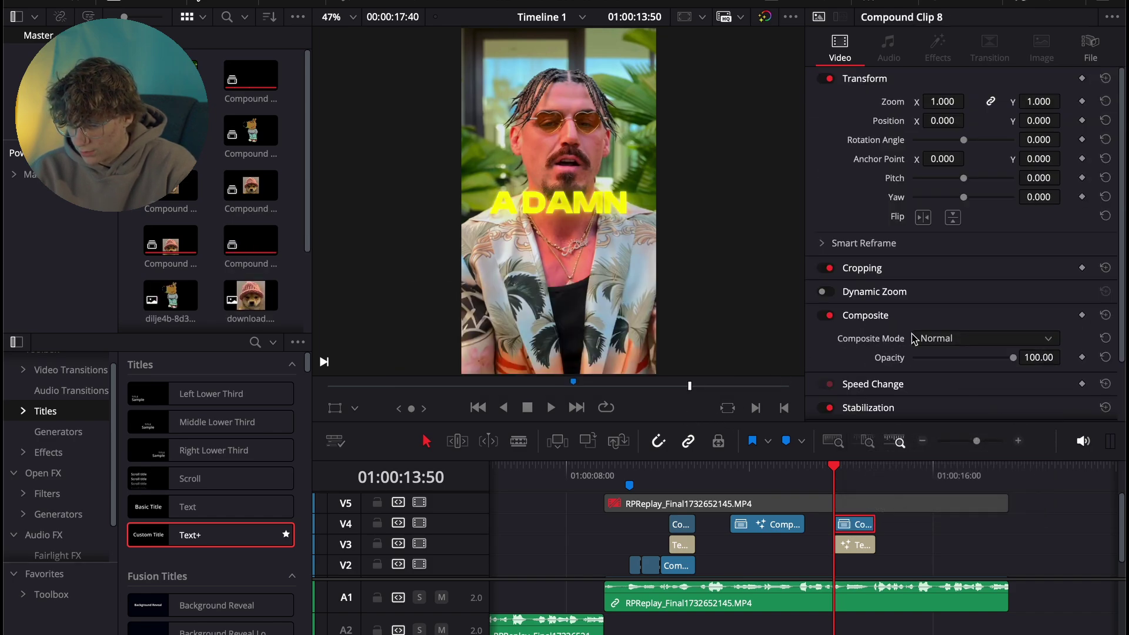
Keyframe the yellow compound clip's opacity from 0 at its start to 100 shortly after, and play back the fade
scroll(913, 334, down, 2)
drag(1014, 320, 853, 318)
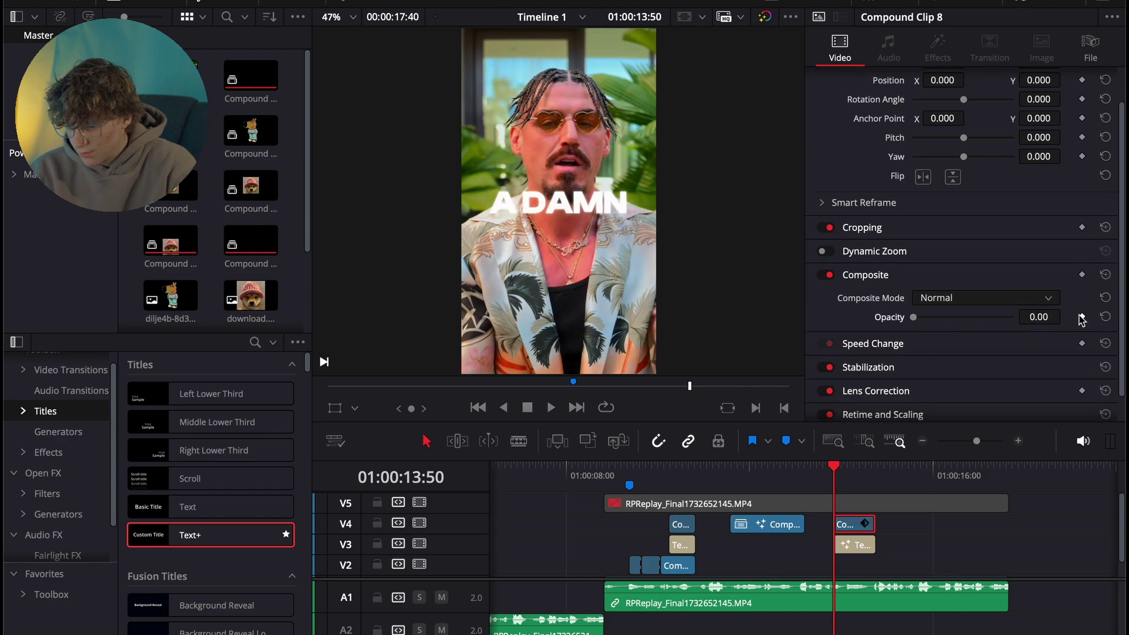
key(space)
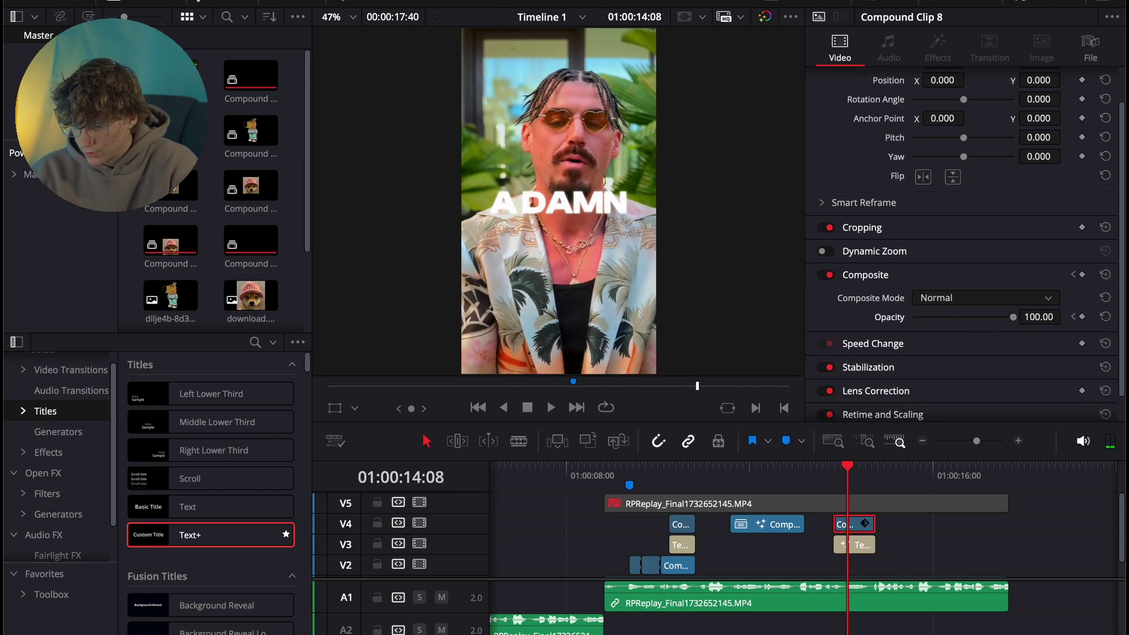
click(836, 475)
key(space)
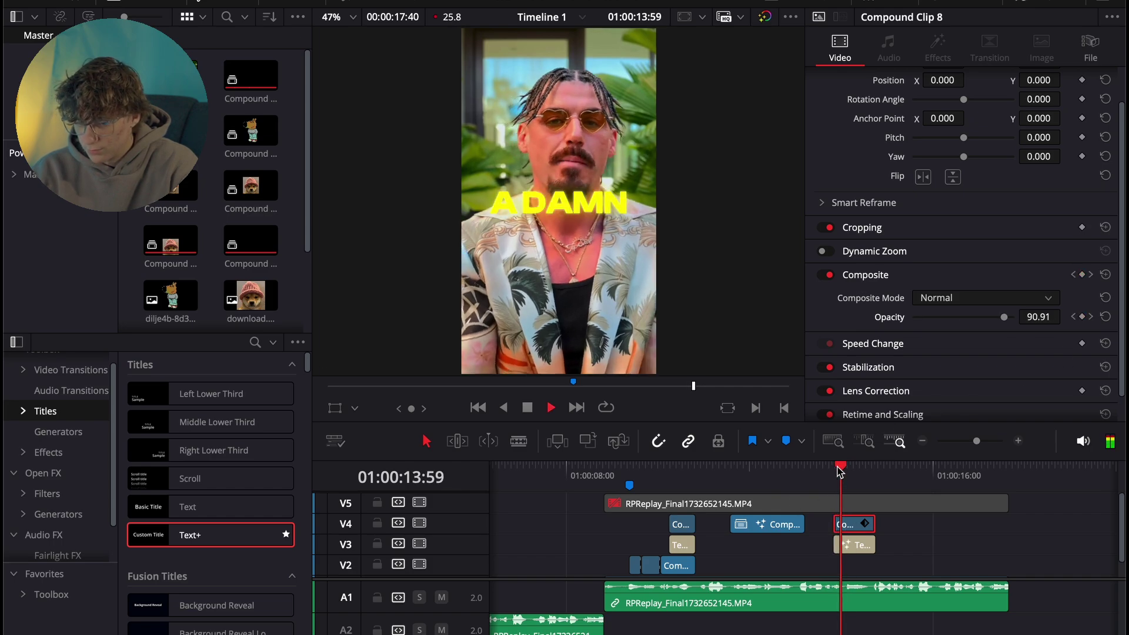
Replay the "A DAMN" title's white-to-yellow fade several times and compare it with the reference clip
click(833, 440)
click(958, 477)
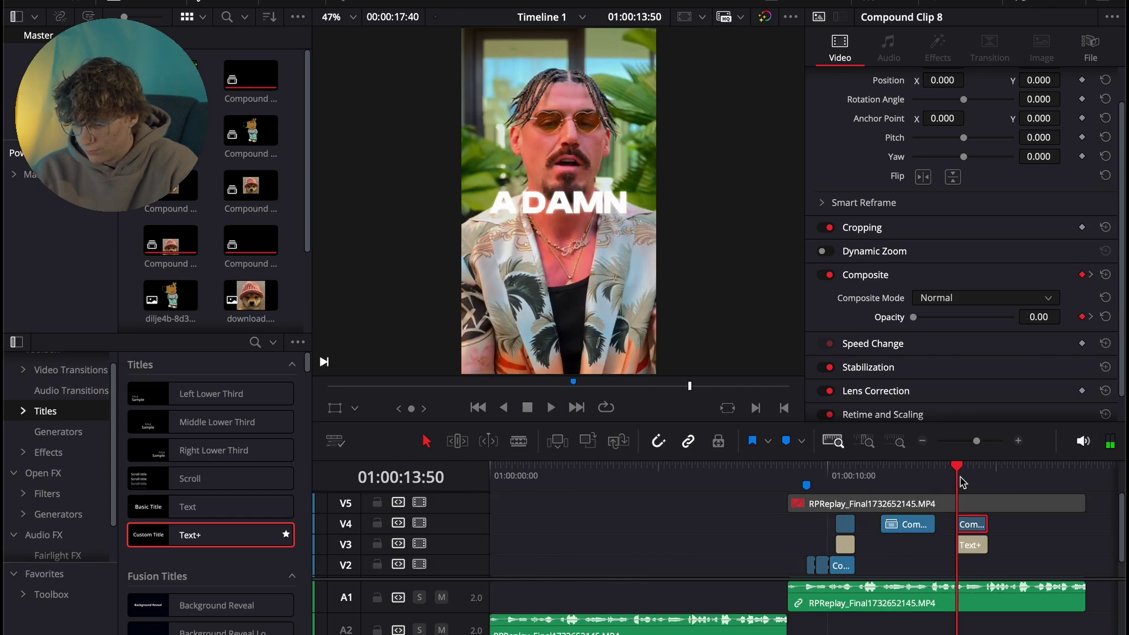
click(1020, 441)
key(space)
key(space)
click(839, 507)
key(d)
click(803, 470)
key(space)
click(804, 470)
key(space)
click(803, 470)
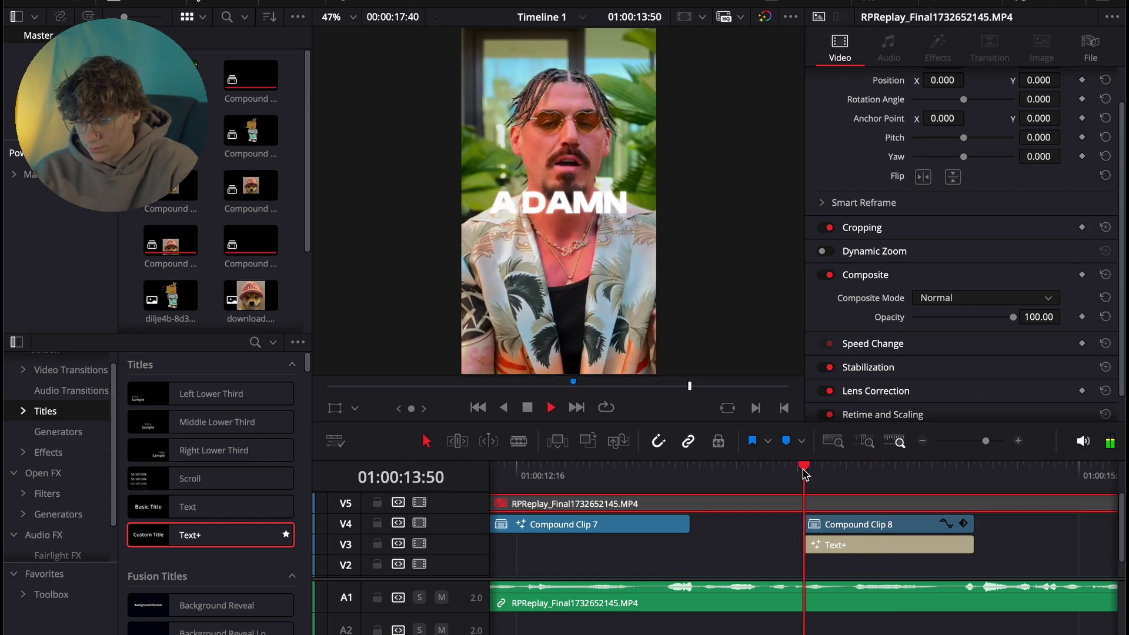
key(space)
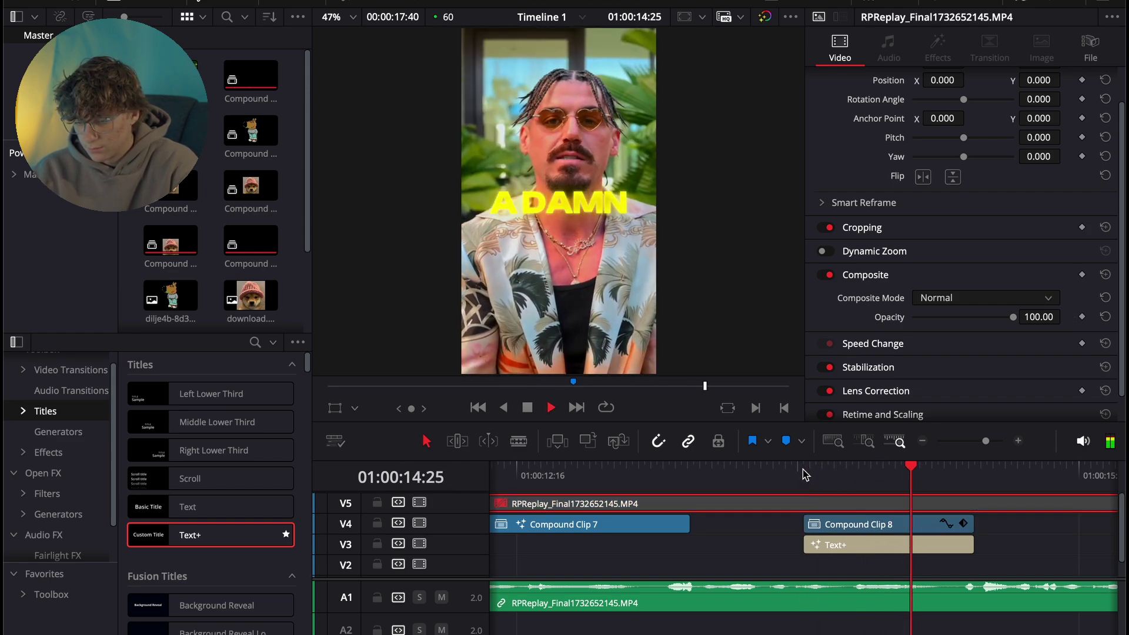
key(space)
click(922, 440)
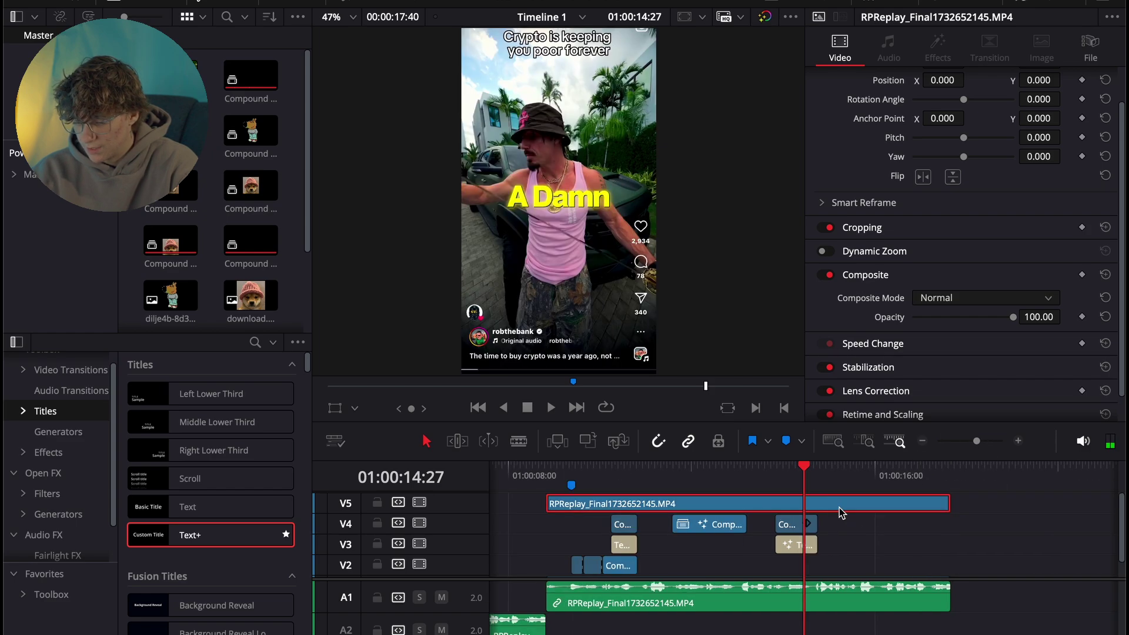